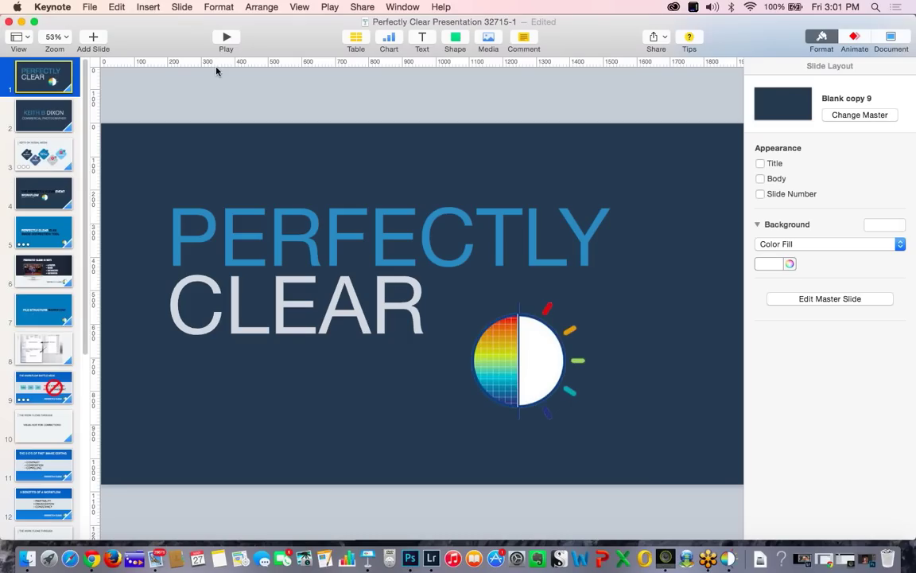
Play the Keynote presentation full screen through to the social media accounts slide
click(223, 37)
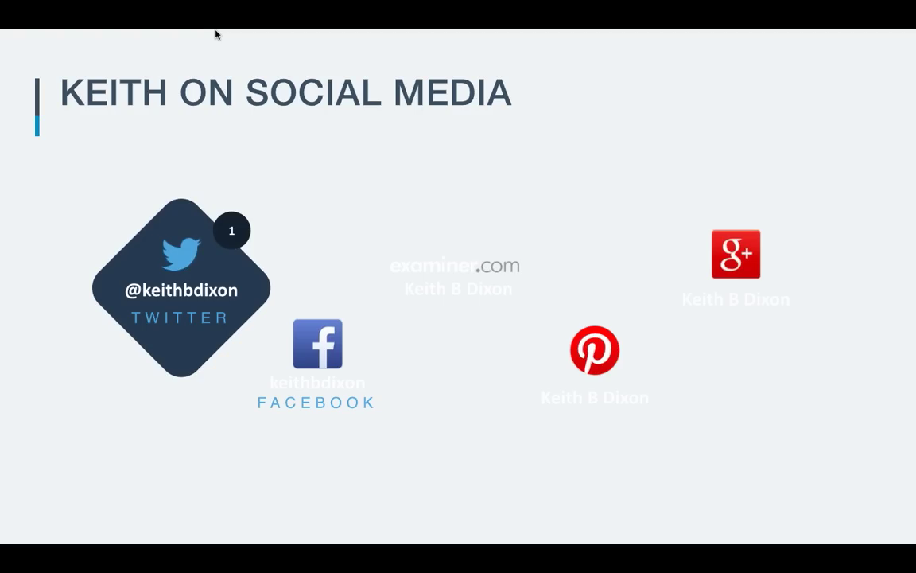
Reveal the Facebook tile, then advance to slide 21, the File Structure Workflow diagram
key(Right)
key(Right)
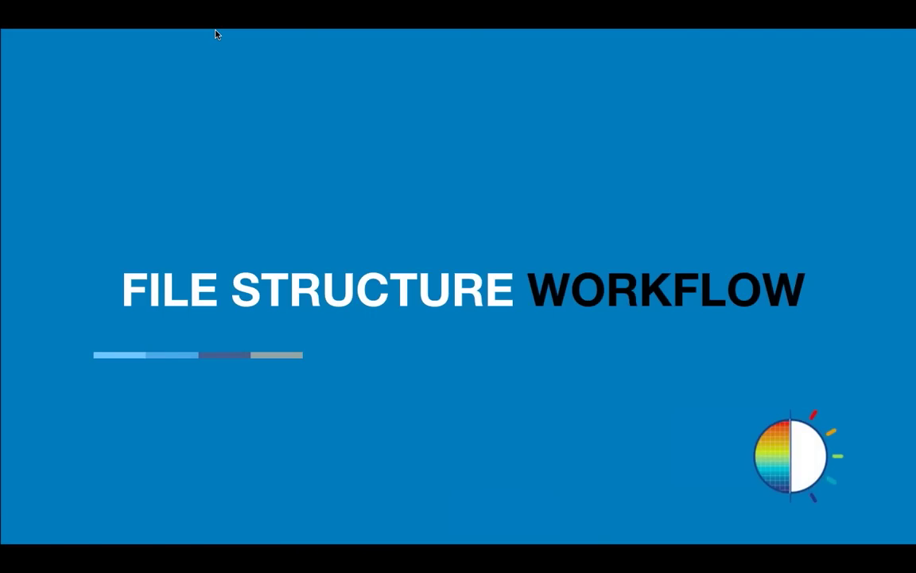
key(Right)
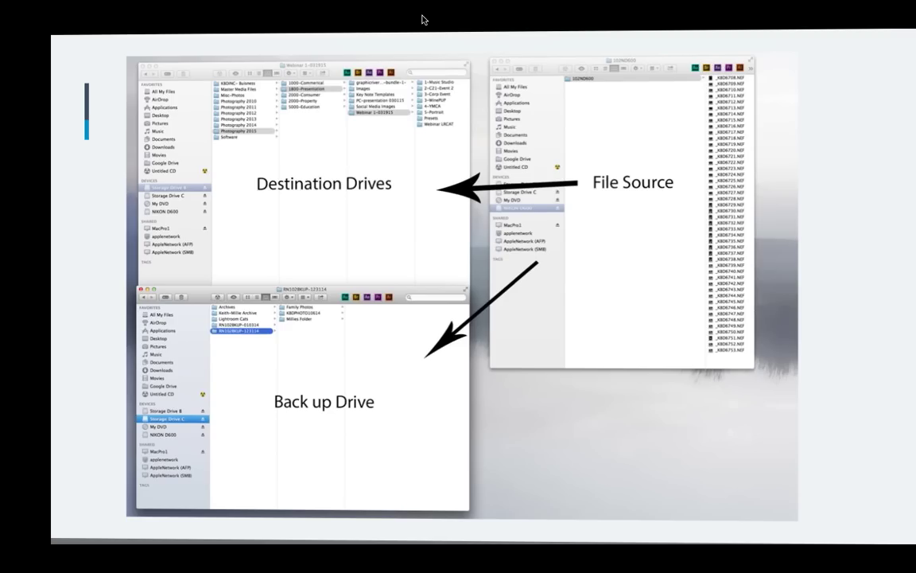
Advance to The Workflow Bottle Neck slide, with Image Correction and Enhancement crossed out
key(Right)
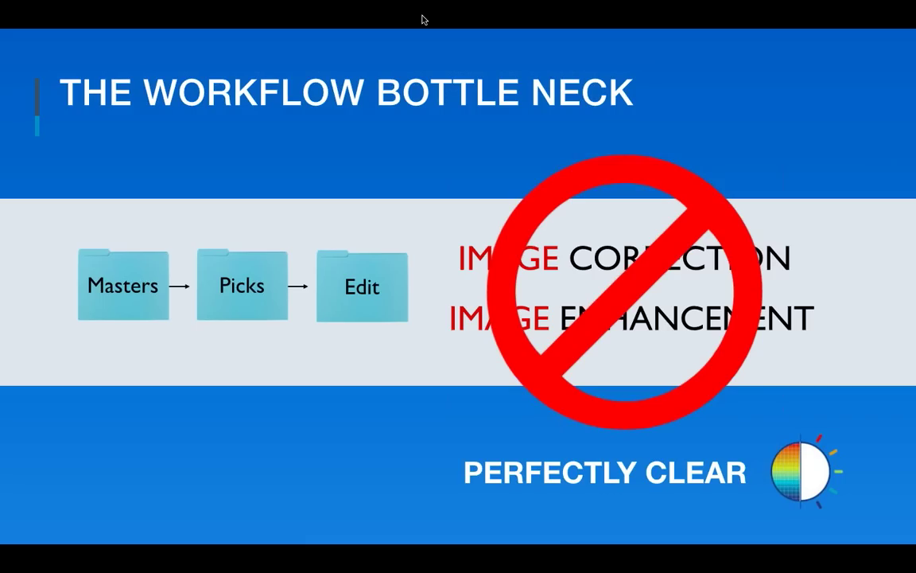
Exit the slideshow and full screen, then bring GoToMeeting to the front
key(Escape)
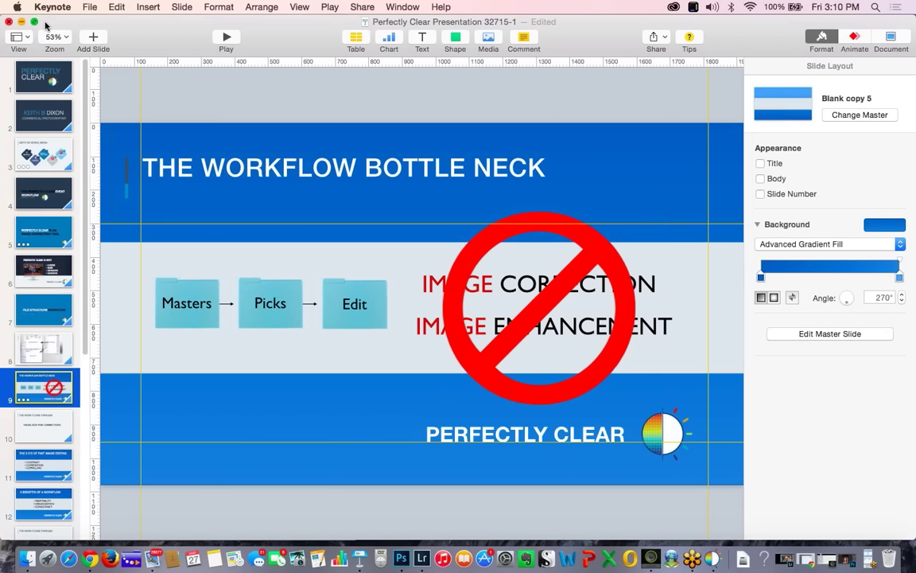
key(ctrl+super+f)
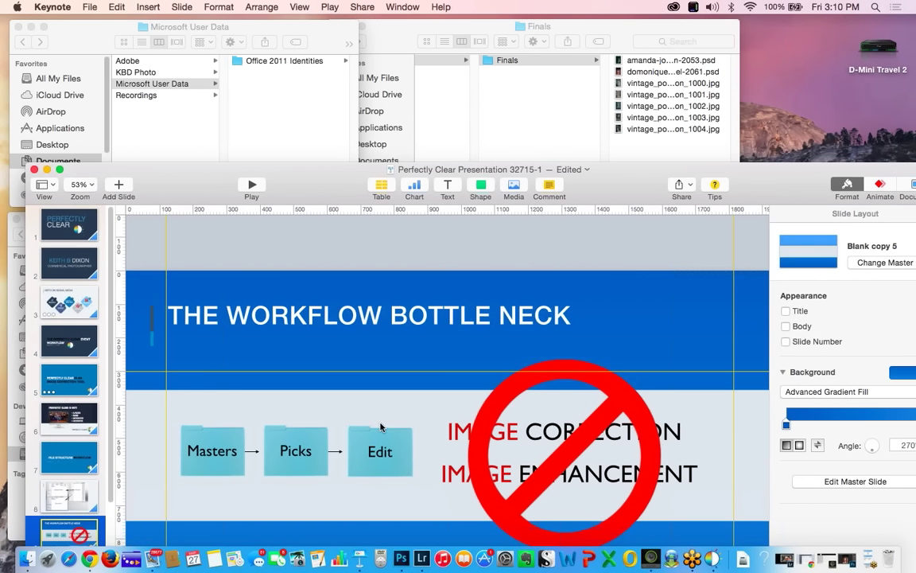
click(692, 561)
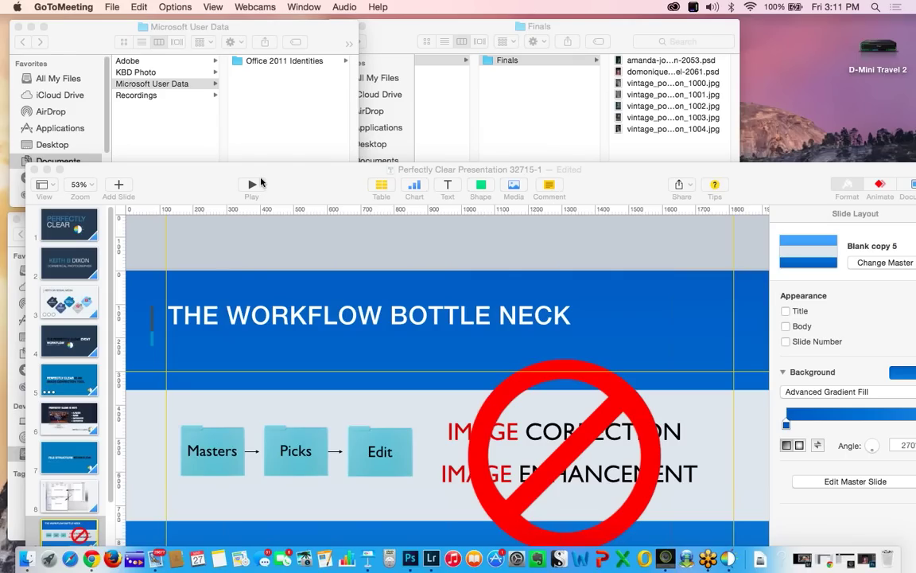
scroll(68, 414, down, 5)
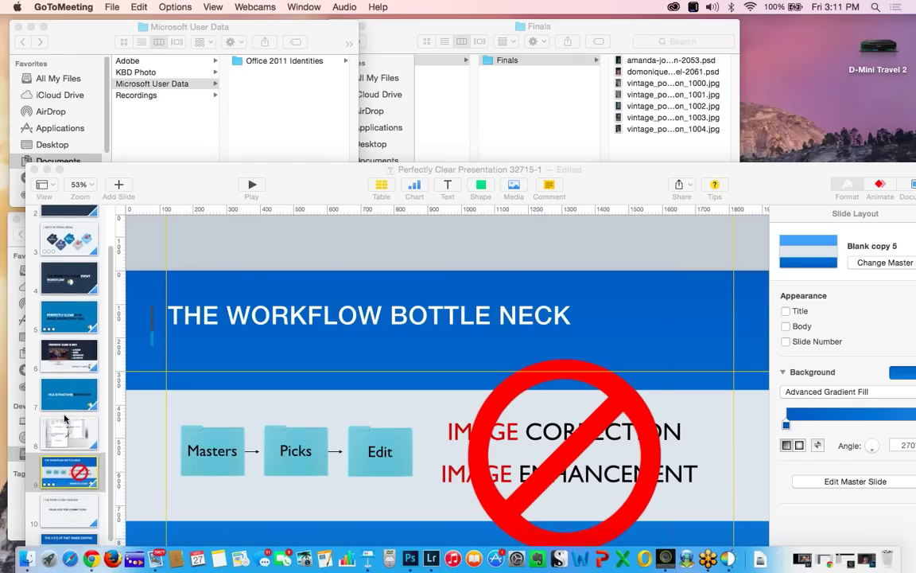
scroll(66, 419, down, 1)
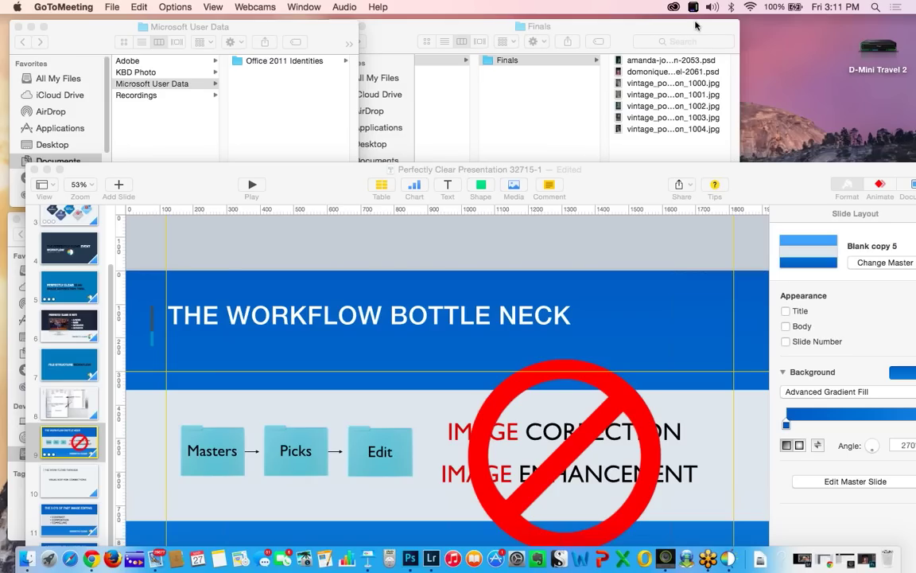
Minimise and restore the presentation window, then resume the slideshow from the current slide
click(47, 170)
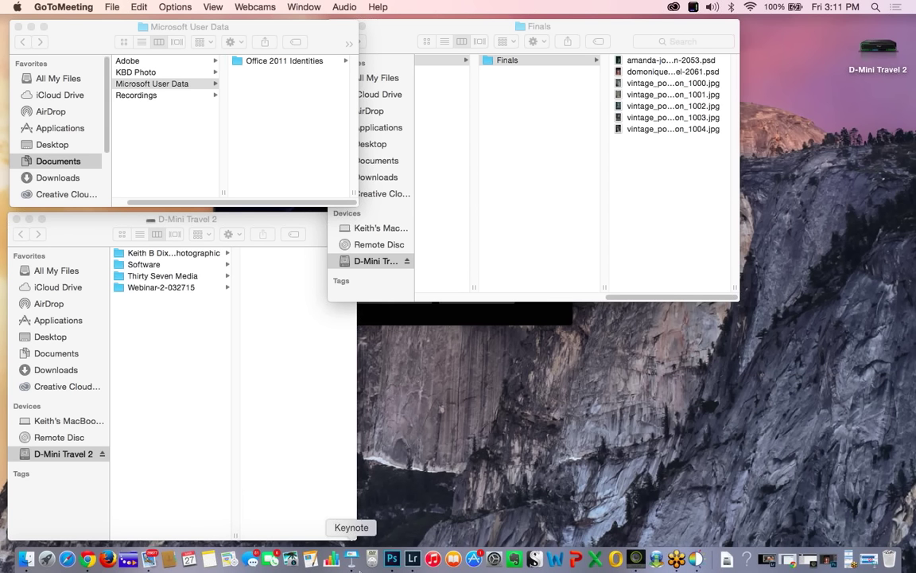
click(351, 559)
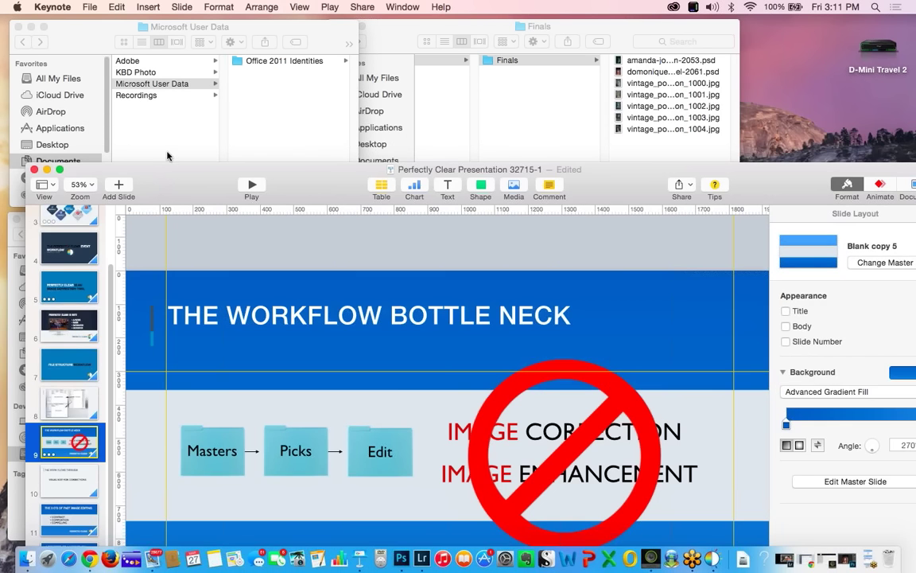
click(252, 185)
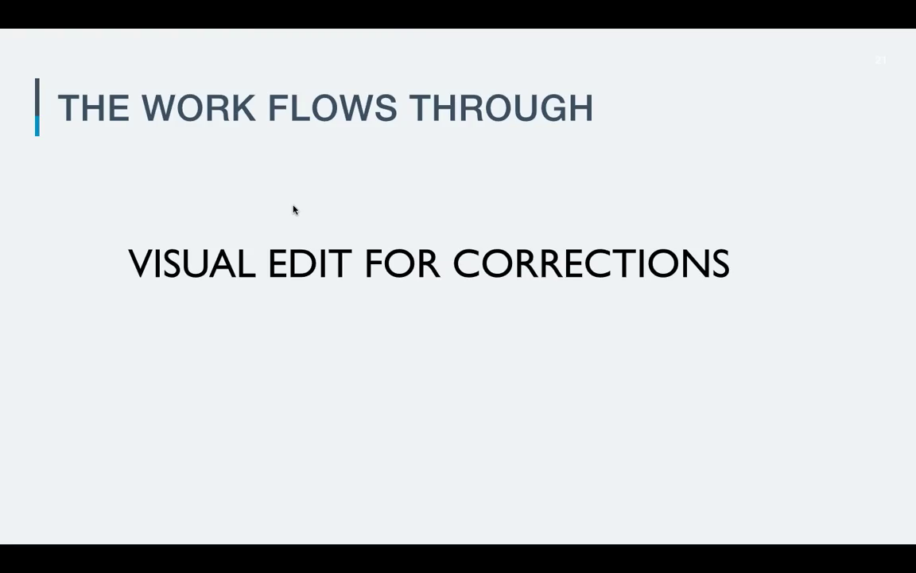
Replay the prohibition-sign build, then step to the Contrast, Composition, Compelling slide
key(Right)
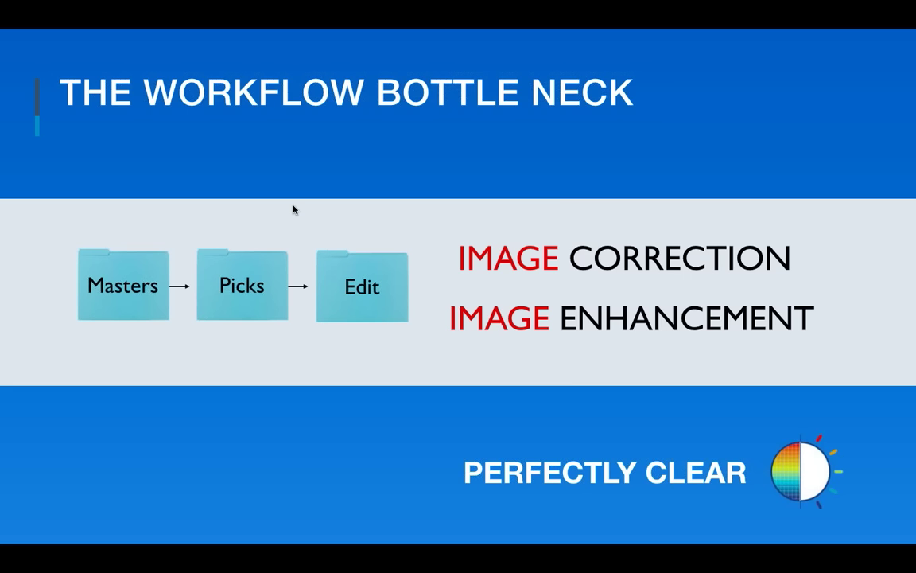
key(Right)
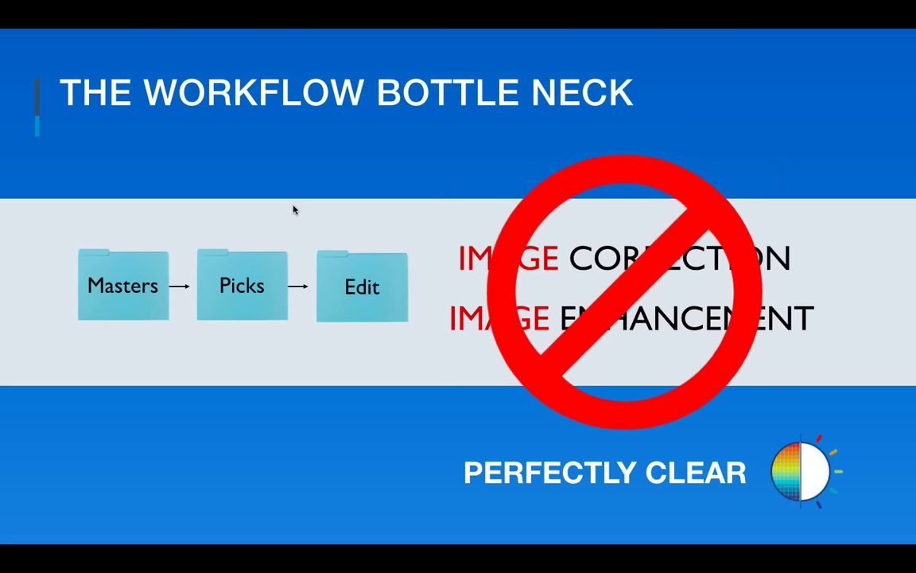
key(Left)
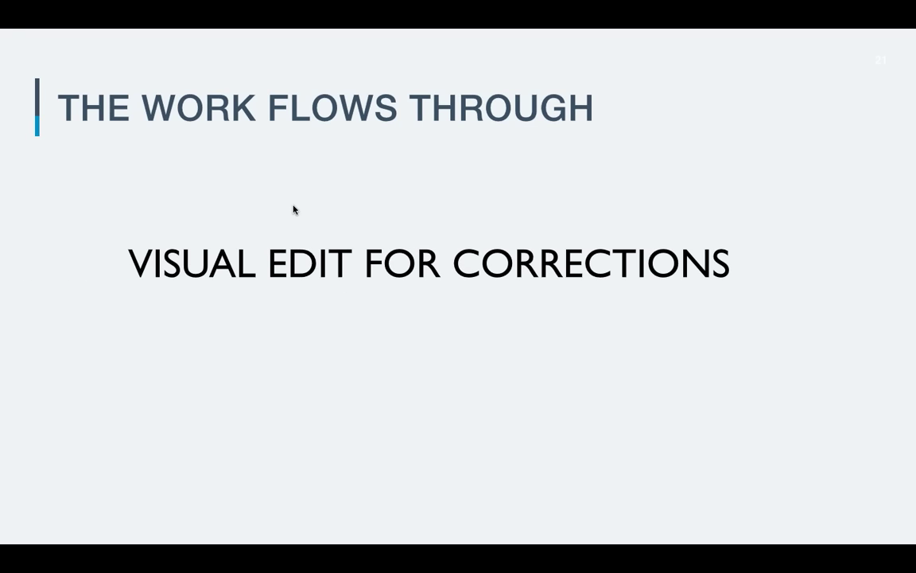
key(Left)
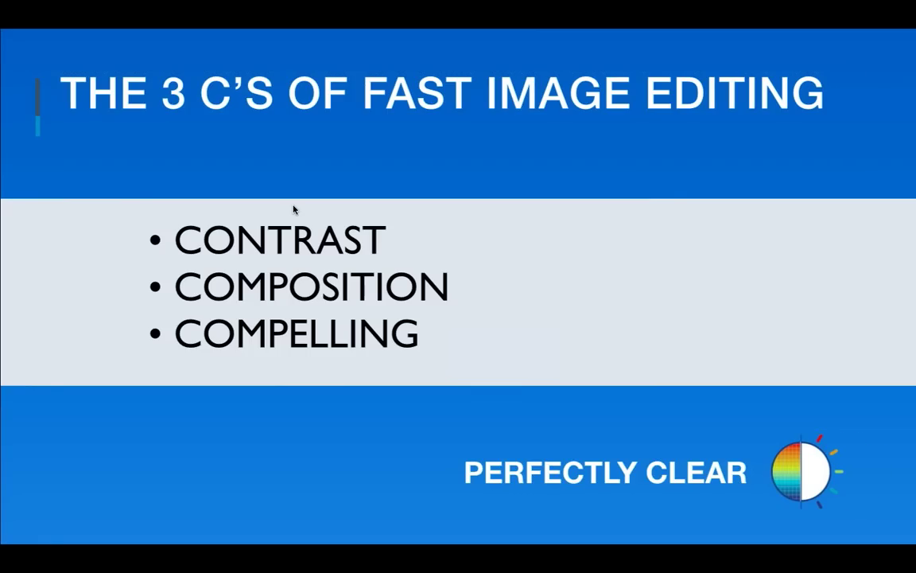
Advance the slideshow one slide toward 3 Benefits of a Workflow
key(Right)
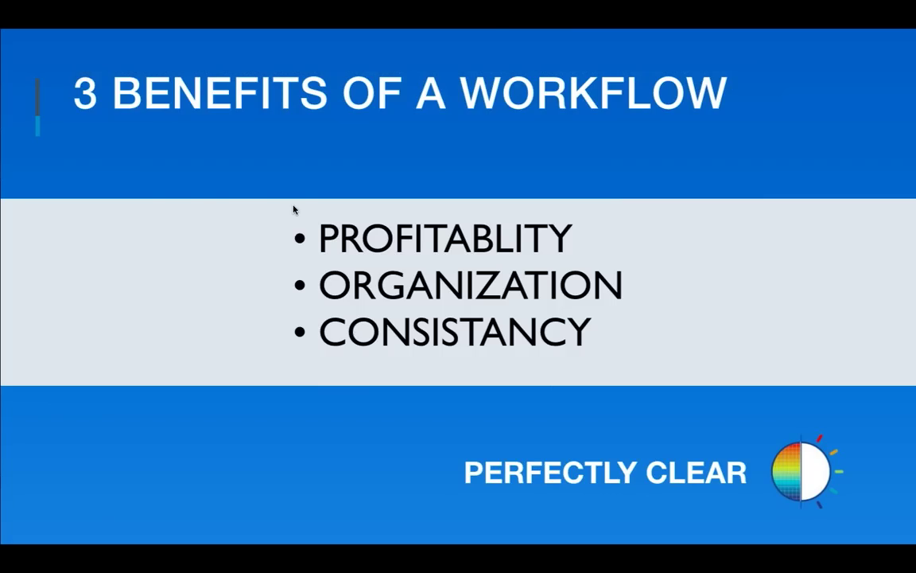
Advance to slide 13 reading STRAIGHT IN CORRECTION, then exit to the editing window
key(Right)
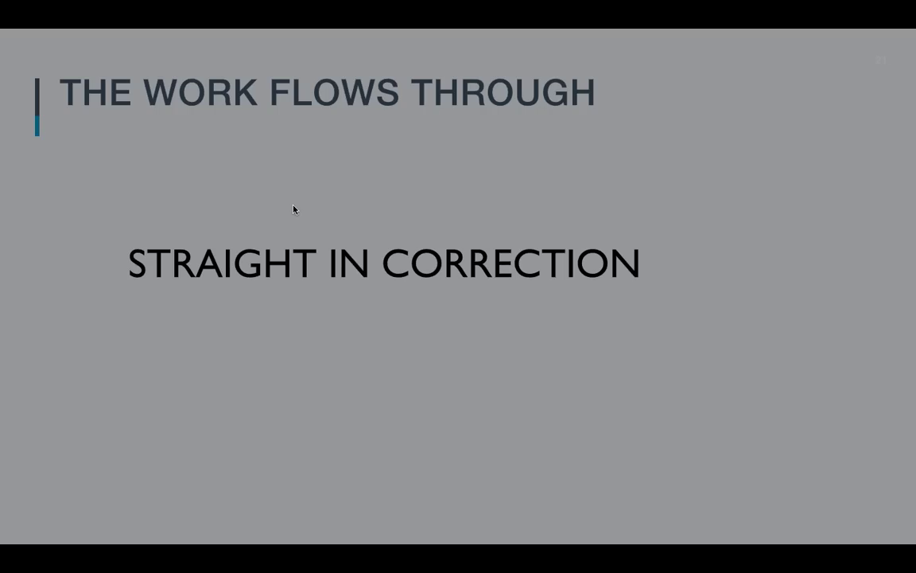
key(Escape)
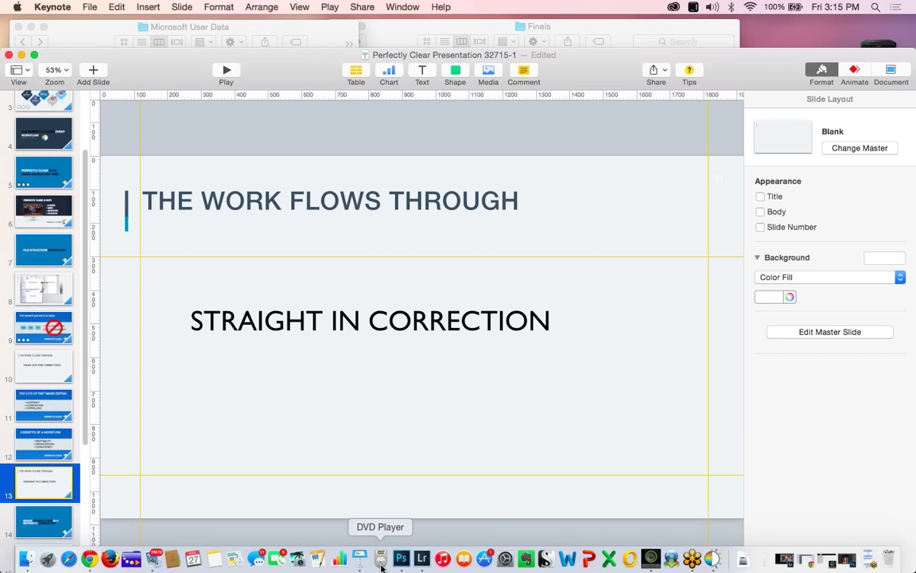
Switch to the Lightroom Library and show the Webinar-2-032715 and 100-Commercial folder photos
click(421, 559)
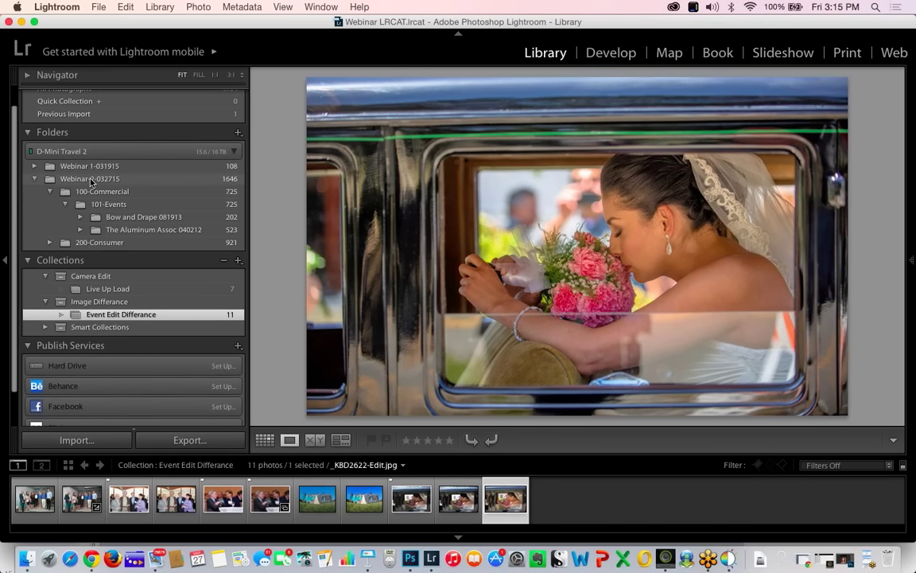
click(90, 178)
click(106, 191)
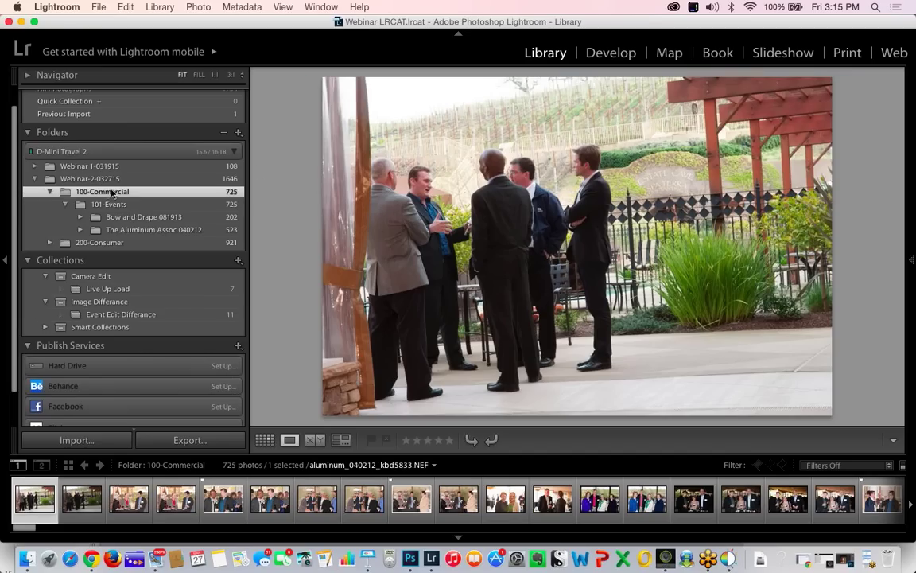
Move Lightroom aside, hide the presentation, and minimise Lightroom to uncover Finder
drag(165, 22, 183, 247)
click(21, 54)
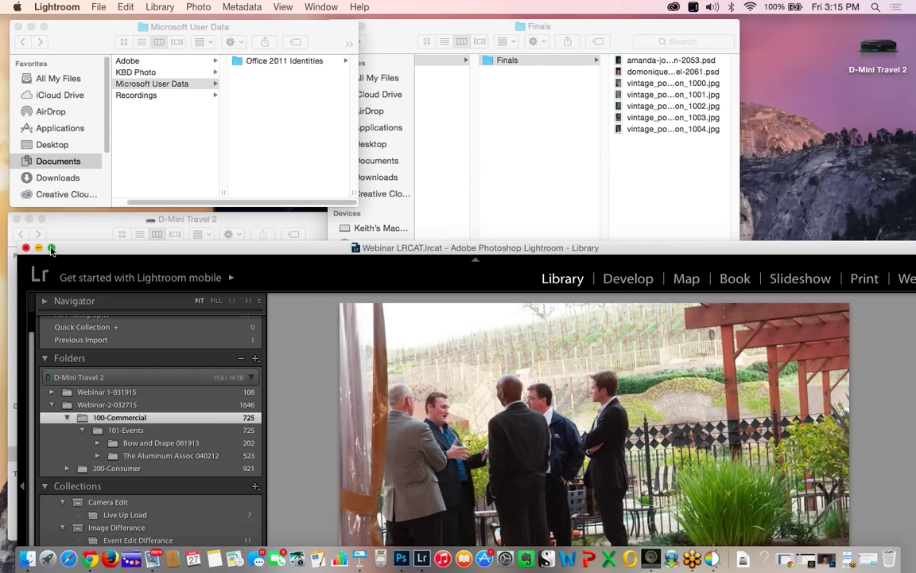
click(38, 225)
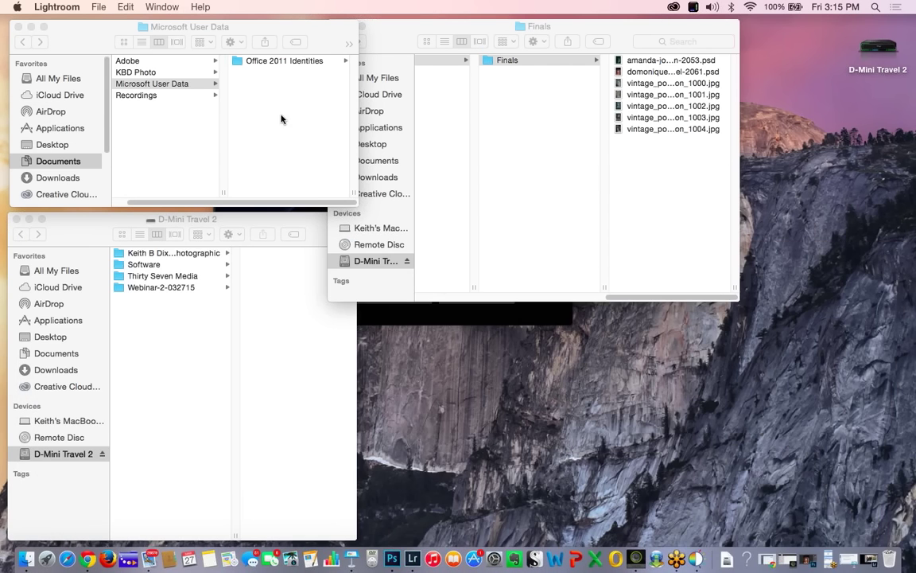
Open D-Mini Travel 2 and drill through Webinar-2-032715, 100-Commercial, 101-Events to Bow and Drape 081913
drag(400, 39, 442, 33)
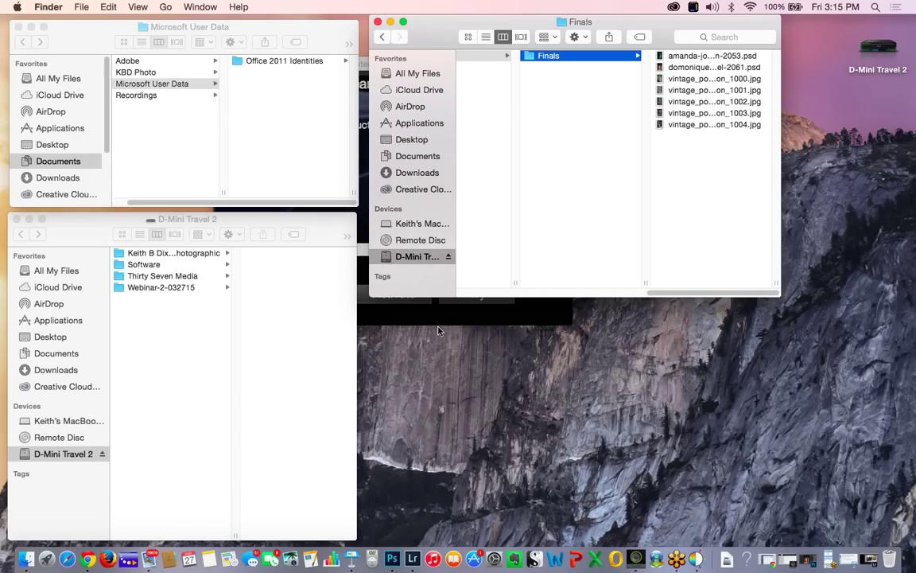
click(416, 257)
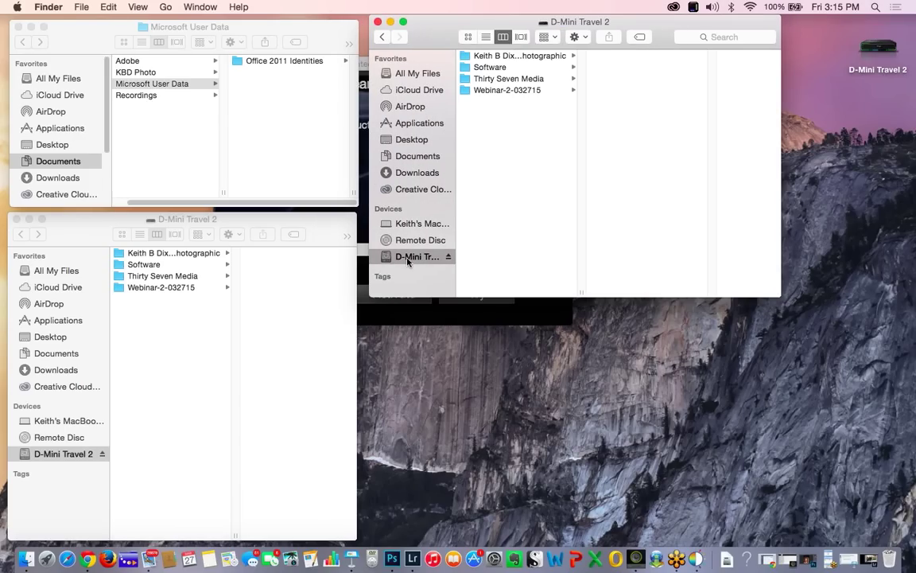
click(497, 94)
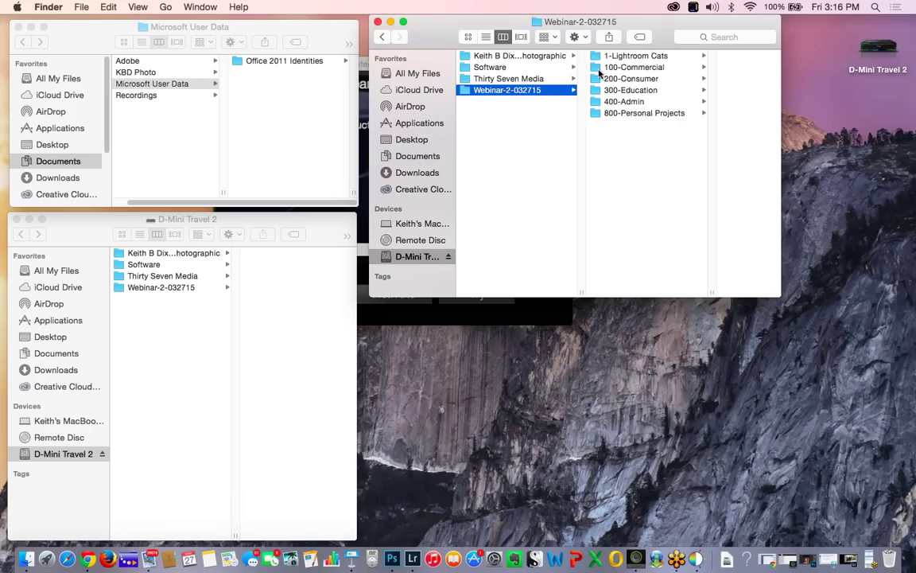
click(633, 69)
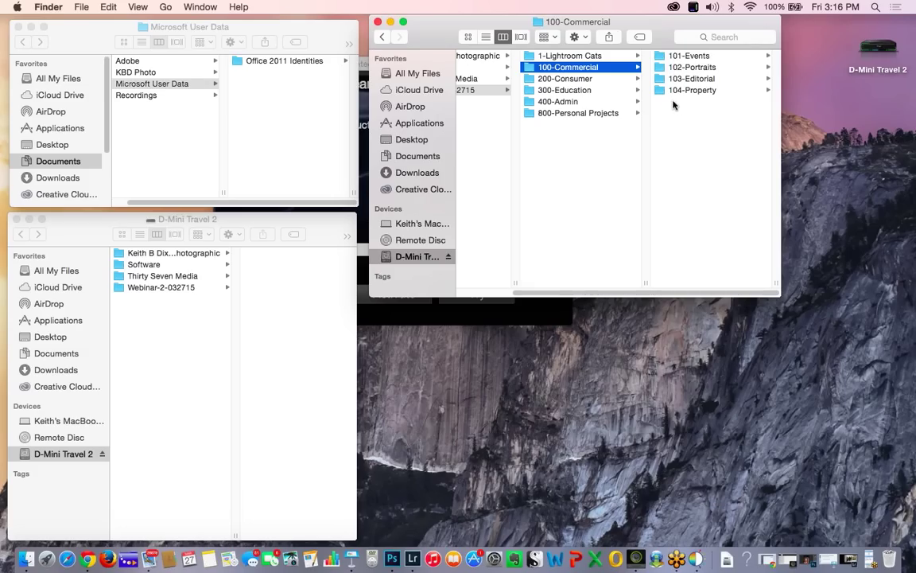
click(690, 56)
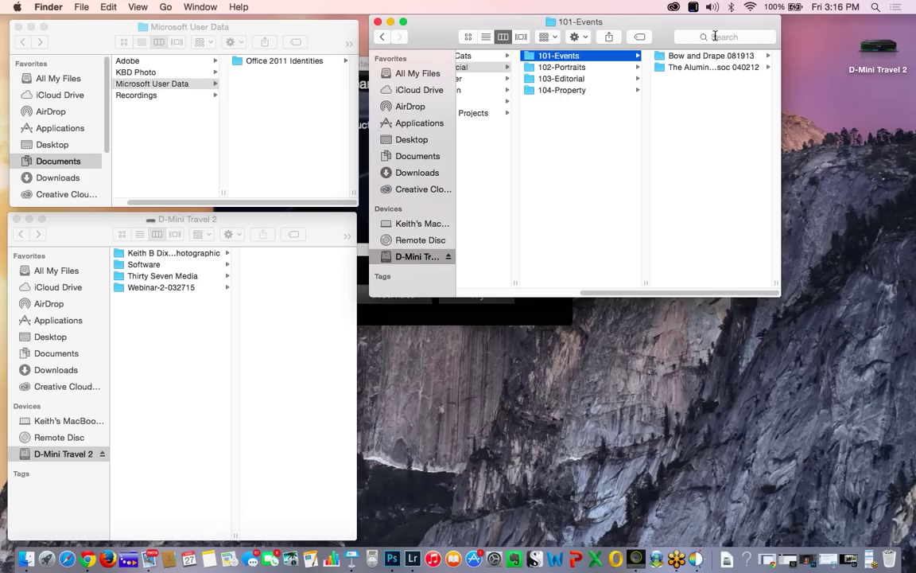
click(694, 57)
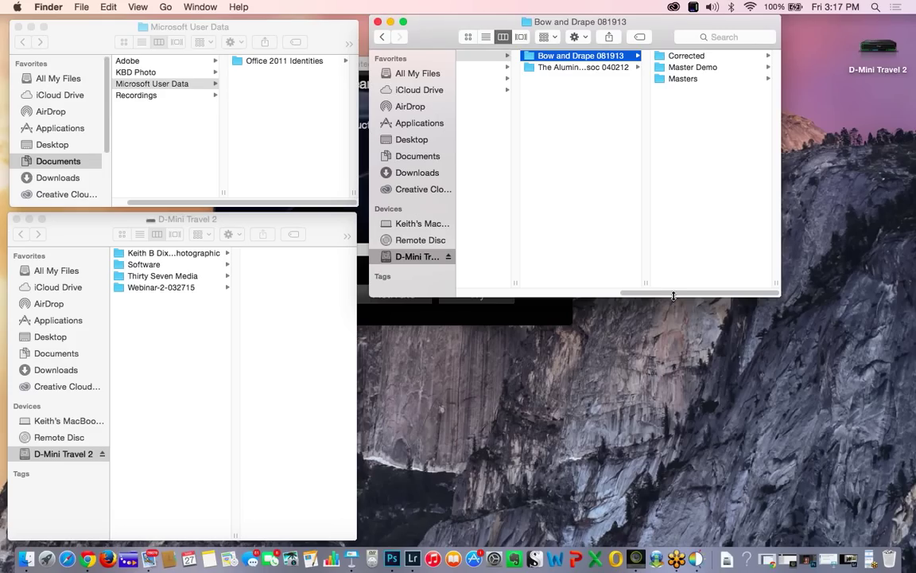
Revisit Bow and Drape 081913 via 1-Lightroom Cats, 100-Commercial and 101-Events
scroll(660, 291, left, 3)
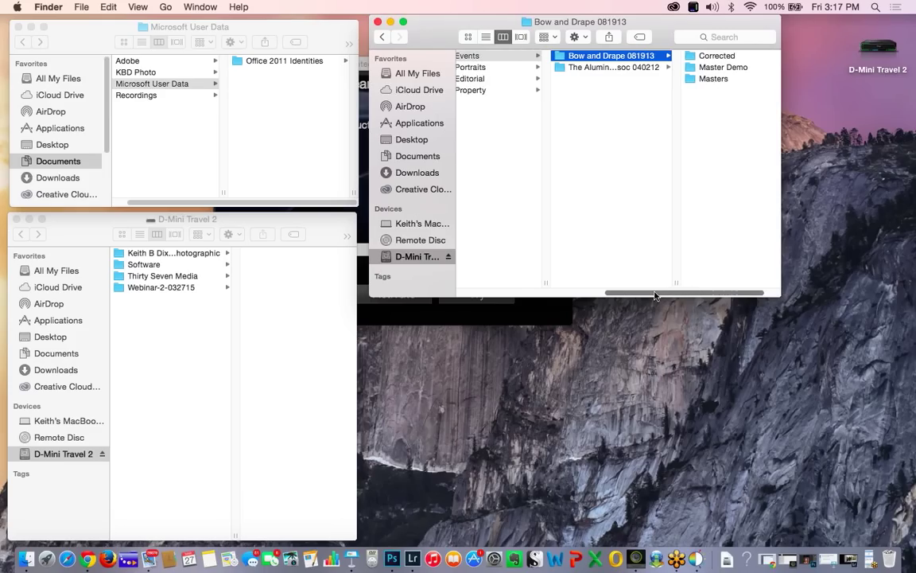
drag(655, 295, 567, 303)
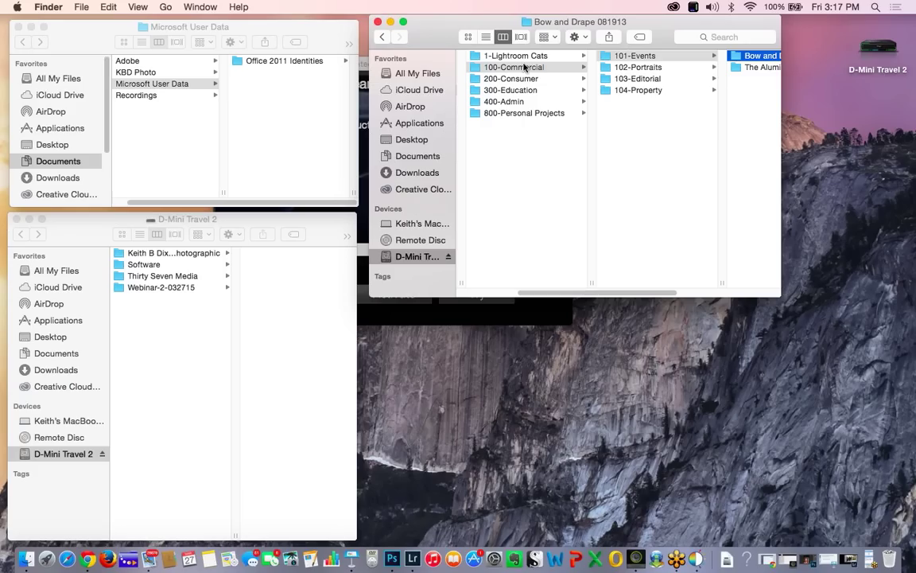
click(501, 57)
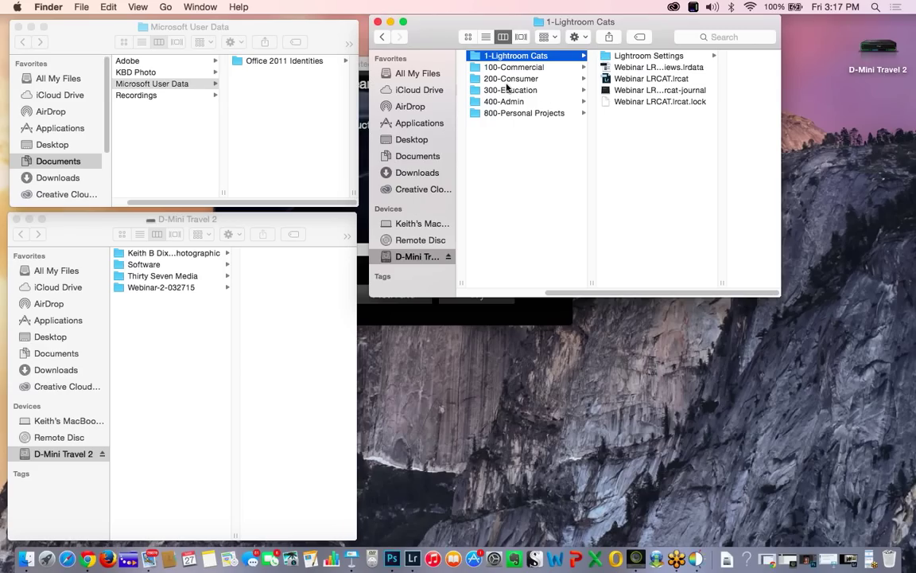
click(511, 70)
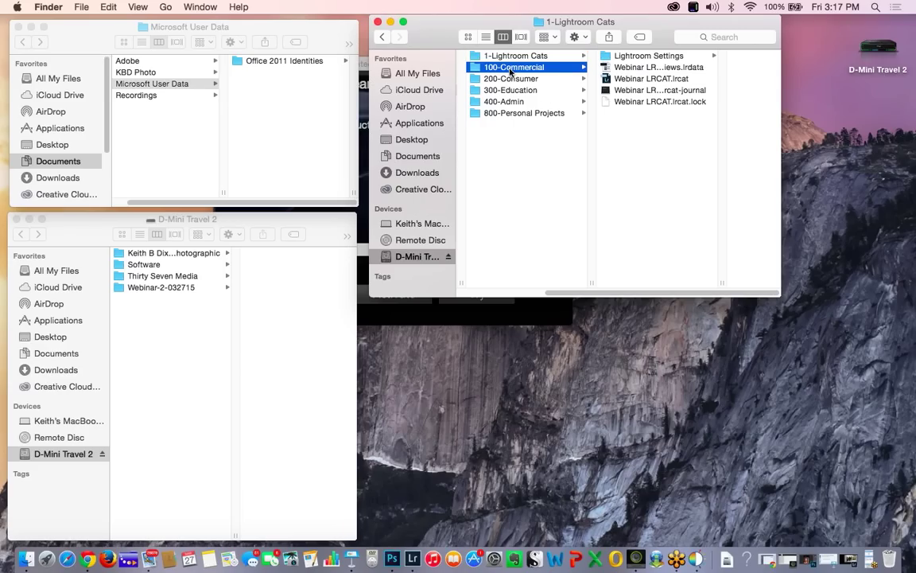
click(628, 58)
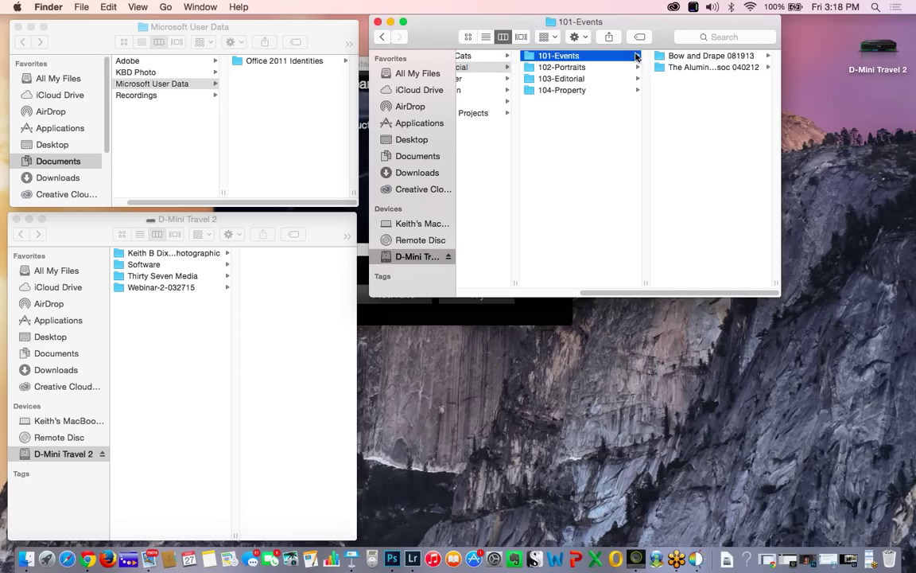
click(685, 57)
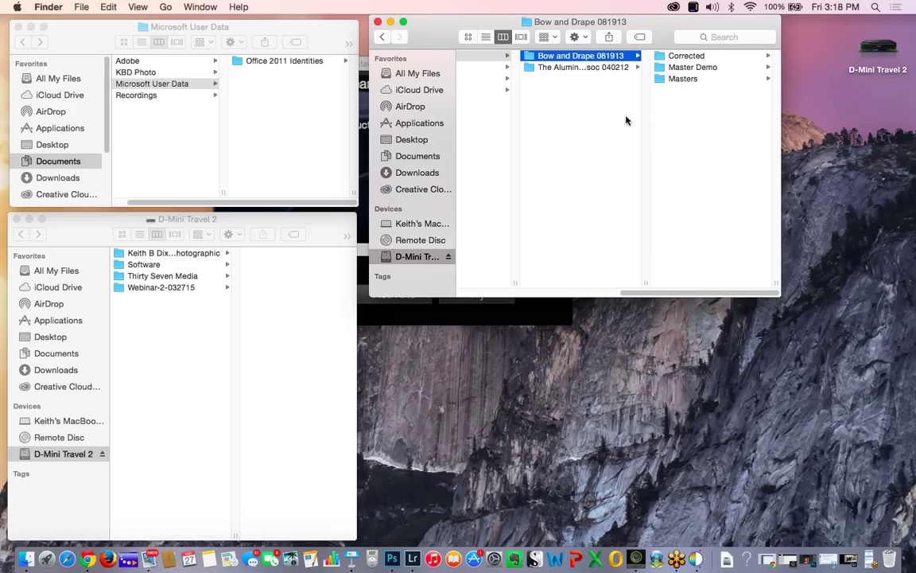
Shift the columns back and reopen 100-Commercial to list 101-Events through 104-Property
drag(667, 293, 577, 296)
click(516, 65)
click(516, 56)
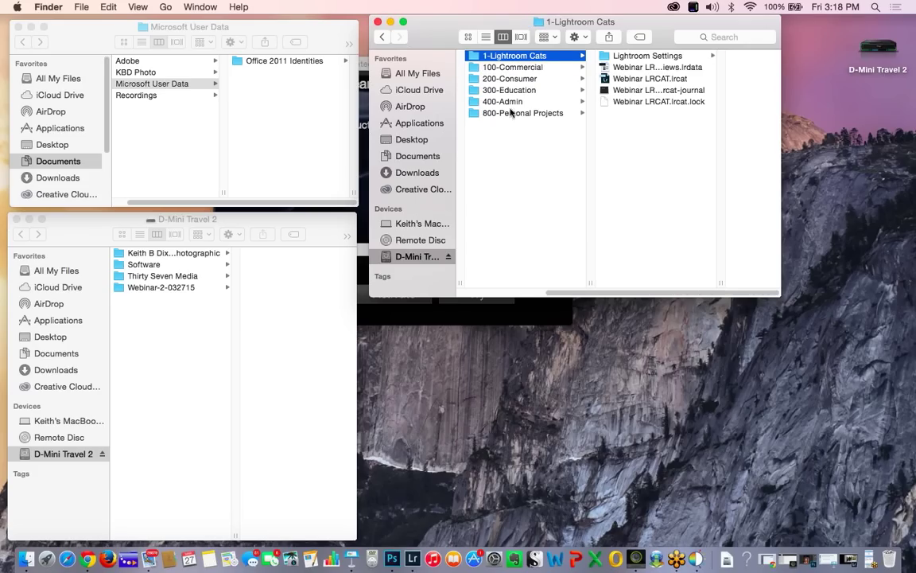
click(518, 69)
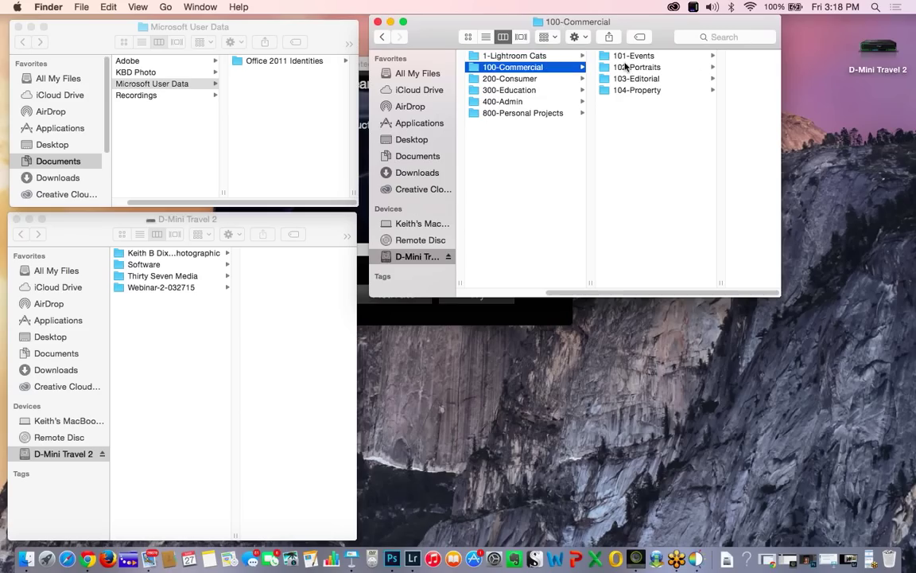
Move from 102-Portraits back to 200-Consumer to show 201-Weddings, 202-Events and 203-Portraits
click(566, 67)
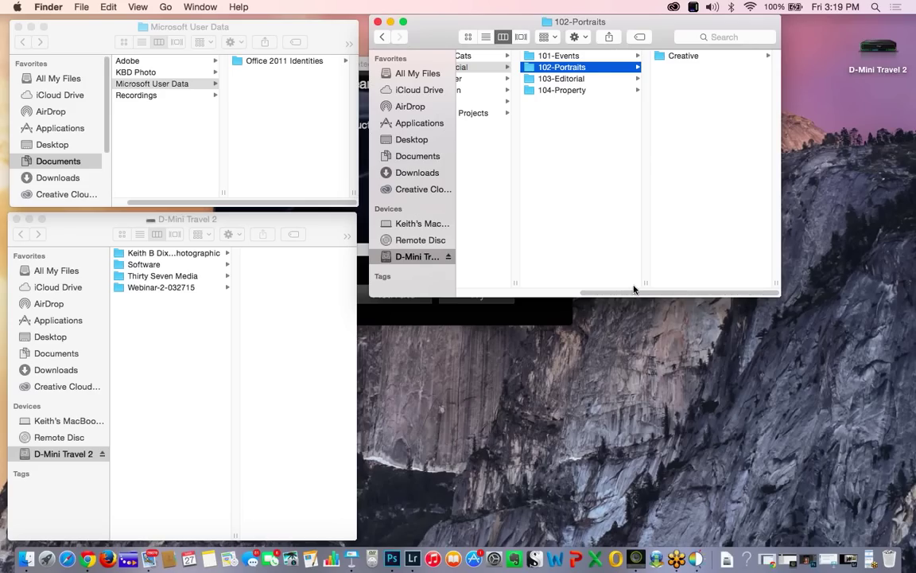
drag(632, 292, 507, 287)
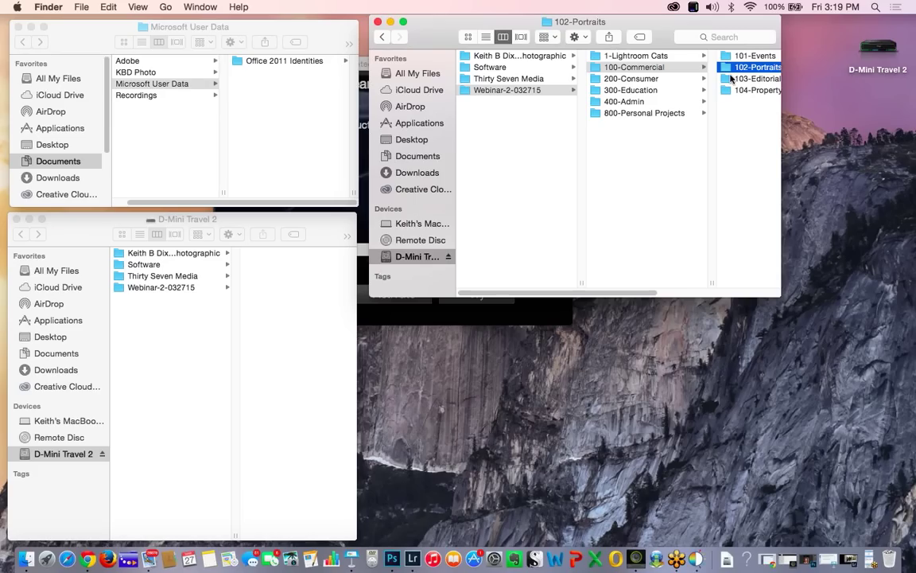
scroll(645, 295, right, 1)
scroll(645, 296, right, 5)
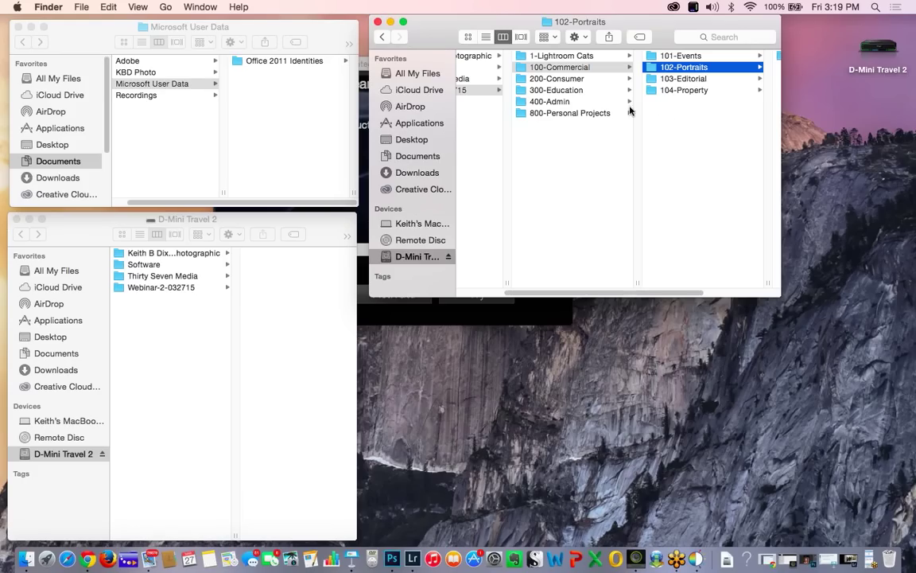
click(559, 78)
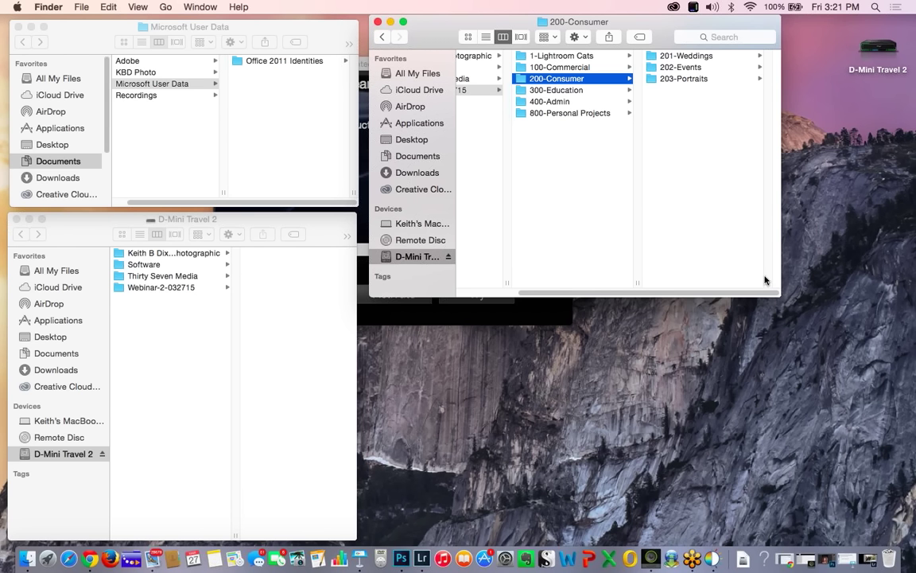
Return to Lightroom and expand Bow and Drape 081913 to list Corrected, Master Demo and Masters
click(422, 559)
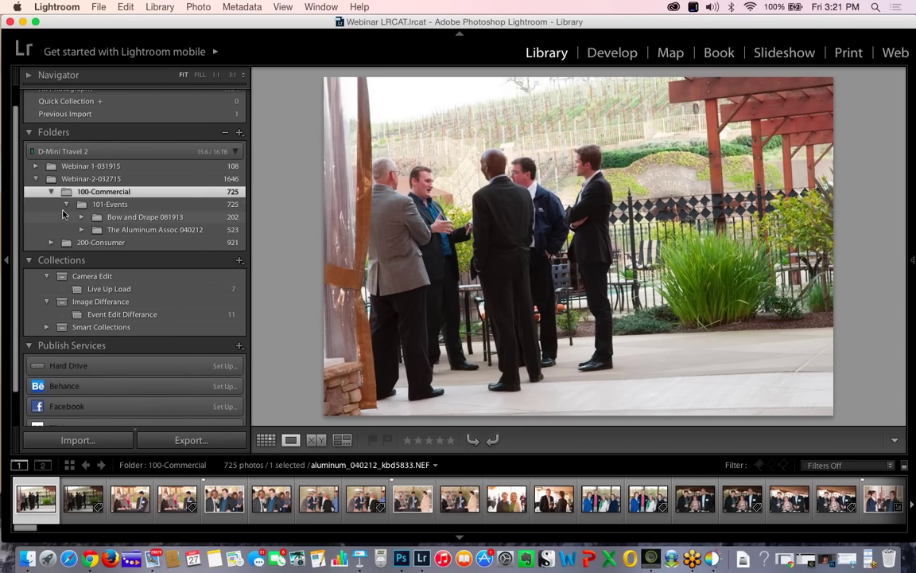
click(121, 218)
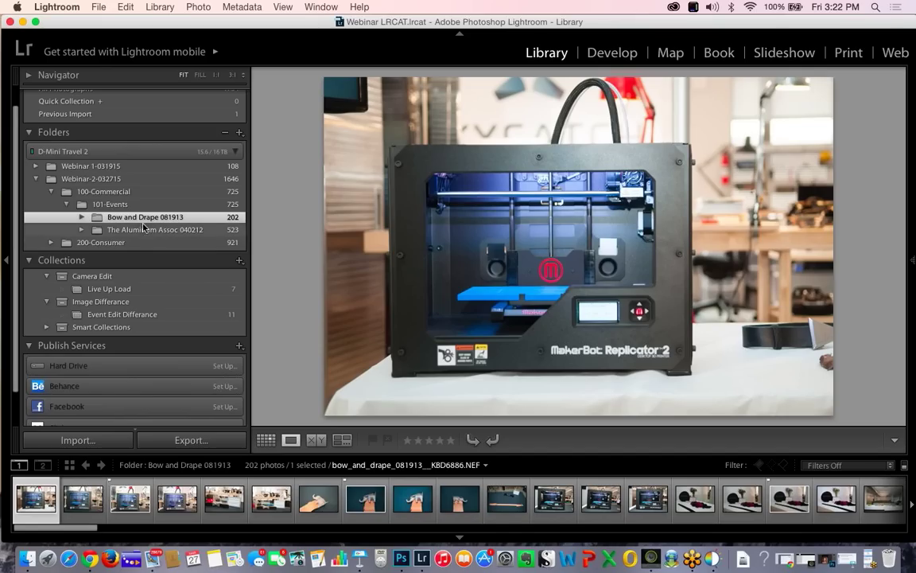
click(81, 218)
click(81, 217)
click(81, 217)
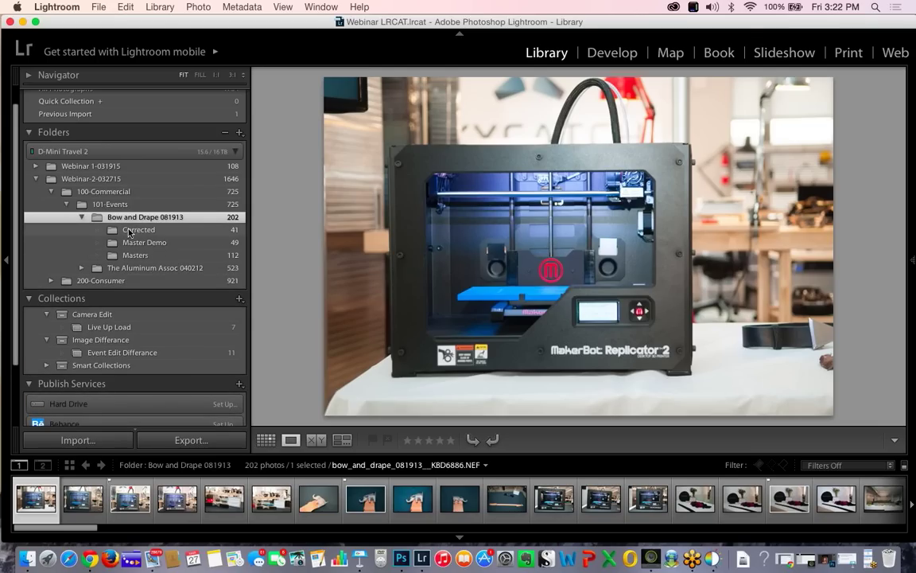
Load Masters in Grid view, hide the left panel, and show _KBD6889 large in Loupe view
click(136, 256)
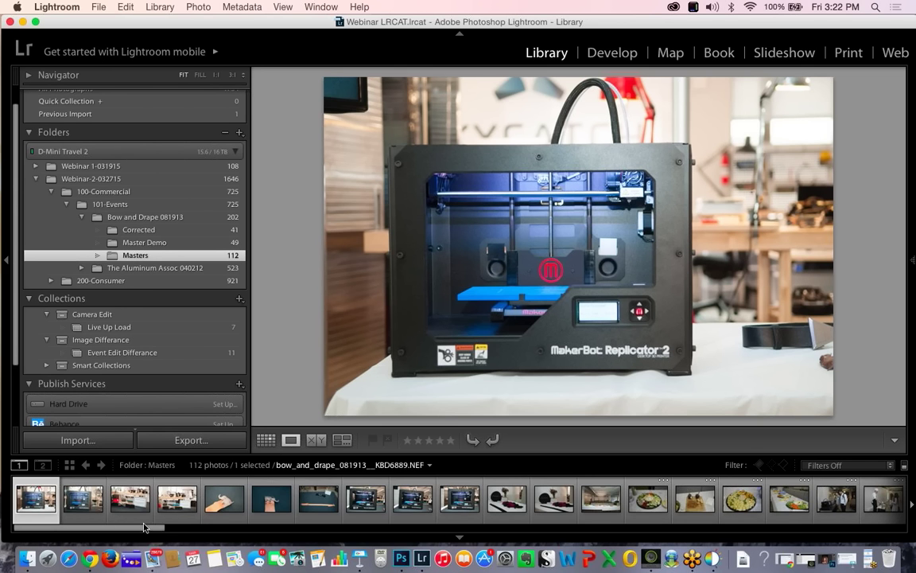
drag(141, 528, 114, 541)
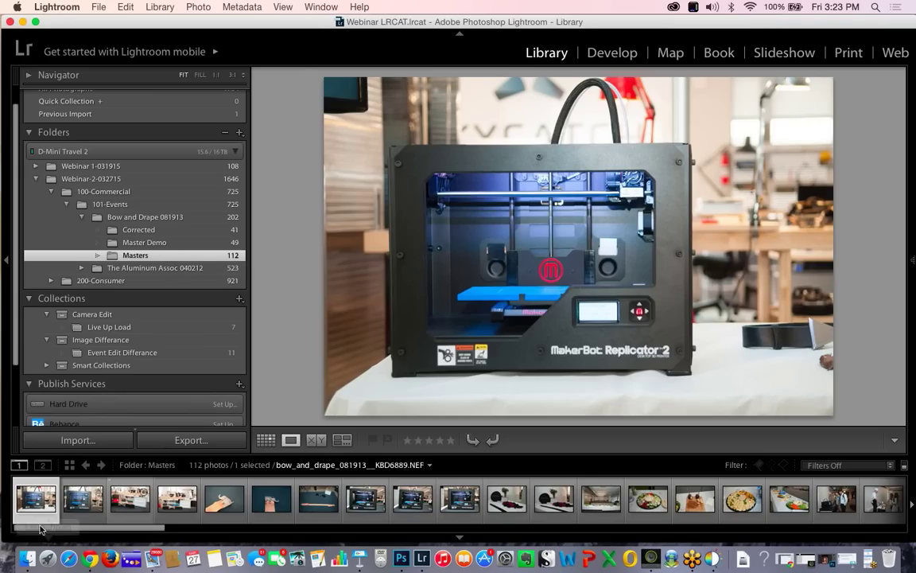
click(265, 440)
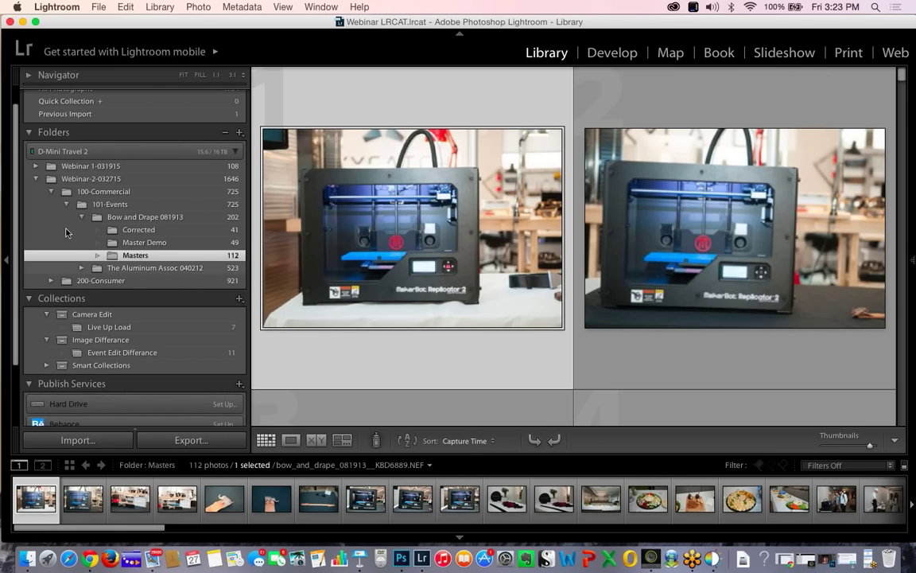
click(5, 261)
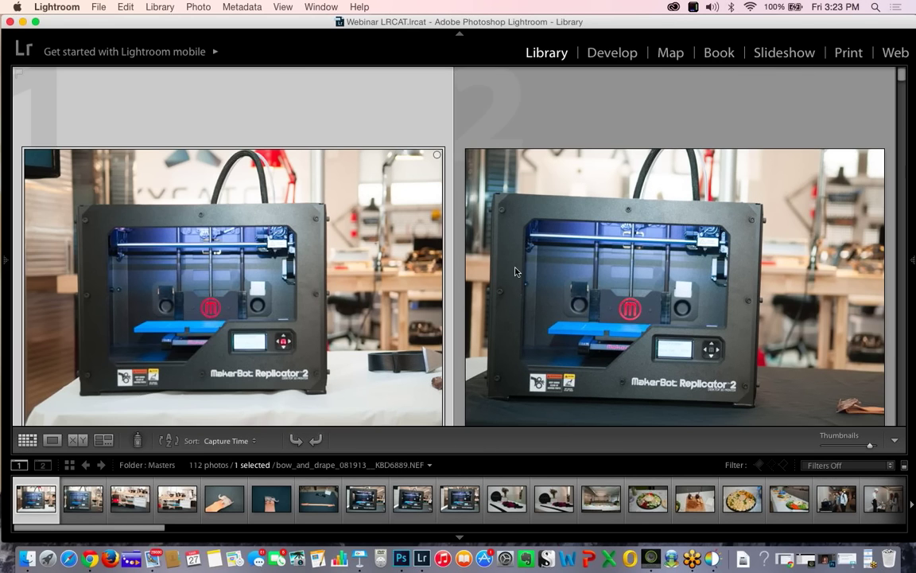
mouse_move(912, 261)
double_click(94, 418)
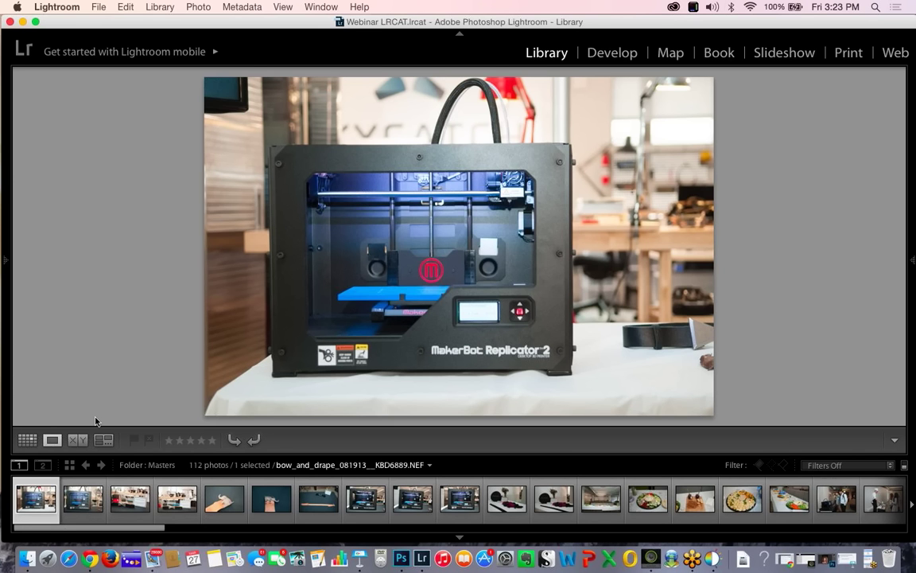
Step through the Masters photos in Loupe view, ending on _KBD6968
key(Right)
key(Right)
key(Right)
key(Right)
key(Right)
key(Right)
key(Right)
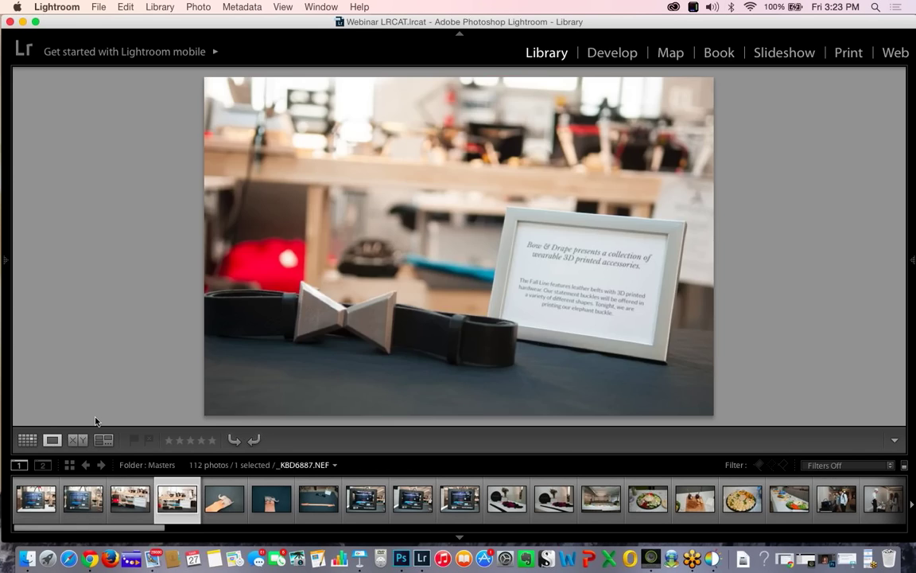
key(Right)
key(Right)
key(Right)
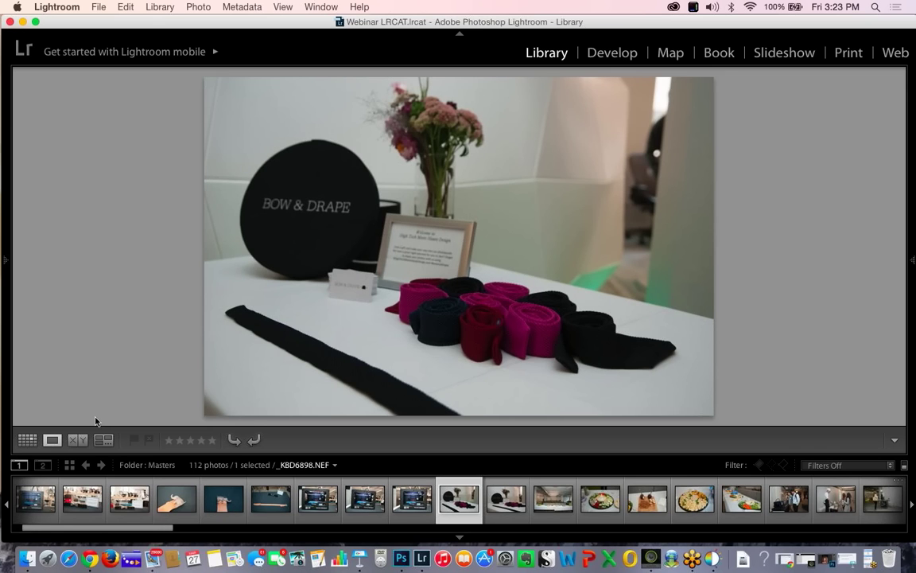
key(Right)
key(Right)
key(Right)
key(Right)
key(Right)
key(Right)
key(Right)
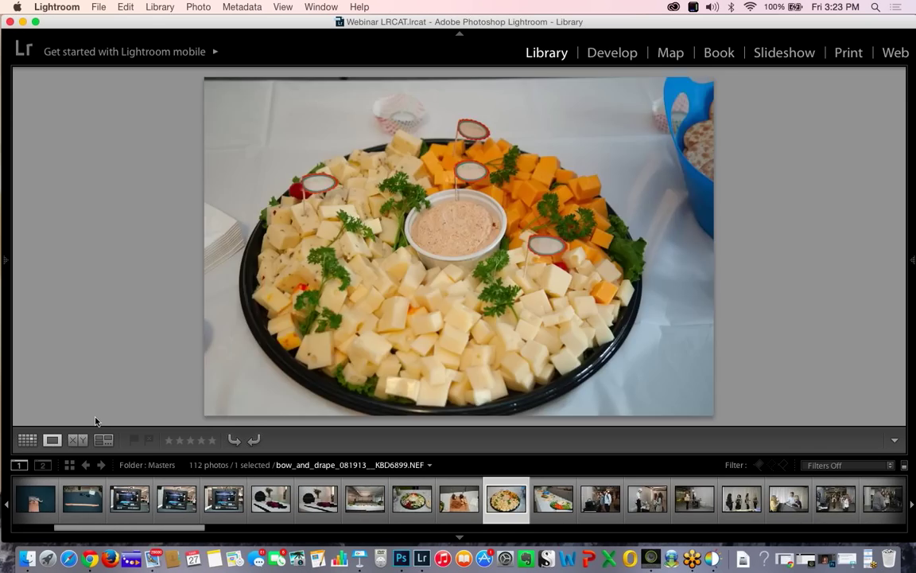
key(Right)
key(Right)
key(Right)
key(Right)
key(Right)
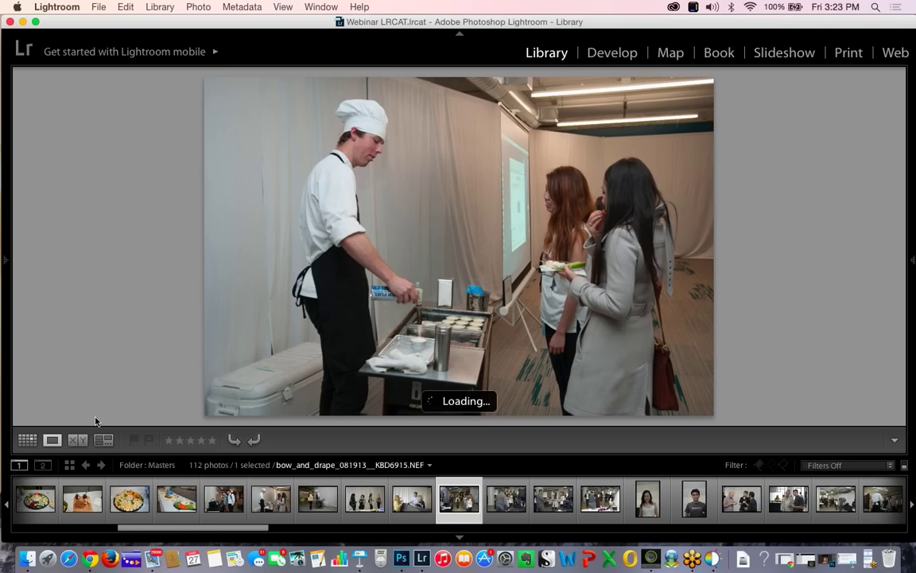
key(Right)
key(Right)
key(Right)
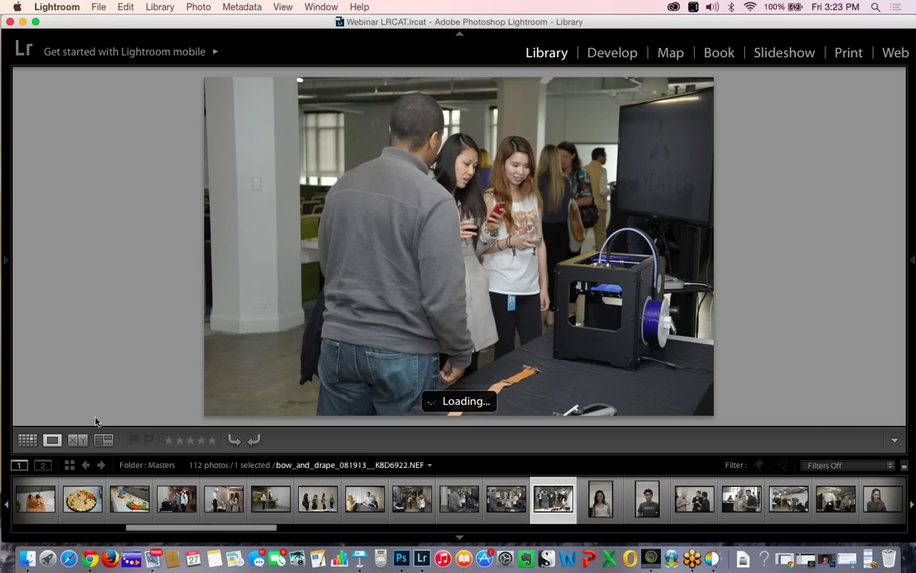
key(Right)
key(Right)
key(Right)
key(Right)
key(Right)
key(Right)
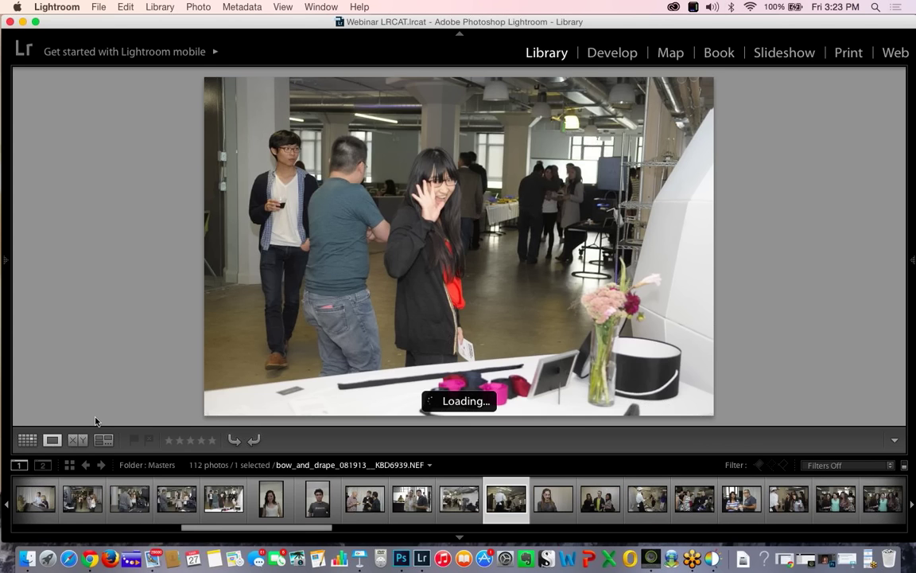
key(Right)
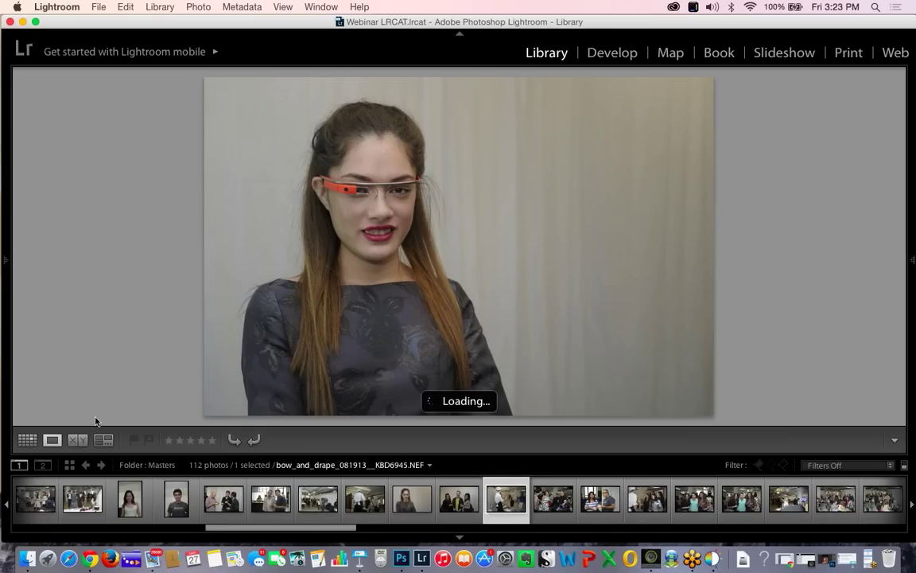
key(Right)
key(Right)
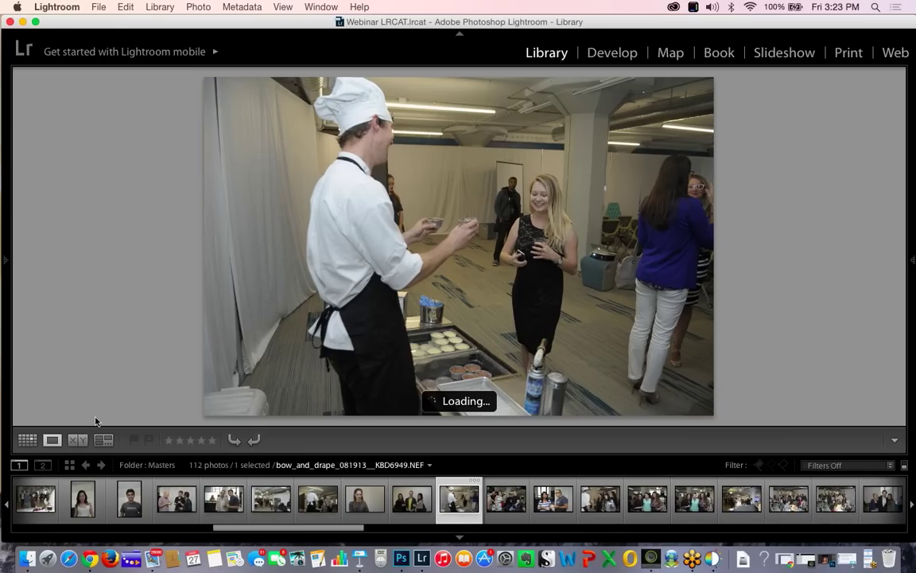
key(Right)
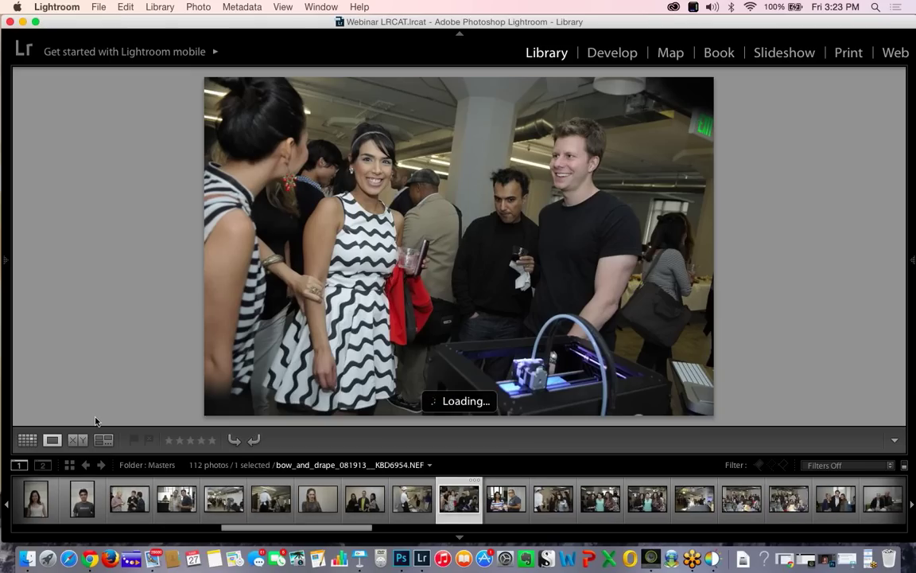
key(Right)
key(Right)
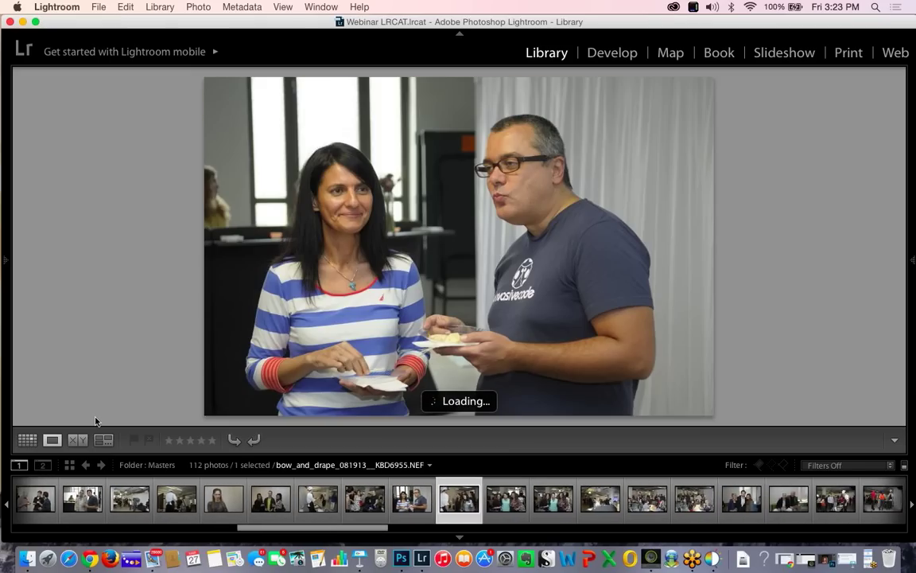
key(Right)
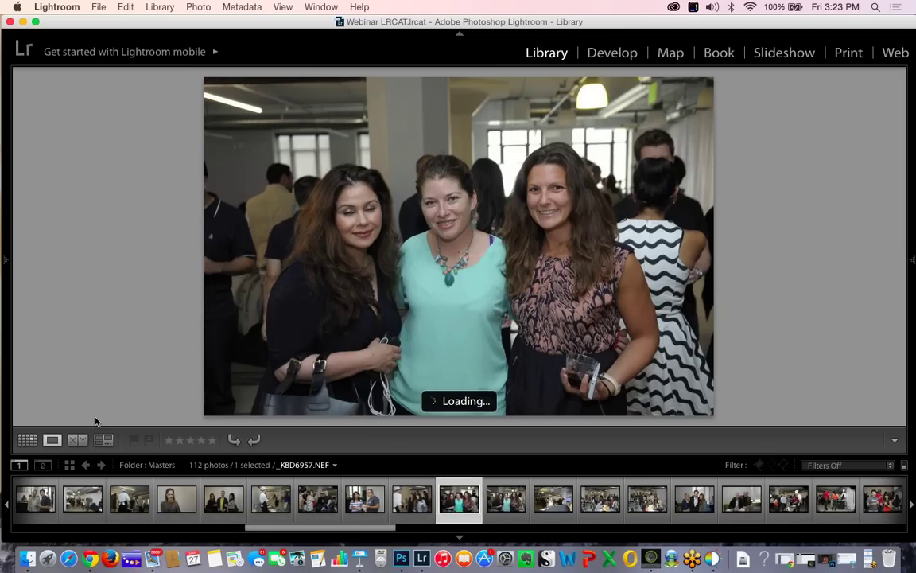
key(Right)
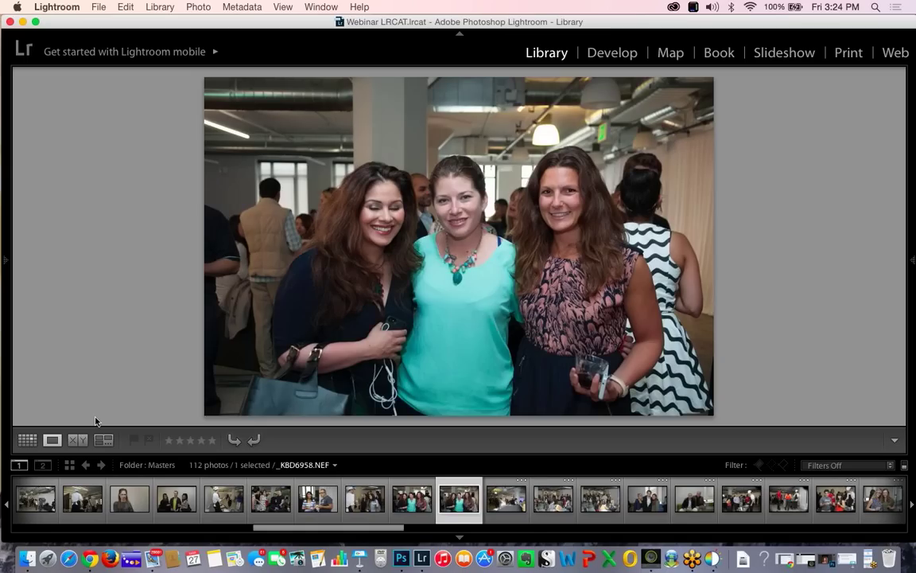
key(Right)
key(Left)
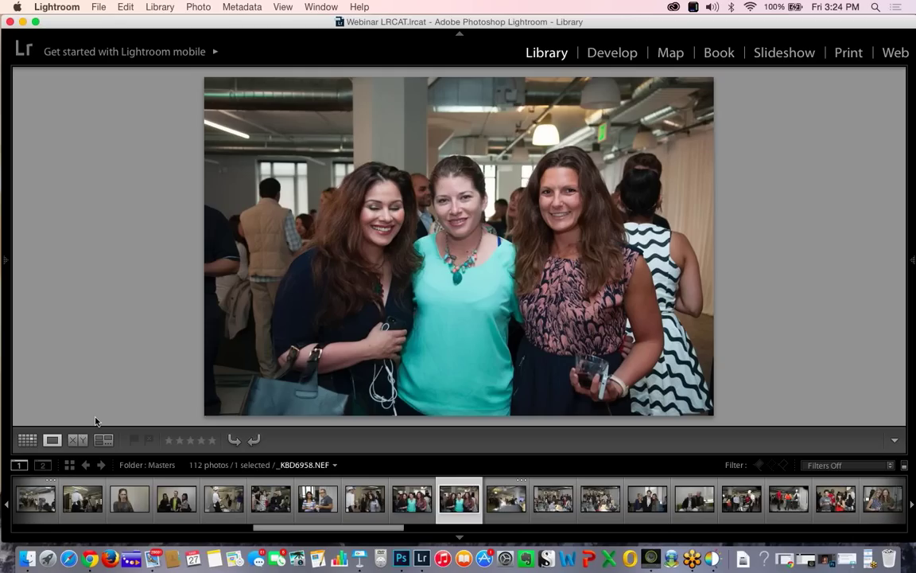
key(Right)
key(Right)
key(Right)
key(Right)
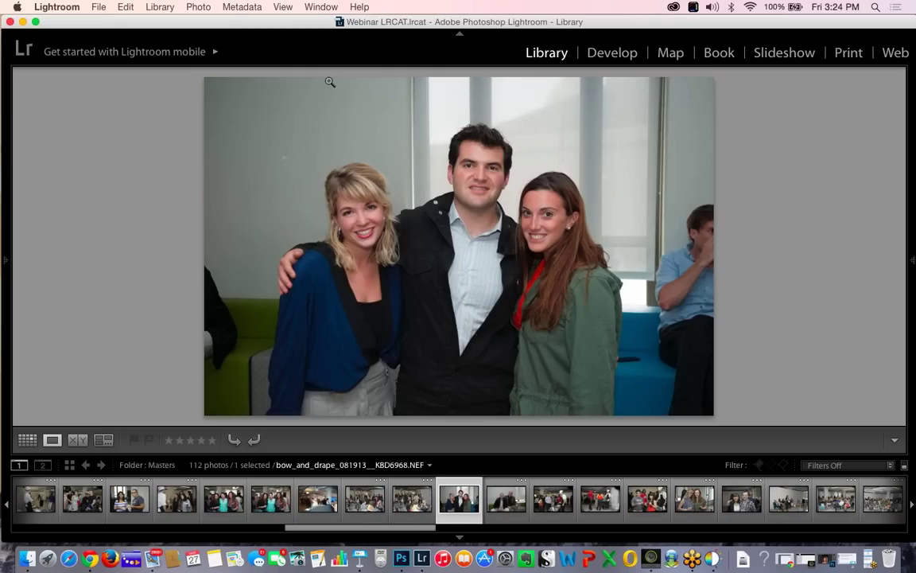
Pin the left panel open and switch to the Master Demo folder's 49 photos
click(4, 262)
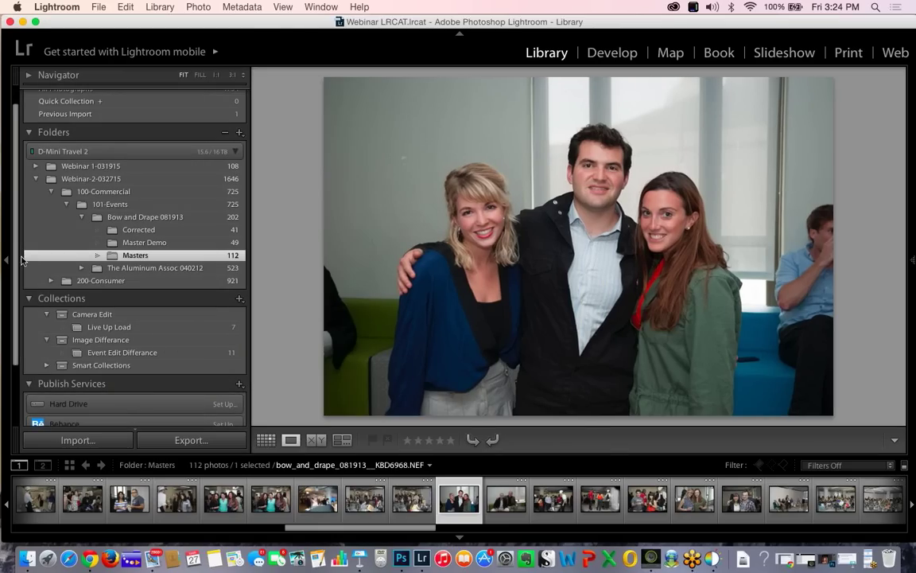
click(136, 242)
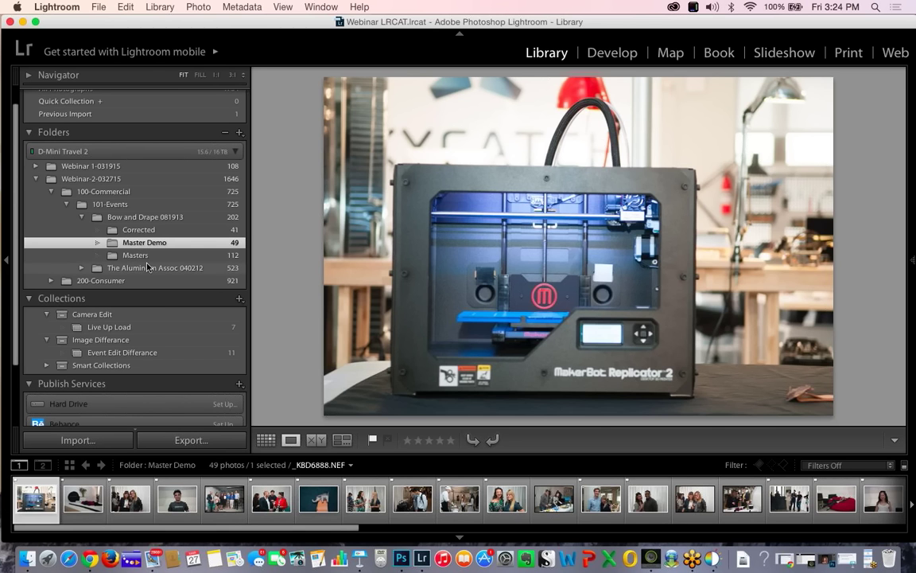
Step through the Master Demo photos from KBD6928 past KBD6950 to KBD6959
key(Right)
key(Right)
key(Right)
key(Right)
key(Right)
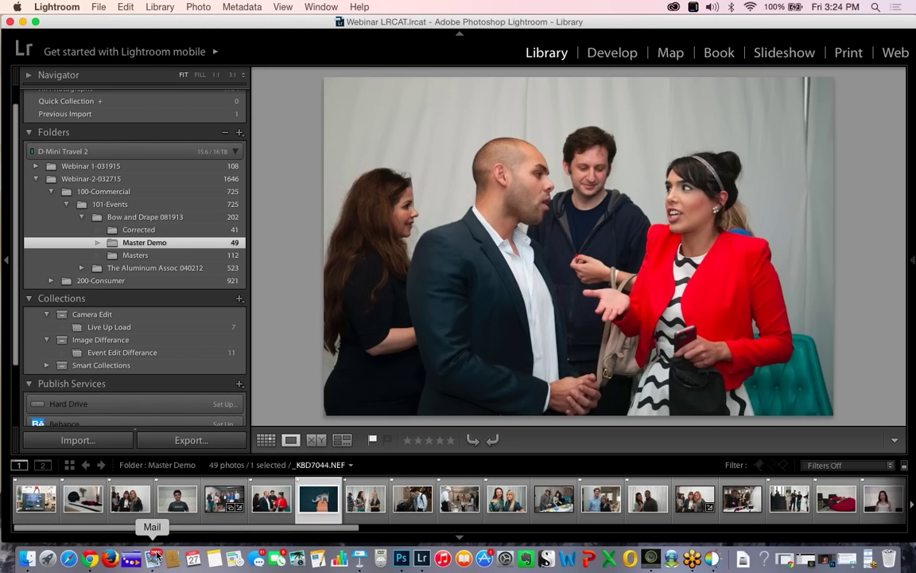
key(Right)
key(Right)
key(Right)
key(Right)
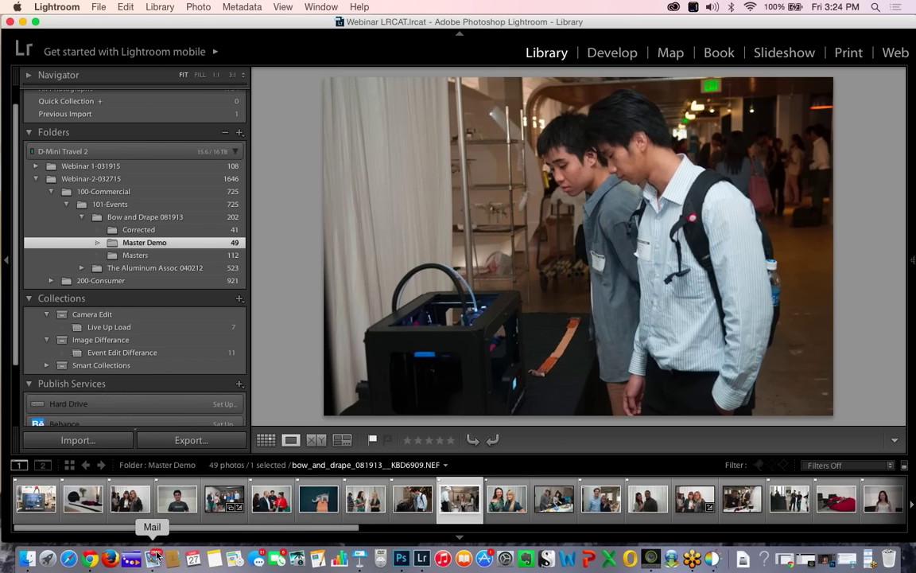
key(Right)
key(Right)
key(Right)
key(Right)
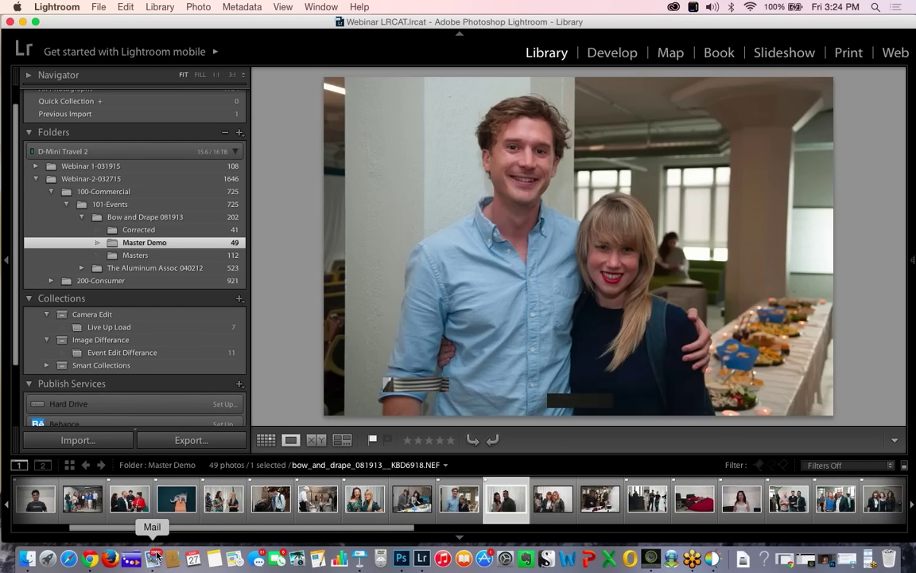
key(Right)
key(Right)
key(Right)
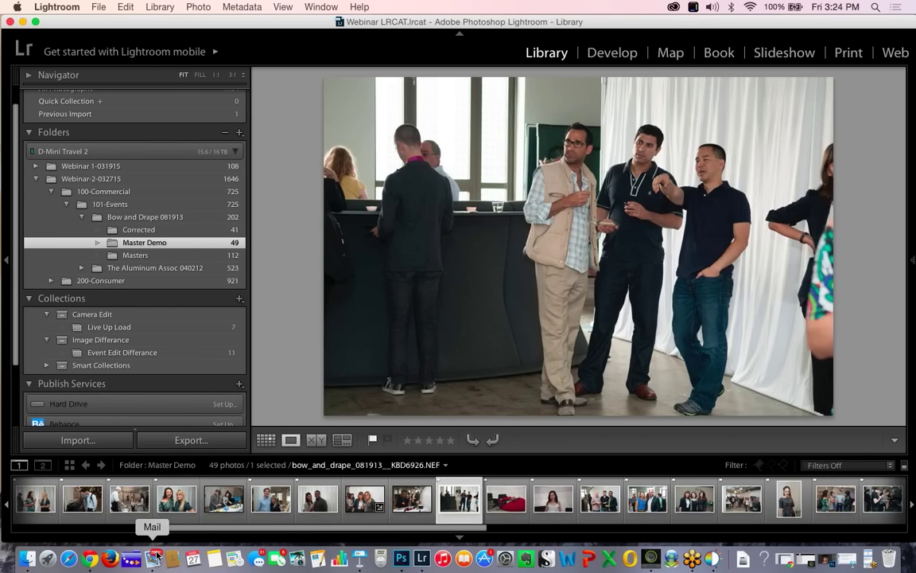
key(Left)
key(Left)
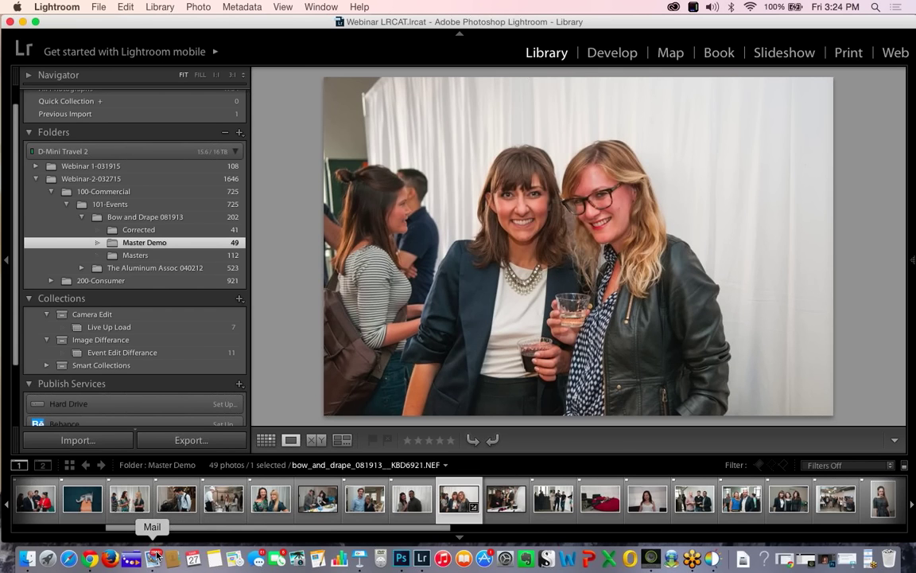
key(Right)
key(Right)
key(Right)
key(Right)
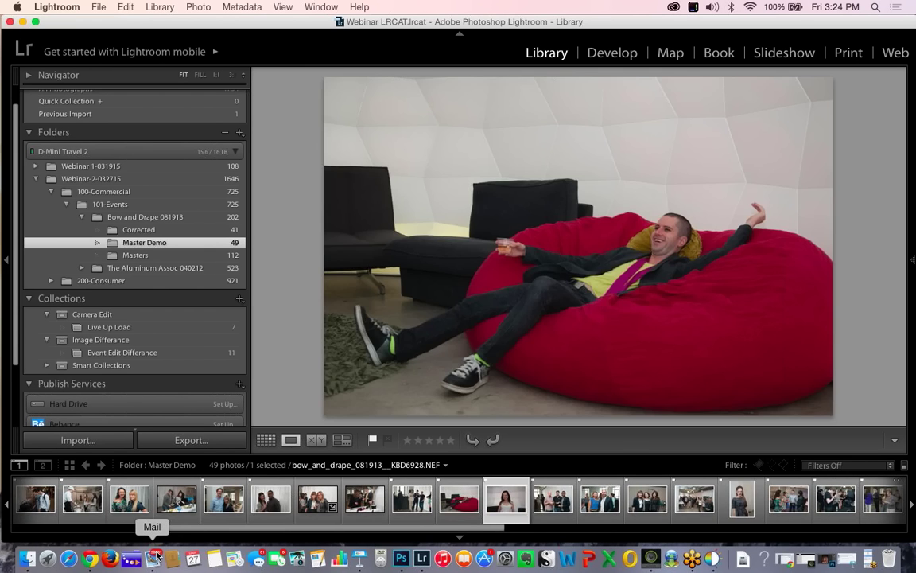
key(Right)
key(Right)
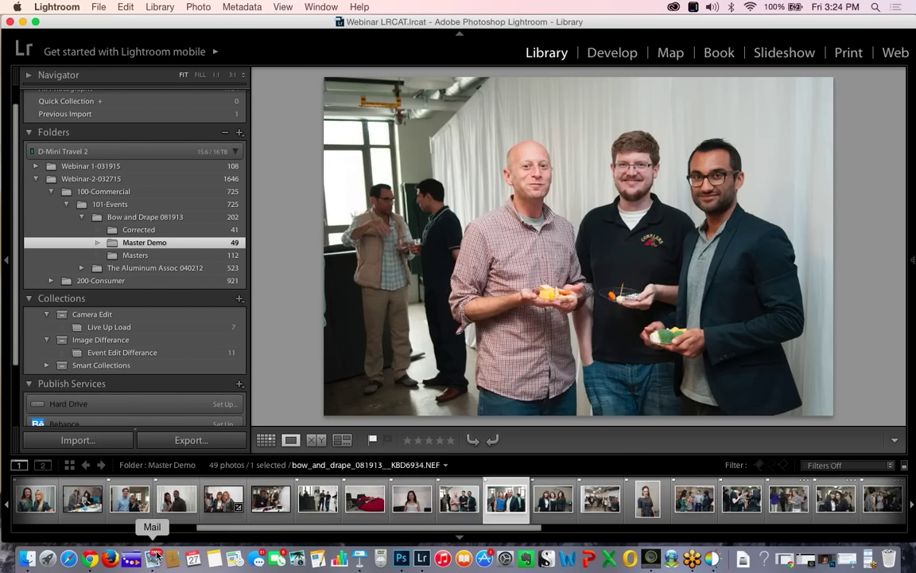
key(Right)
key(Right)
key(Right)
key(Right)
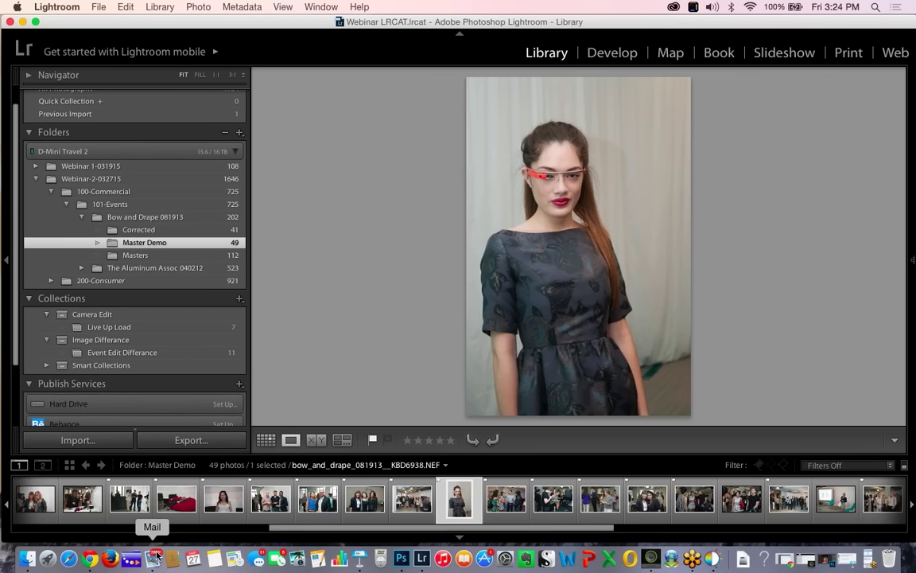
key(Right)
key(Right)
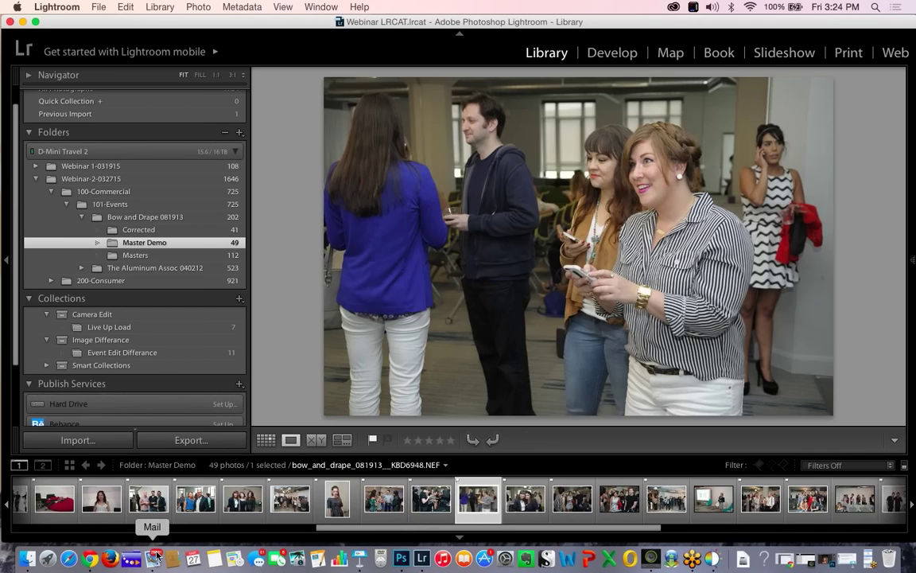
key(Right)
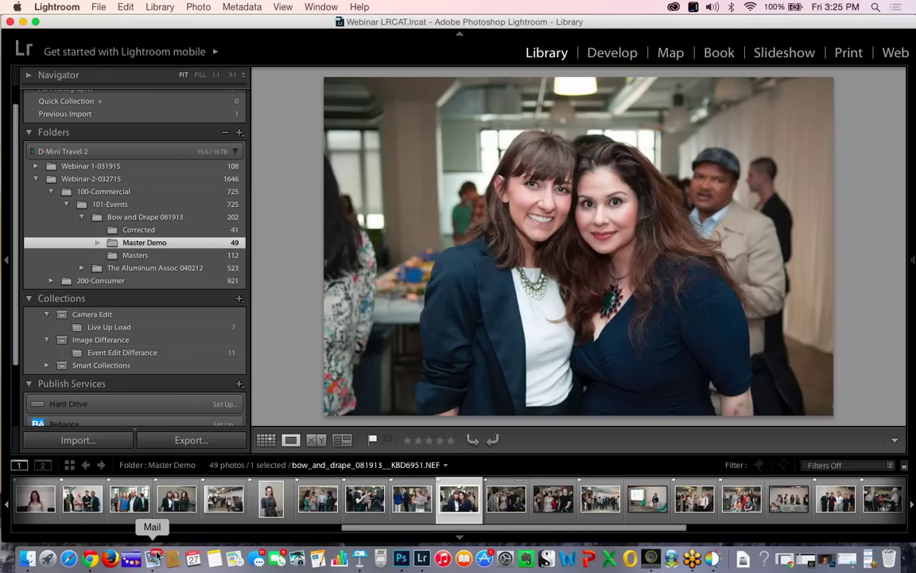
key(Right)
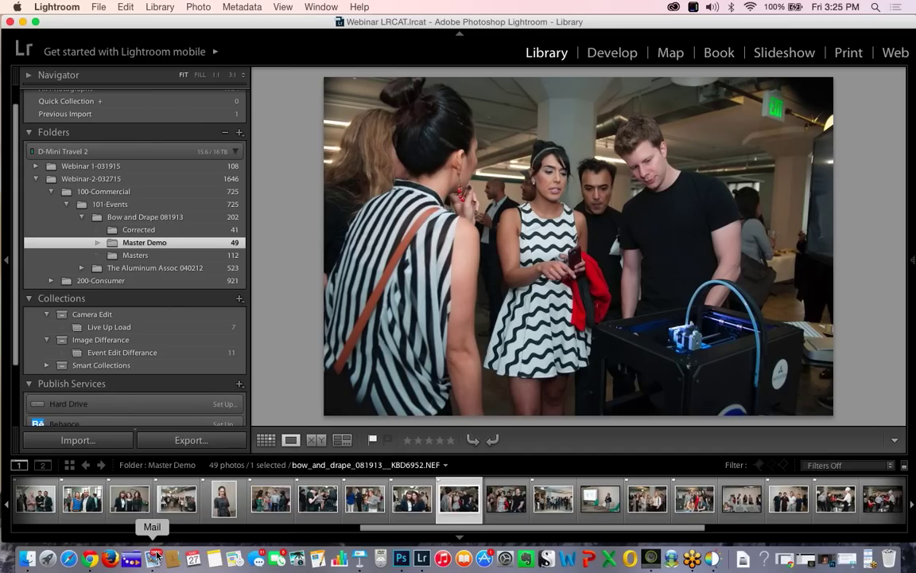
key(Right)
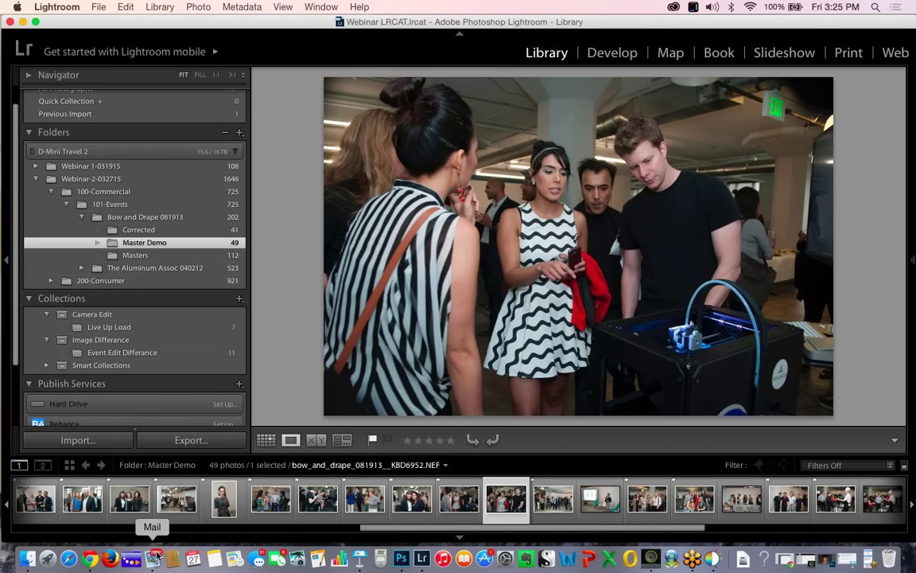
key(Right)
key(Right)
key(Right)
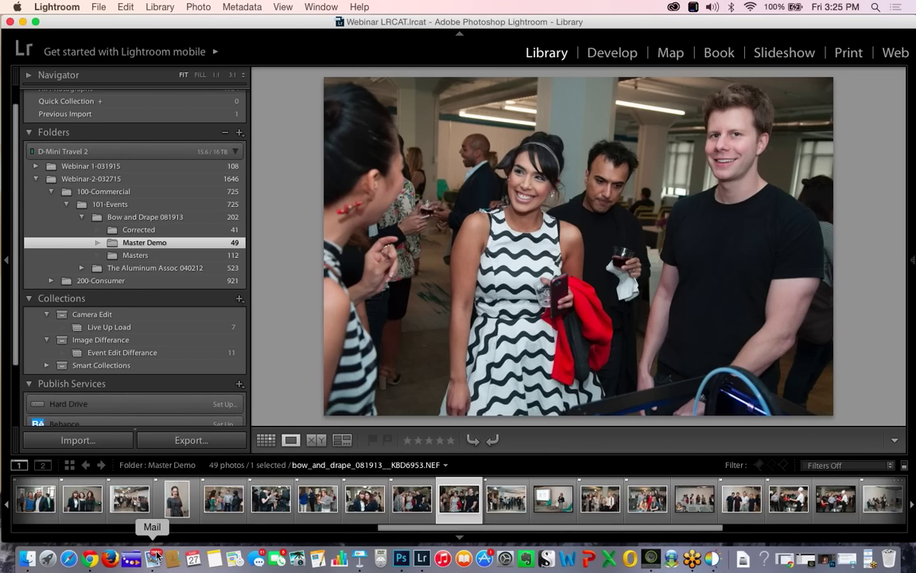
Continue via KBD6962, KBD6965 and KBD6970 to panel shot KBD6978, then change the filmstrip filter
key(Left)
key(Left)
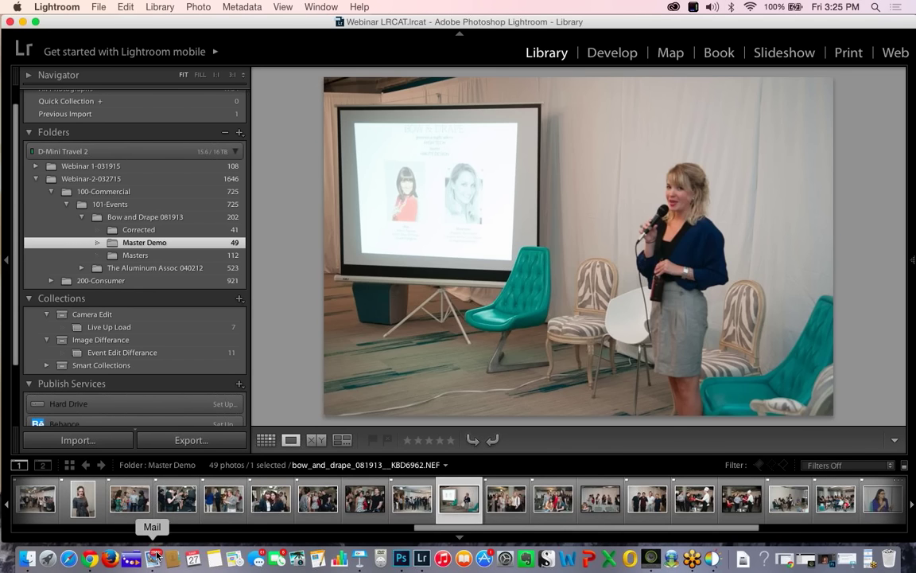
key(Left)
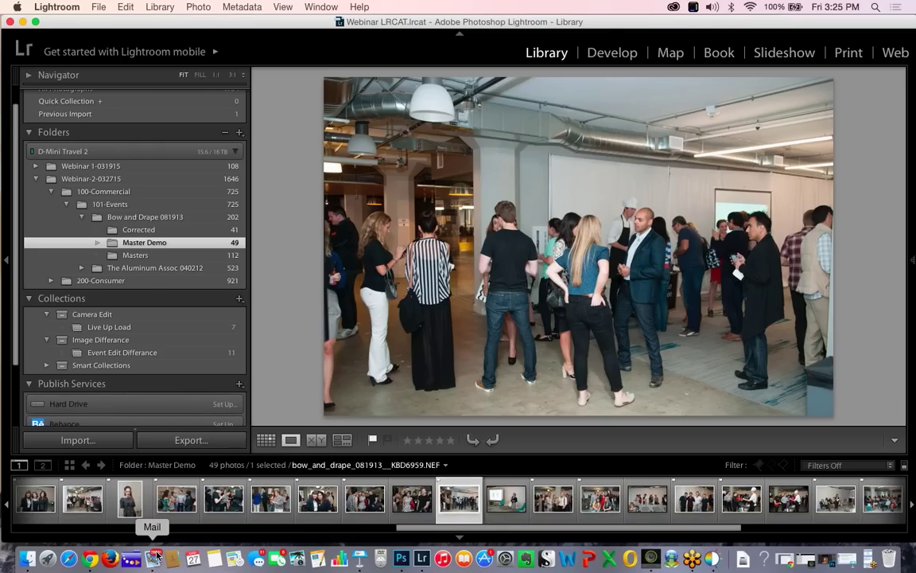
key(Right)
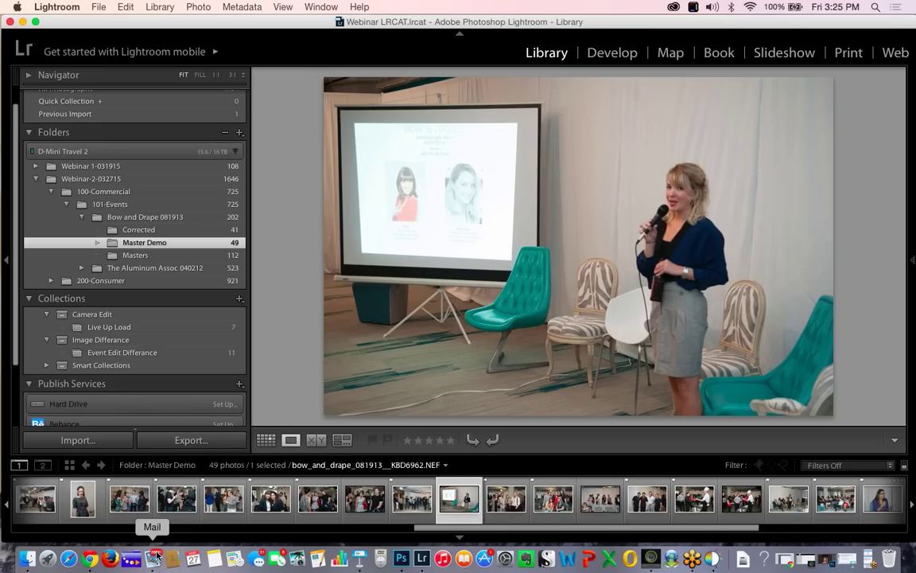
key(Right)
key(Right)
key(Right)
key(Right)
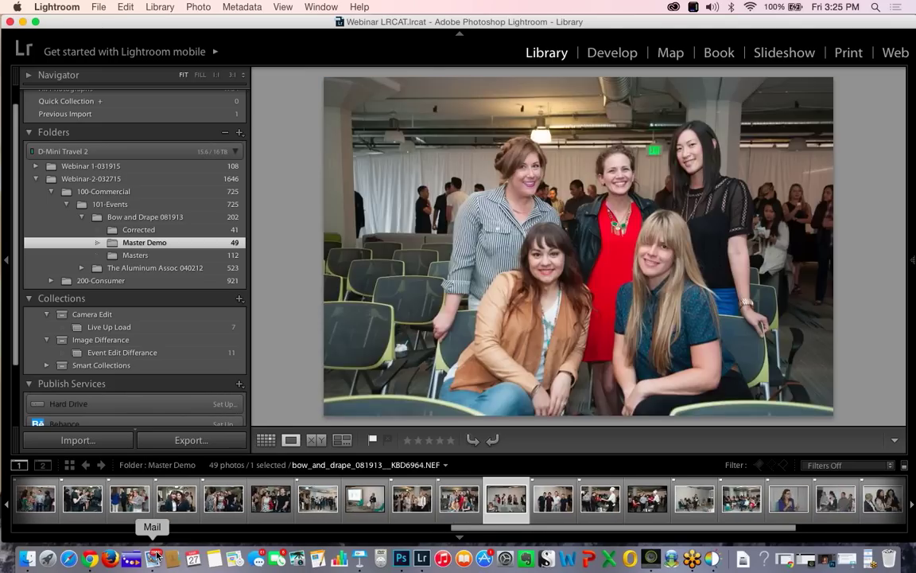
key(Left)
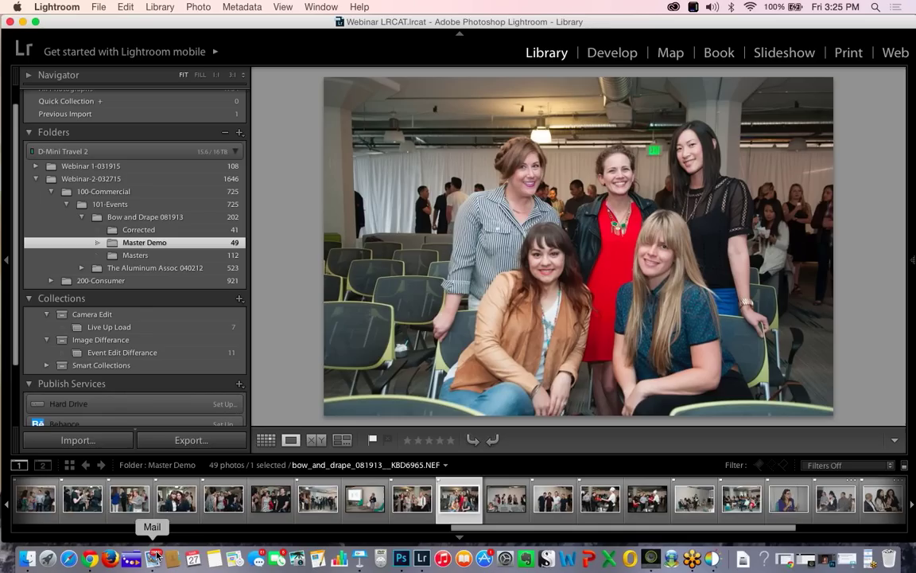
key(Right)
key(Left)
key(Right)
key(Right)
key(Right)
key(Right)
key(Right)
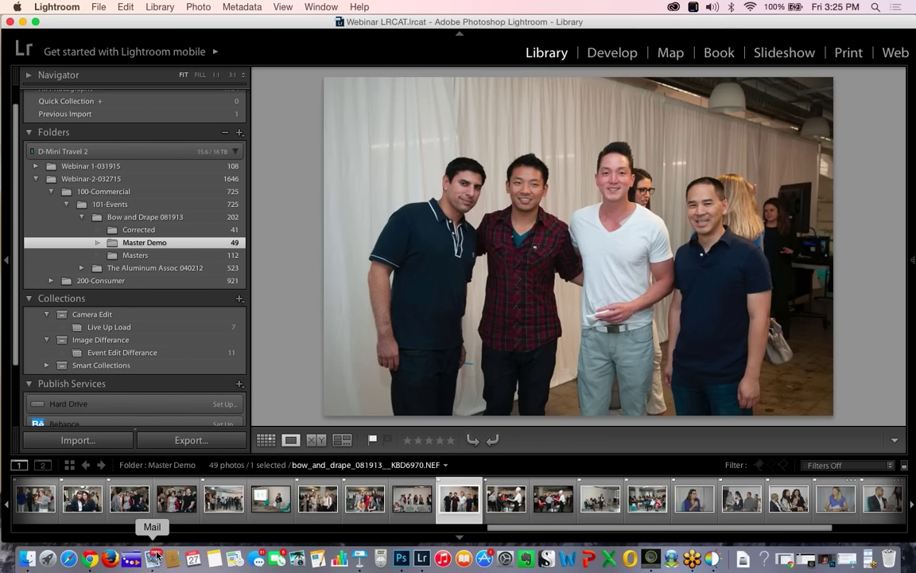
key(Right)
key(Right)
key(Right)
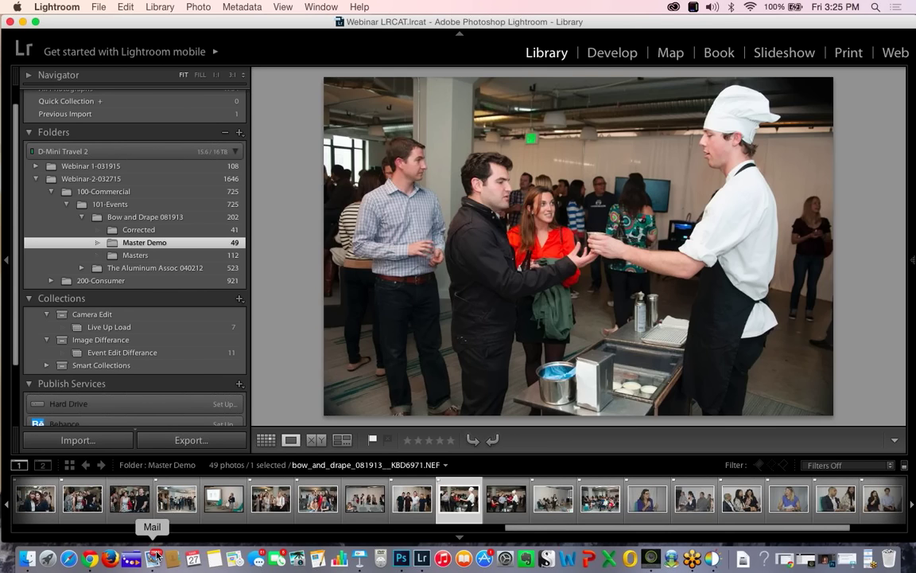
key(Right)
key(Right)
key(Right)
key(Right)
key(Right)
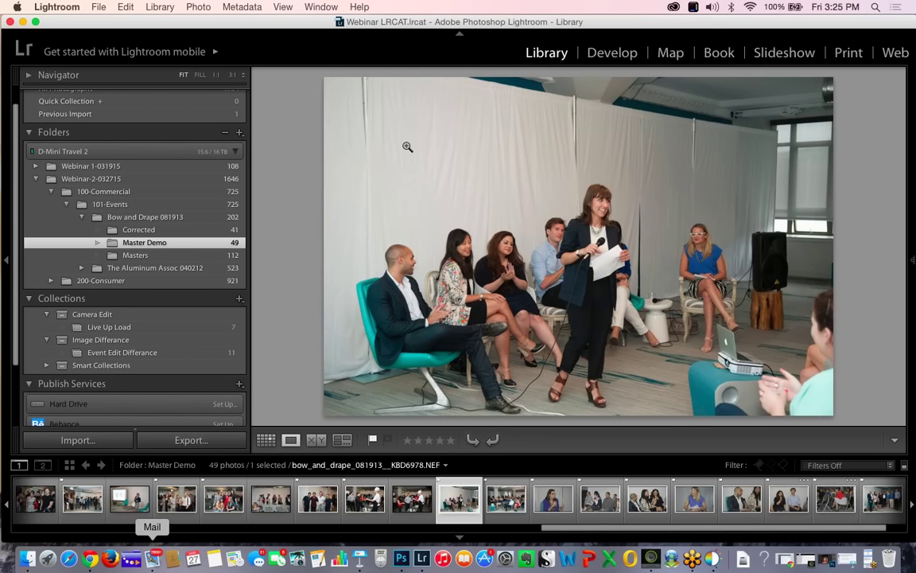
click(759, 469)
Filter to flagged photos and browse the Master Demo set, settling on the couple portrait _KBD6935
click(759, 467)
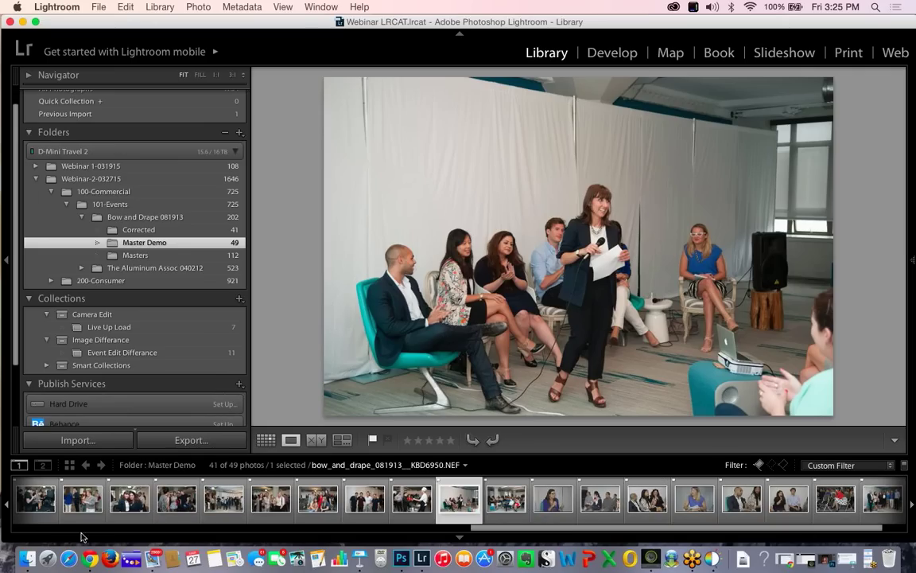
click(36, 503)
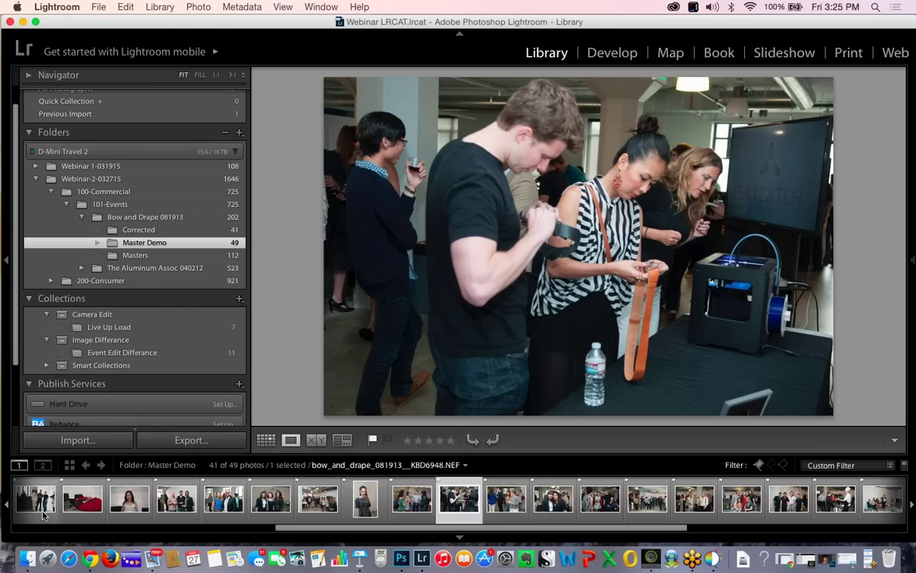
click(61, 513)
key(Right)
key(Right)
key(Right)
key(Right)
key(Right)
key(Right)
key(Right)
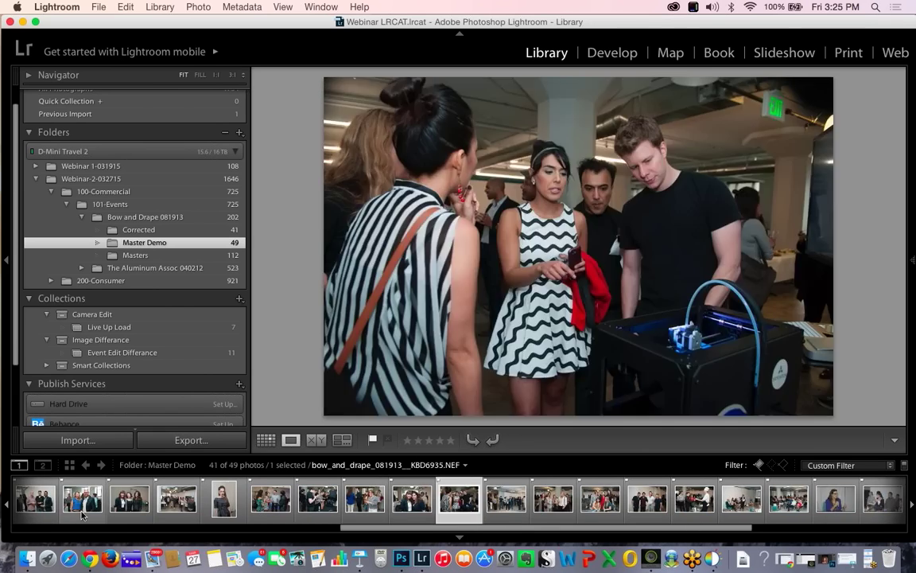
key(Right)
key(Right)
key(Right)
key(Right)
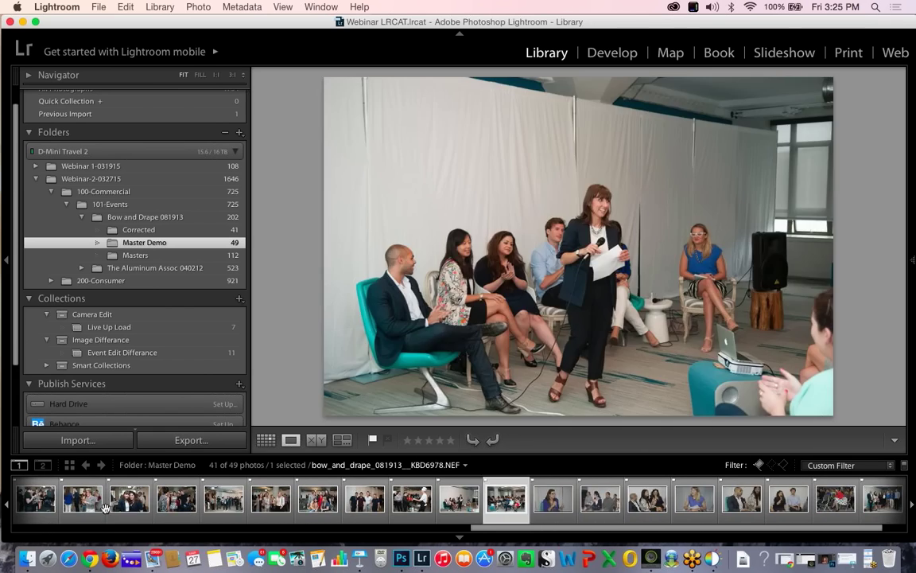
key(Right)
key(Right)
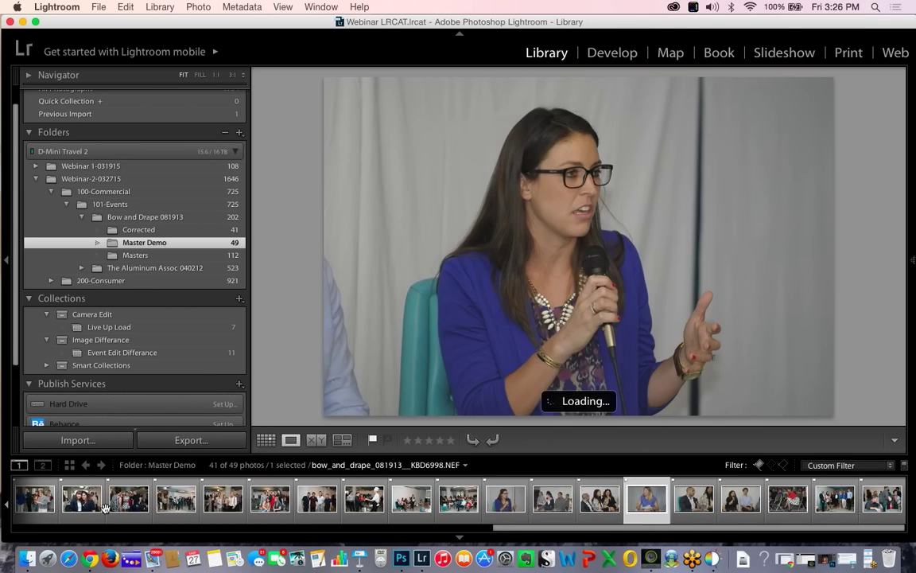
key(Right)
key(Right)
key(Right)
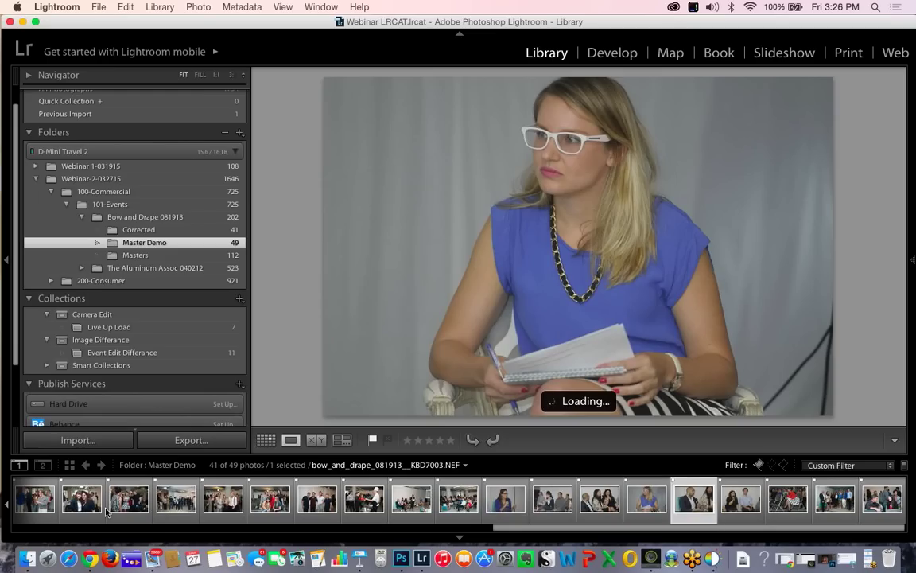
key(Right)
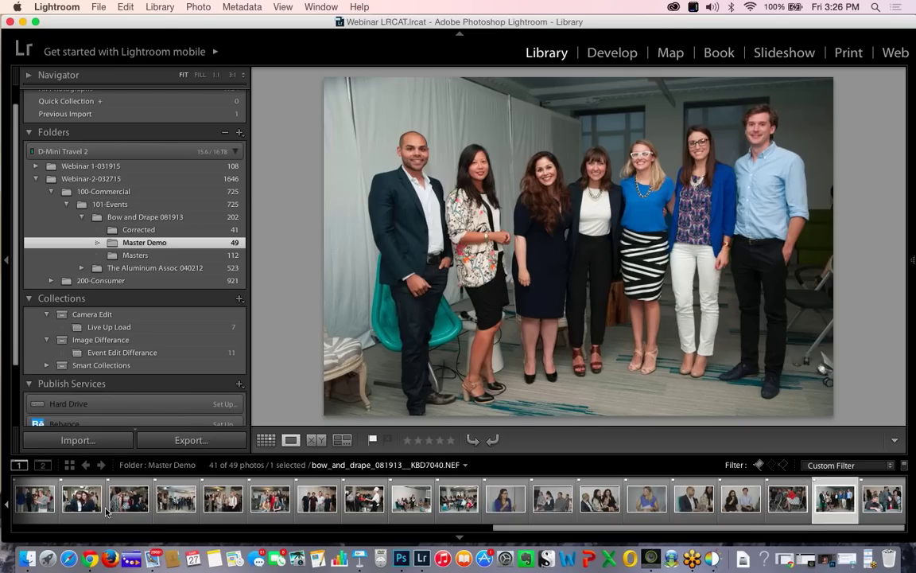
key(Right)
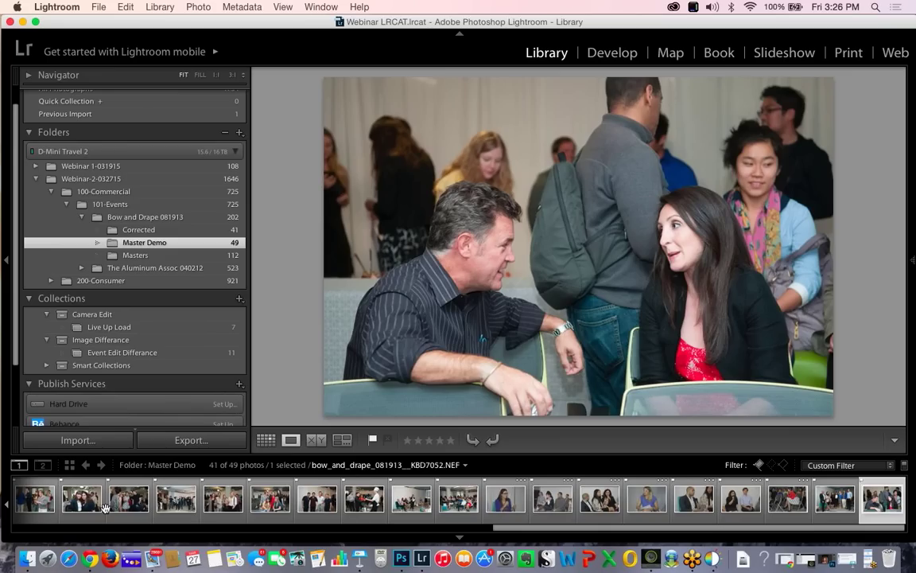
key(Left)
key(Left)
key(Left)
key(Left)
key(Left)
key(Left)
key(Left)
key(Left)
key(Left)
key(Left)
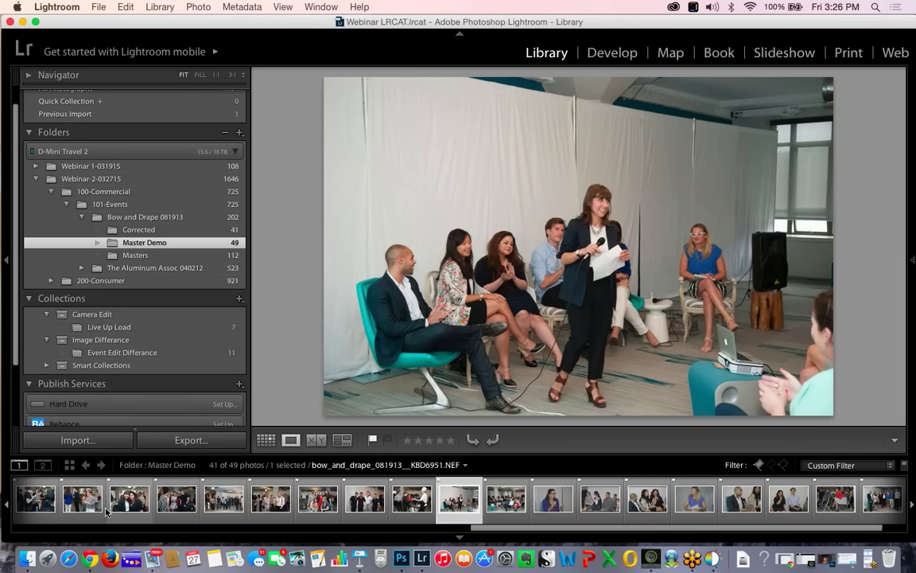
key(Left)
key(Left)
key(Left)
key(Left)
key(Left)
key(Left)
key(Left)
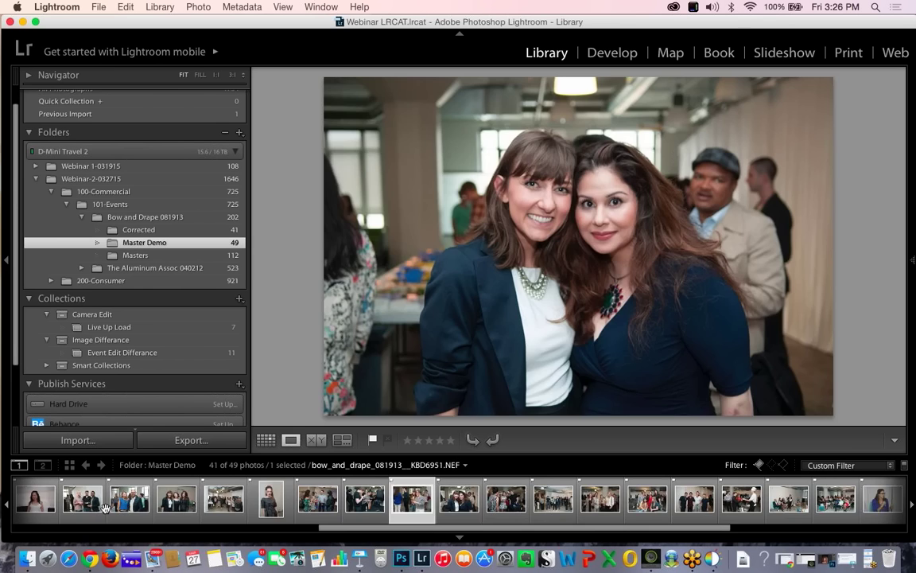
key(Left)
key(Left)
key(Left)
key(Left)
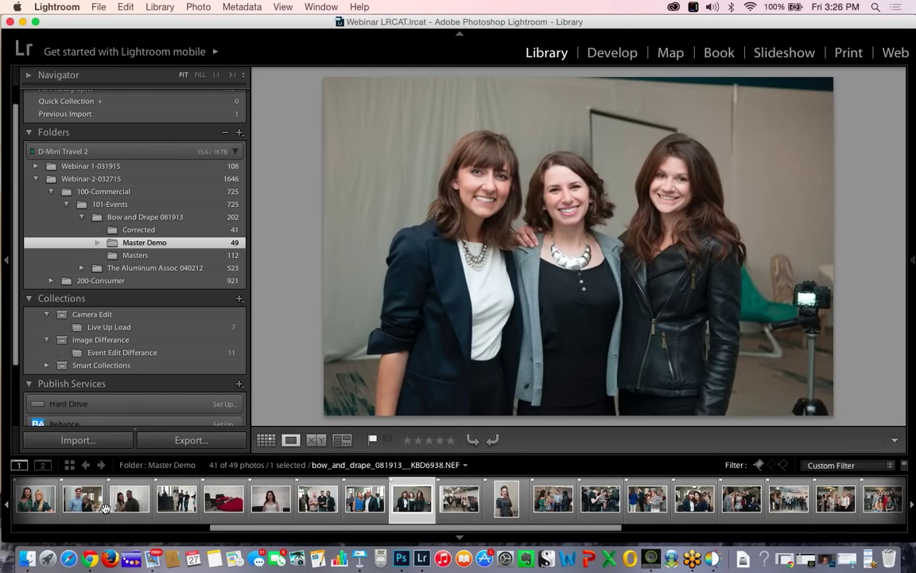
key(Left)
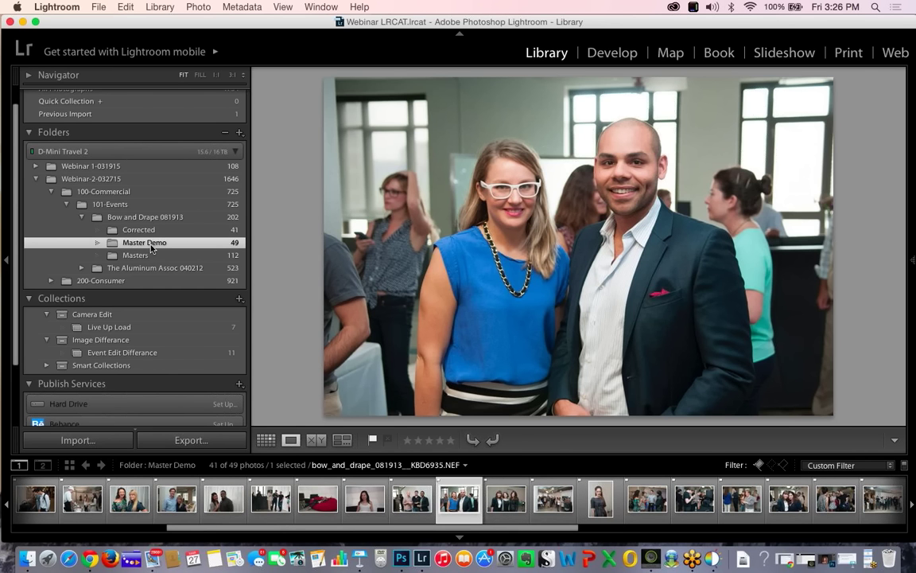
Step from the first 3D-printer photo to group shot _KBD7040 and bring up its context menu
drag(459, 531, 207, 536)
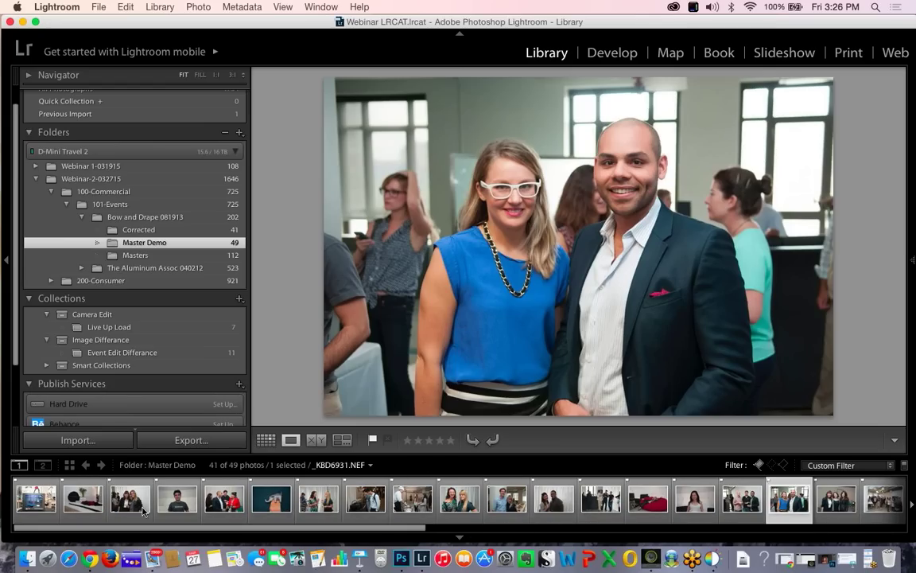
click(37, 513)
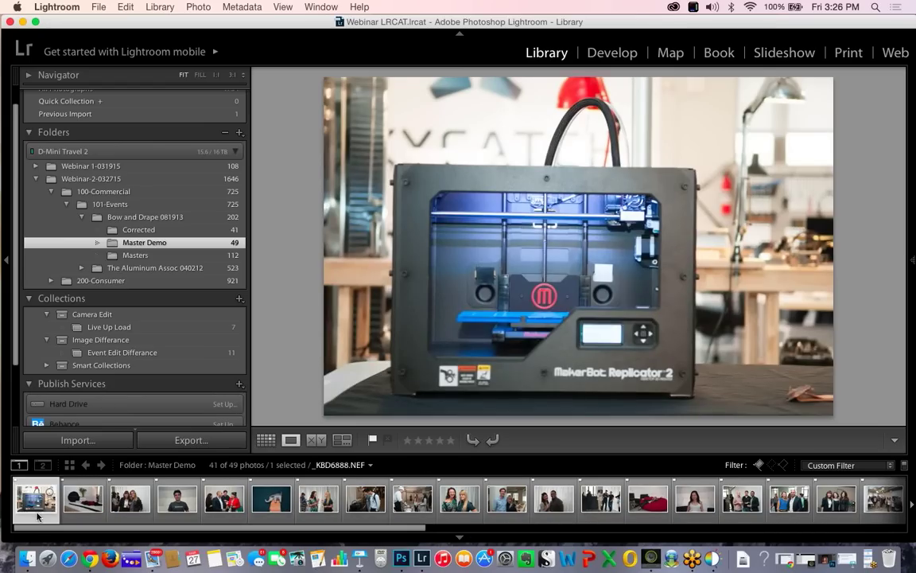
key(Right)
key(Right)
key(Right)
key(Right)
key(Right)
key(Right)
key(Right)
key(Right)
key(Right)
key(Right)
key(Right)
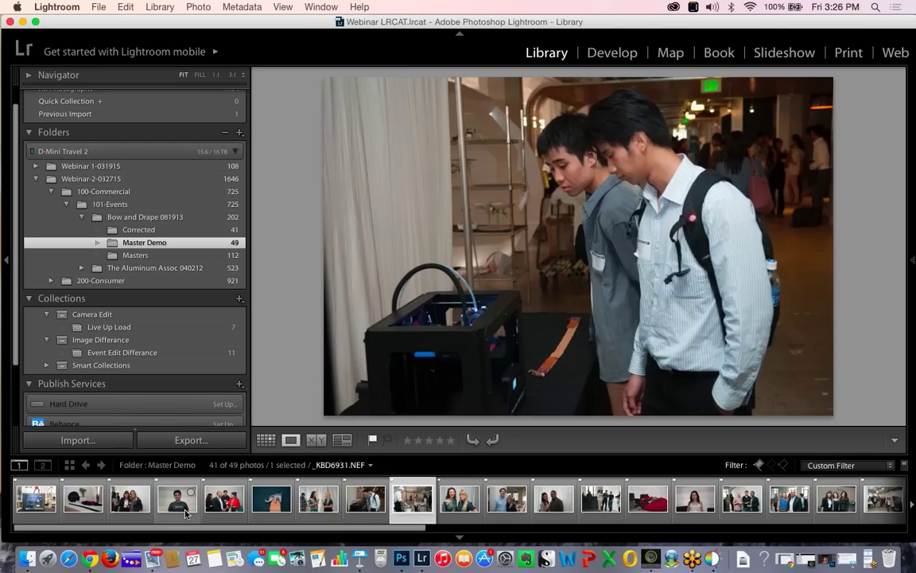
key(Right)
key(Right)
key(Right)
key(Right)
key(Right)
key(Right)
key(Right)
key(Right)
key(Right)
key(Right)
key(Right)
key(Right)
key(Right)
key(Right)
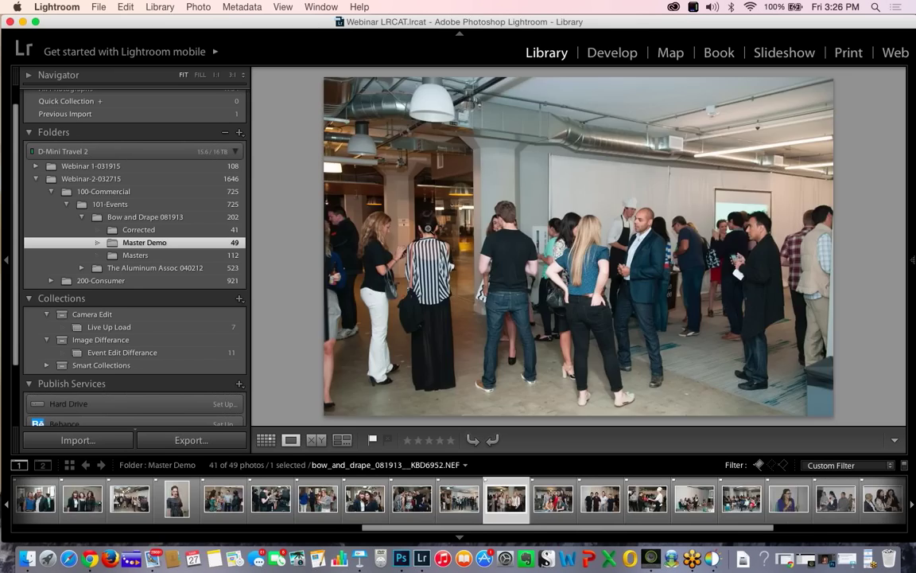
key(Right)
key(Right)
key(Right)
key(Right)
key(Right)
key(Right)
key(Right)
key(Right)
key(Right)
key(Right)
key(Right)
key(Right)
key(Right)
key(Right)
key(Right)
key(Right)
key(Right)
key(Right)
key(Right)
key(Right)
key(Right)
key(Right)
key(Right)
key(Right)
key(Right)
key(Right)
key(Right)
key(Right)
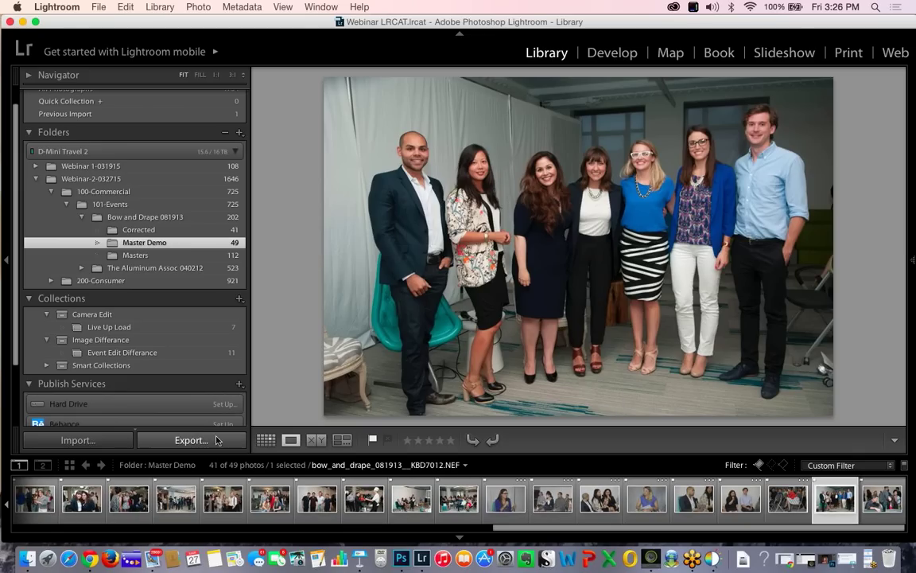
right_click(821, 499)
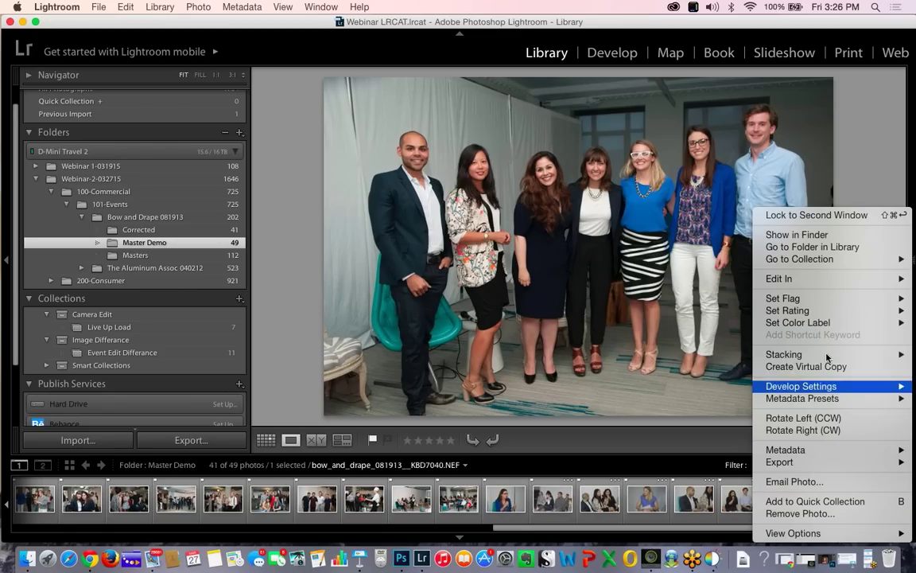
Open Export One File set to Athentech Perfectly Clear v2 and begin choosing a destination folder
mouse_move(828, 283)
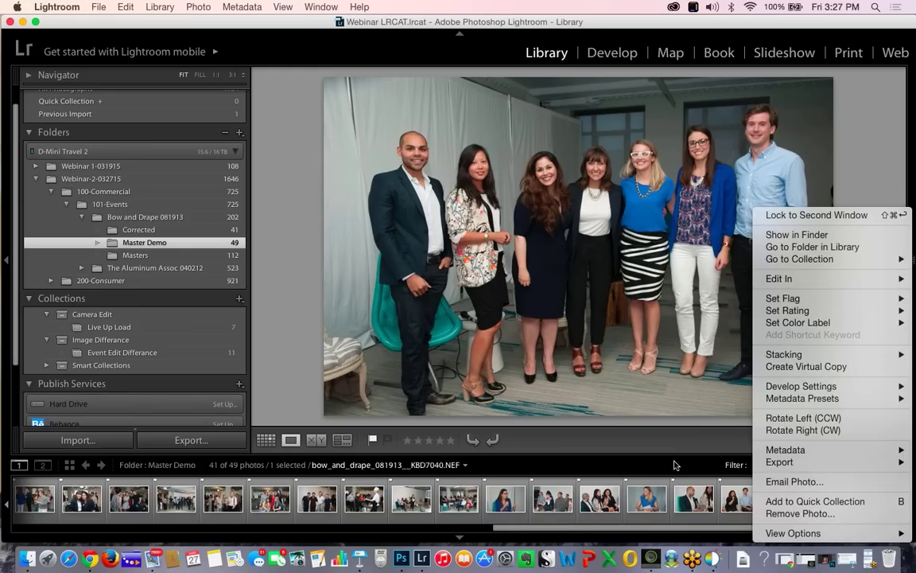
click(609, 419)
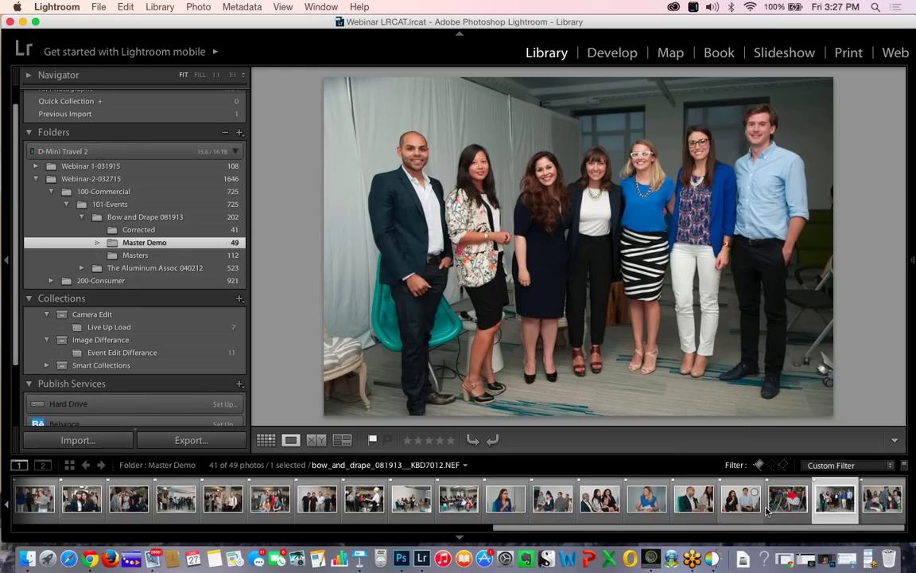
click(194, 443)
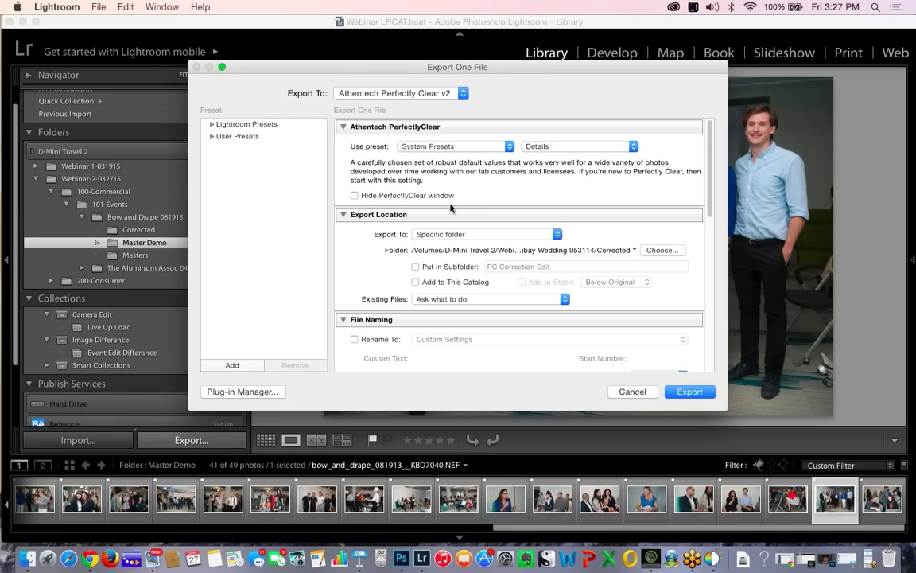
click(646, 252)
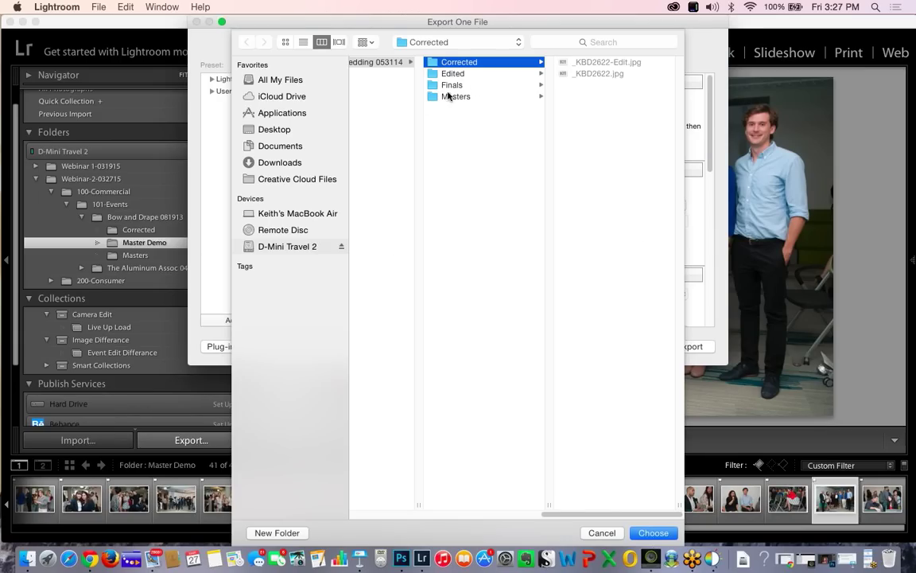
Choose 101-Events > Bow and Drape 081913 > Corrected as the export destination folder
drag(572, 517, 420, 521)
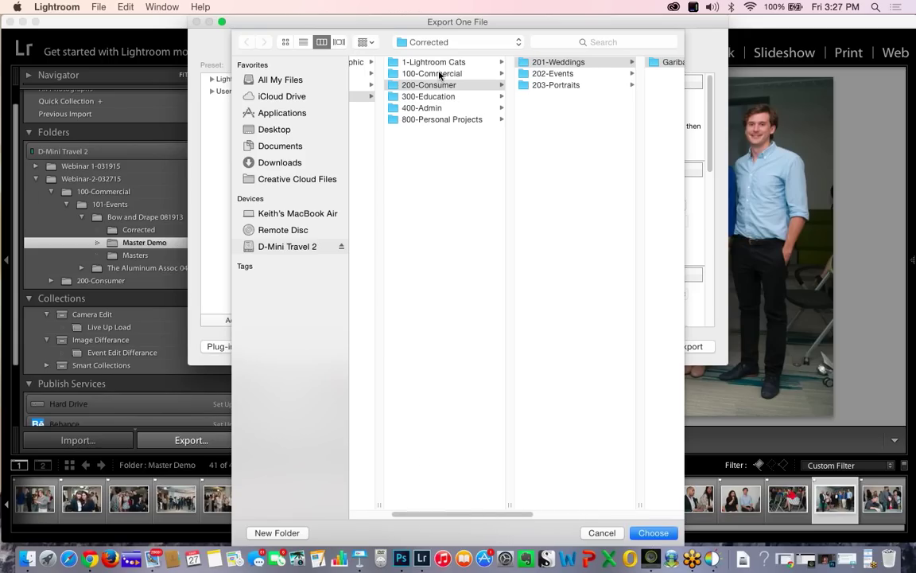
click(441, 75)
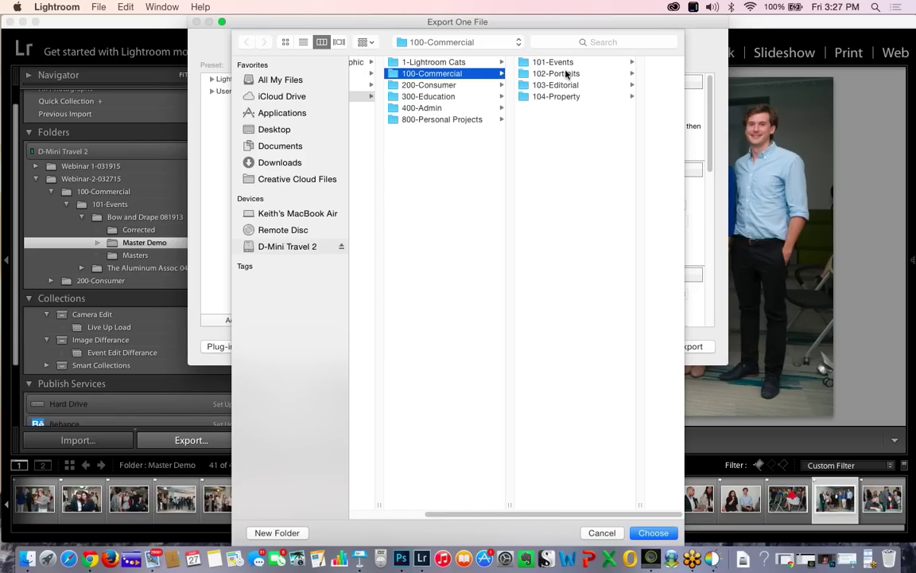
click(561, 63)
click(587, 64)
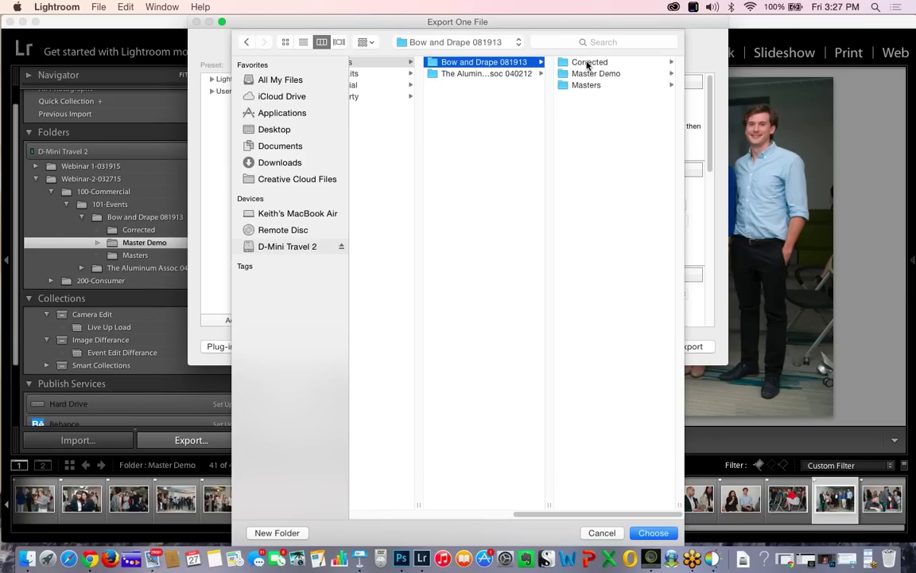
click(584, 62)
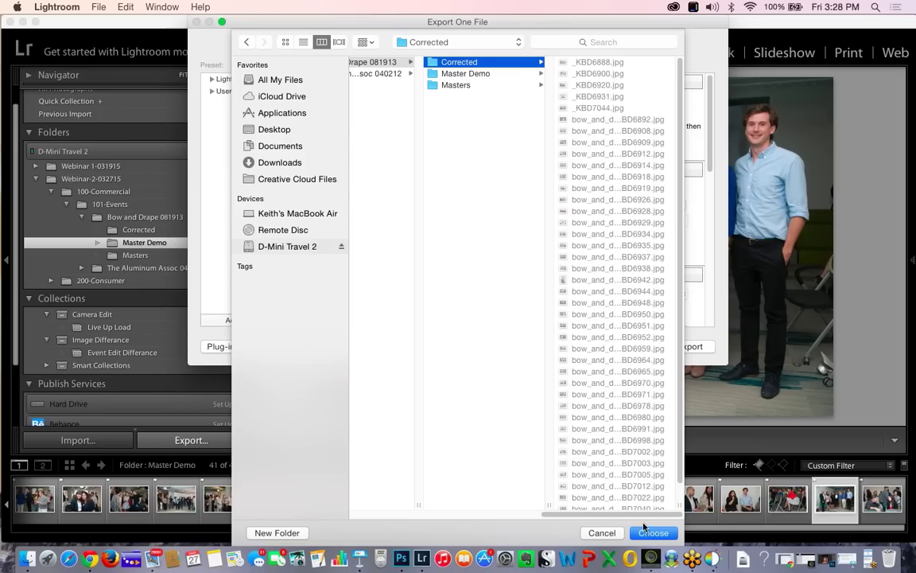
key(Return)
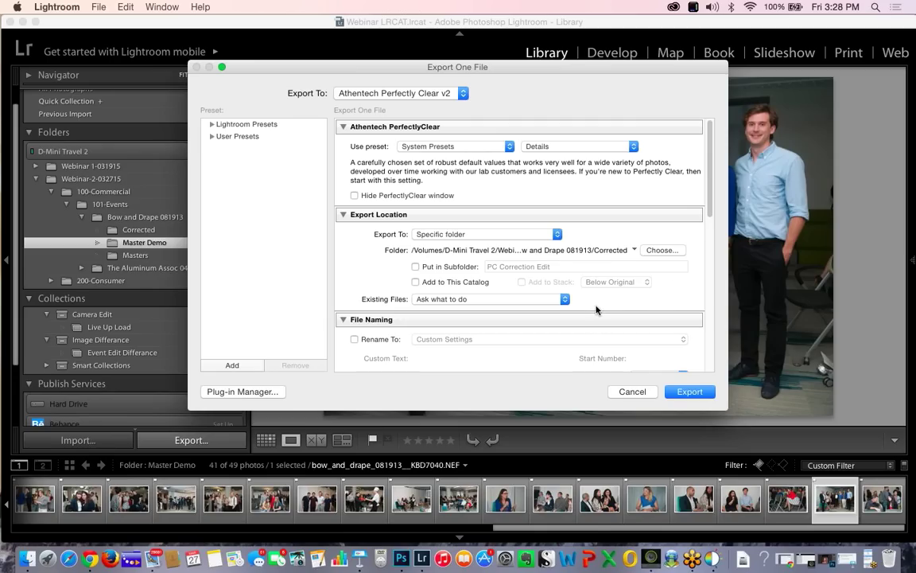
Export the photo as a quality-100 JPEG to Corrected, overwriting the same-named file
scroll(711, 208, down, 1)
drag(710, 208, 722, 276)
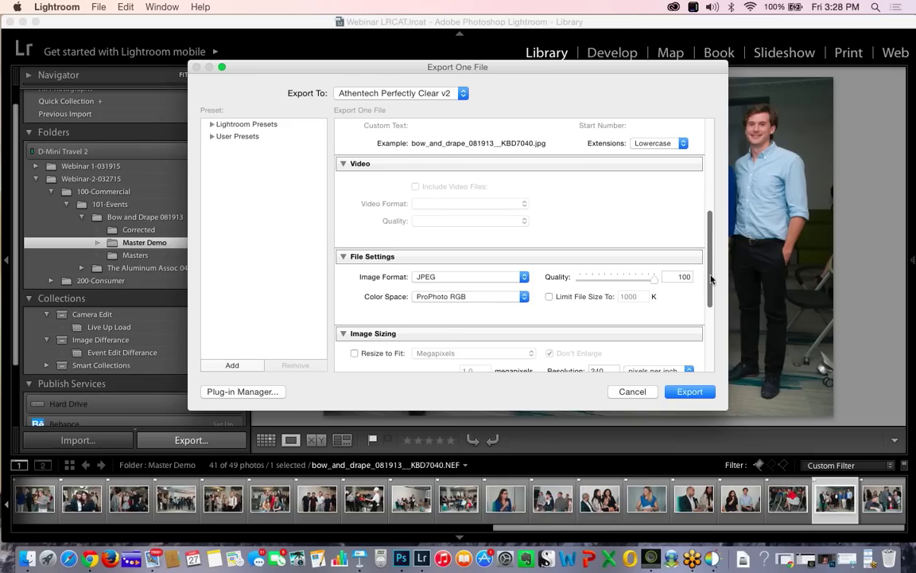
scroll(640, 251, down, 3)
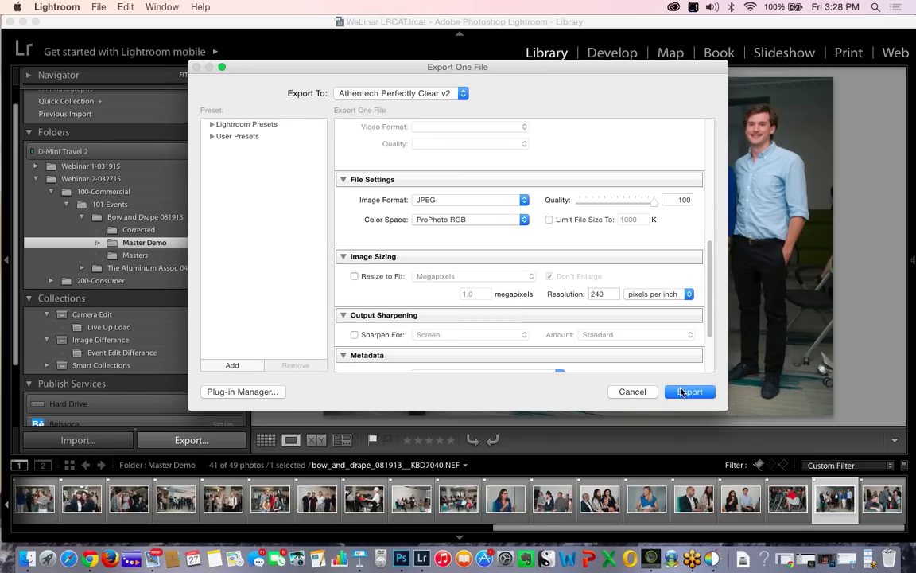
click(689, 392)
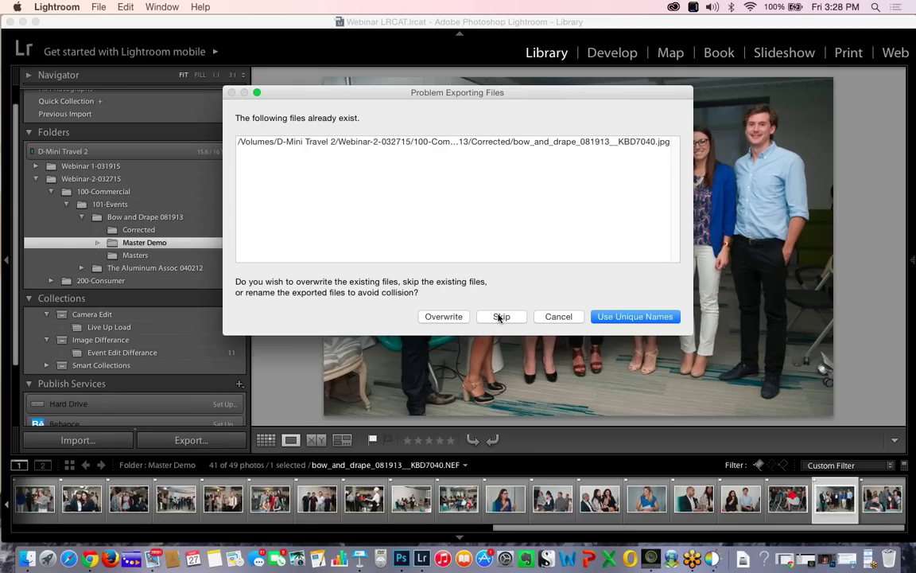
click(443, 317)
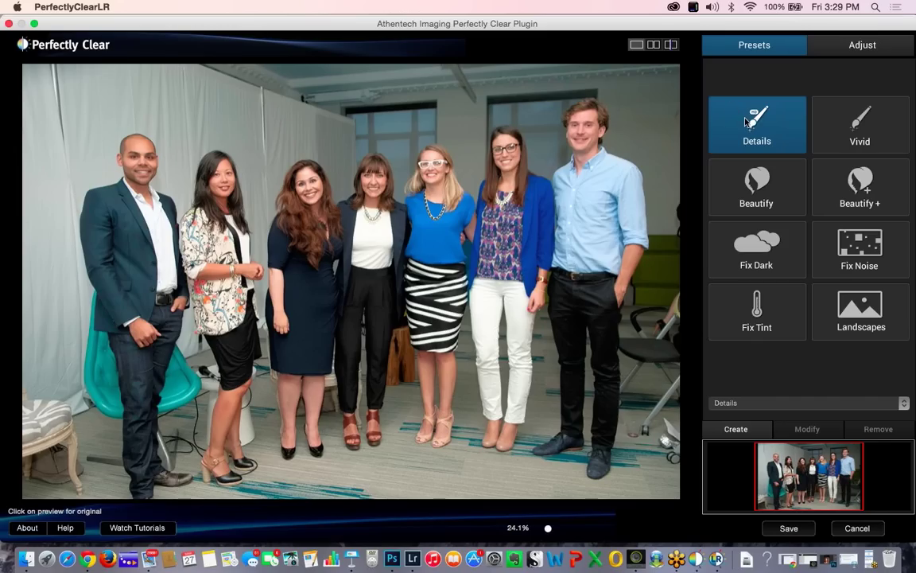
Preview the Vivid, Beautify, Beautify+, Fix Dark, Fix Tint and Landscapes presets on the photo
click(824, 134)
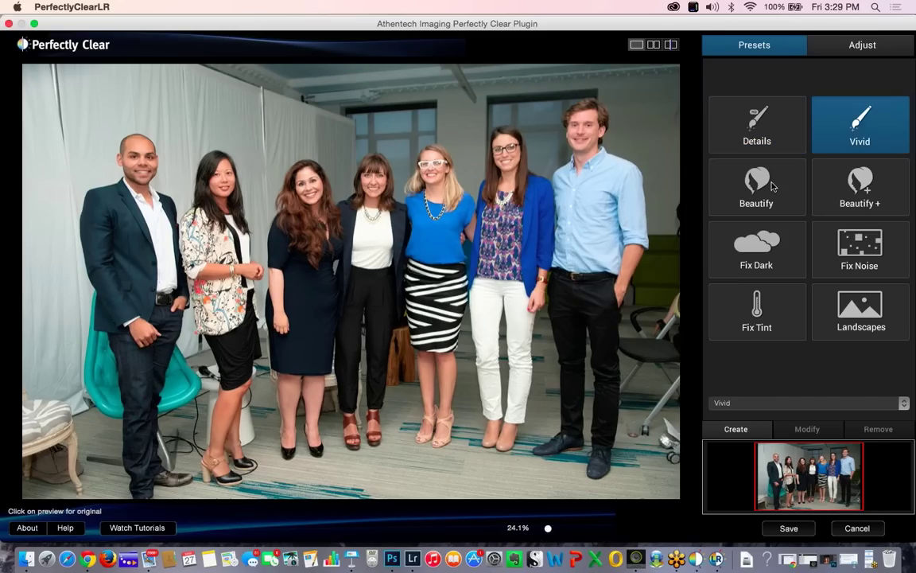
click(766, 189)
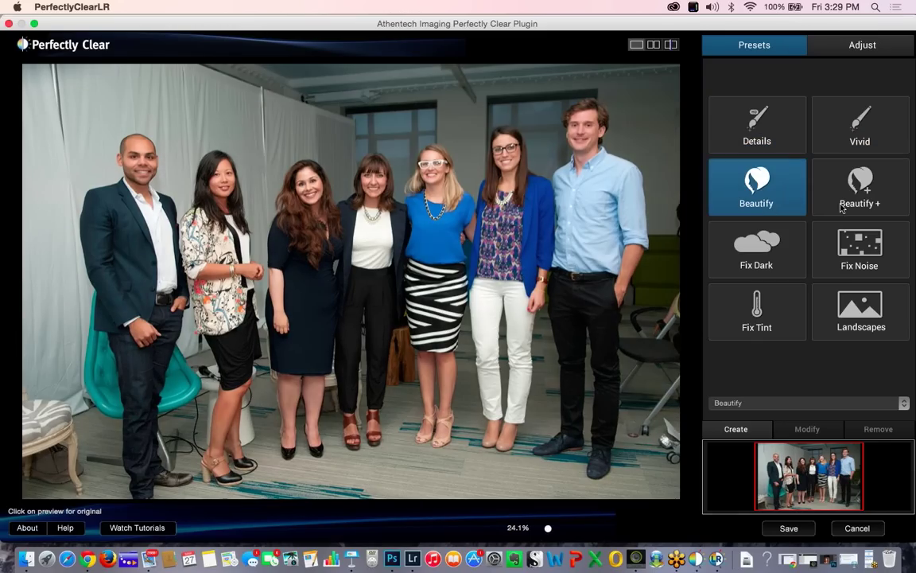
click(834, 212)
click(762, 242)
click(757, 312)
click(858, 311)
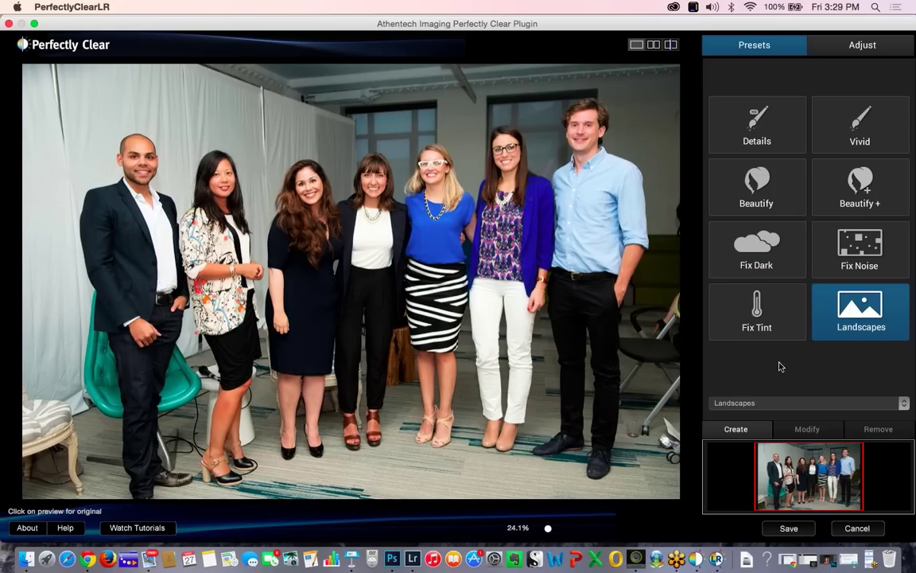
Recheck Fix Tint, reapply Details, and show its adjustment settings on the Adjust tab
click(758, 325)
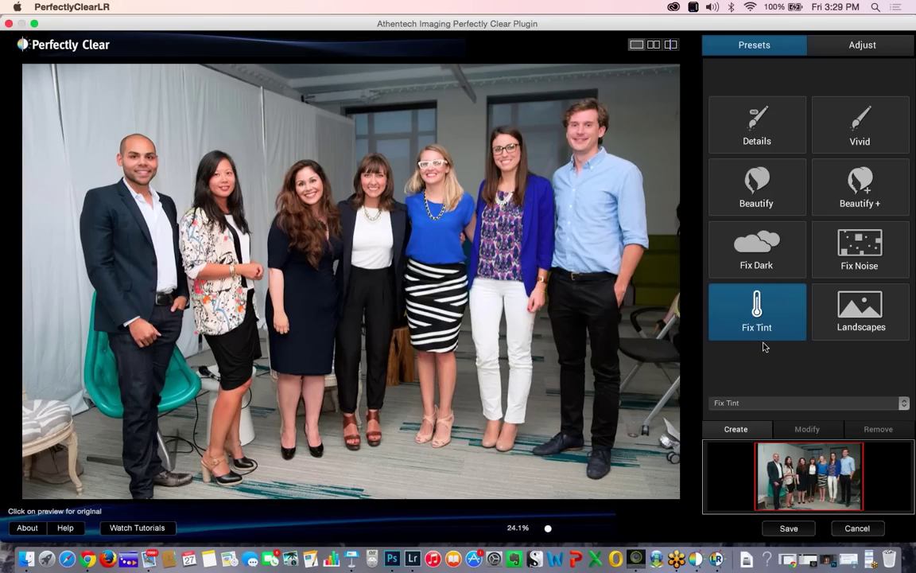
click(744, 147)
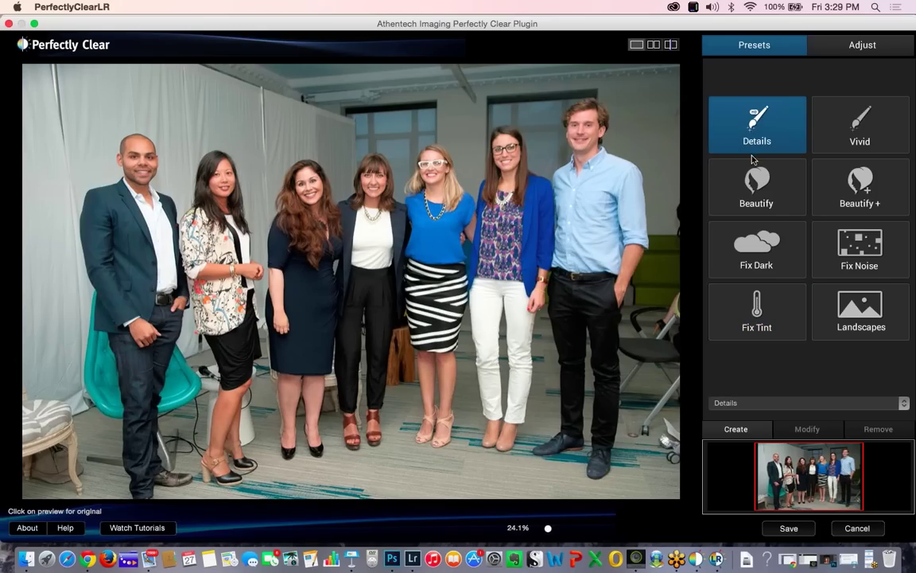
click(861, 46)
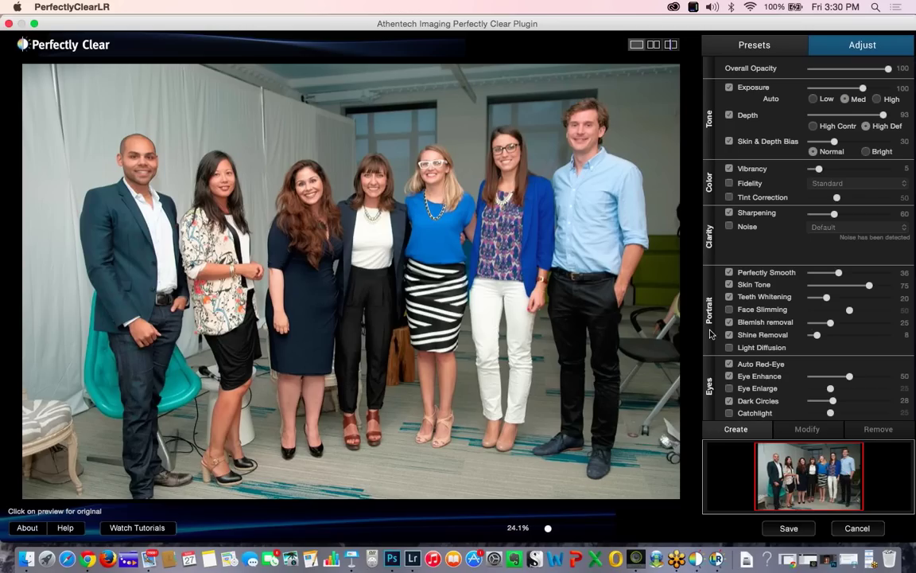
Go back to the Presets tab and dismiss the preset list, keeping Details applied
click(749, 46)
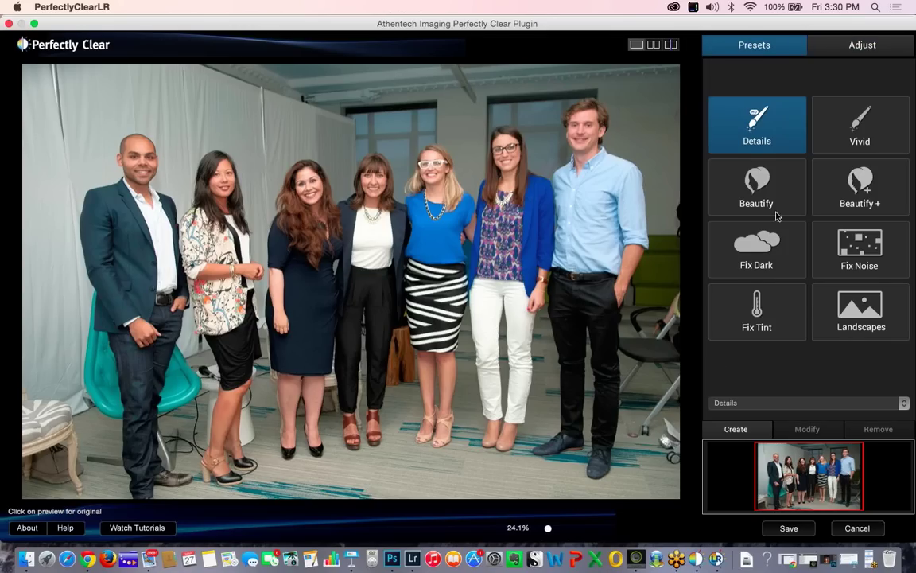
click(902, 403)
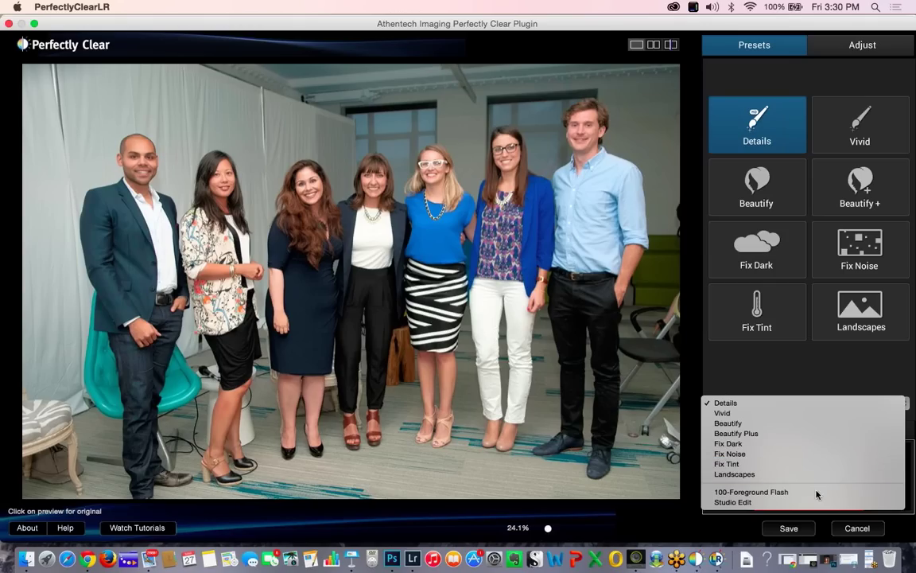
click(727, 402)
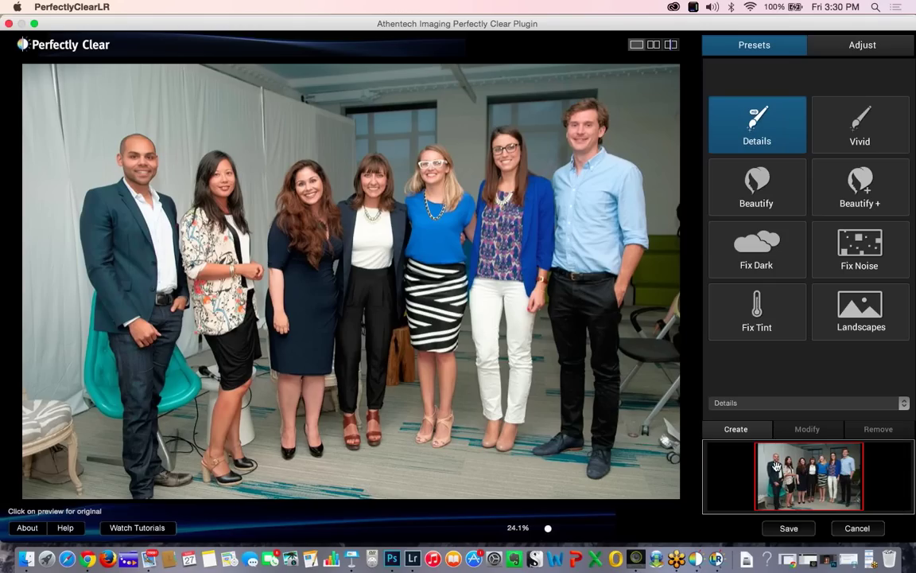
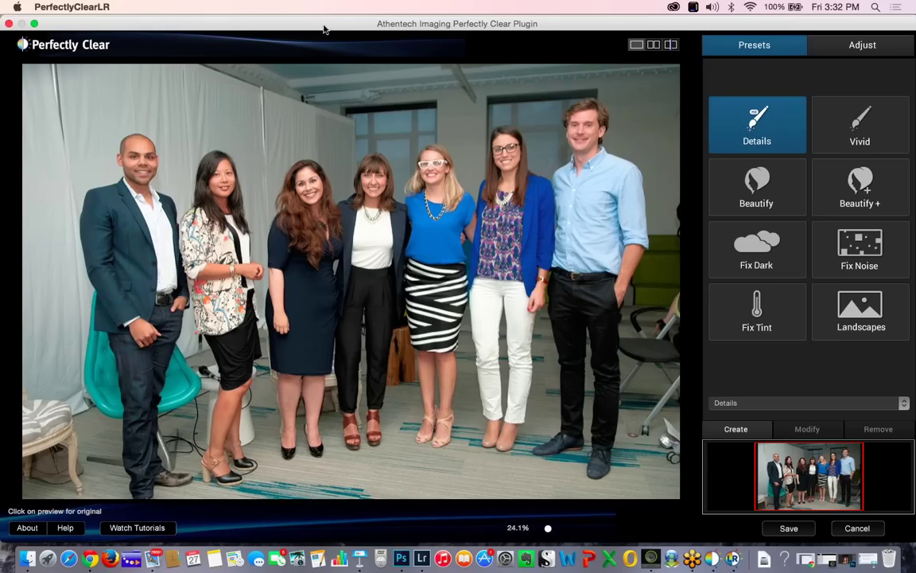
Shrink the Perfectly Clear window to check Lightroom behind, then maximize it again
double_click(319, 24)
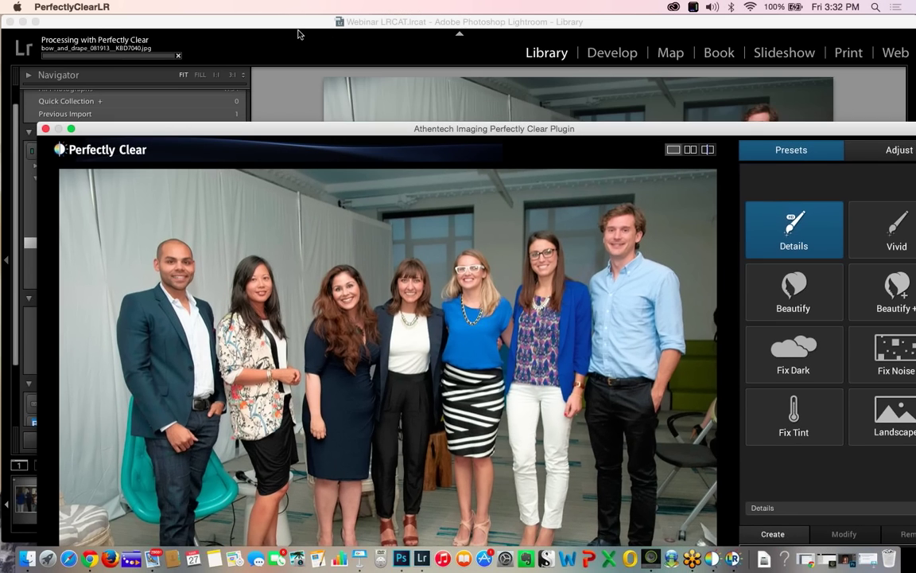
double_click(317, 129)
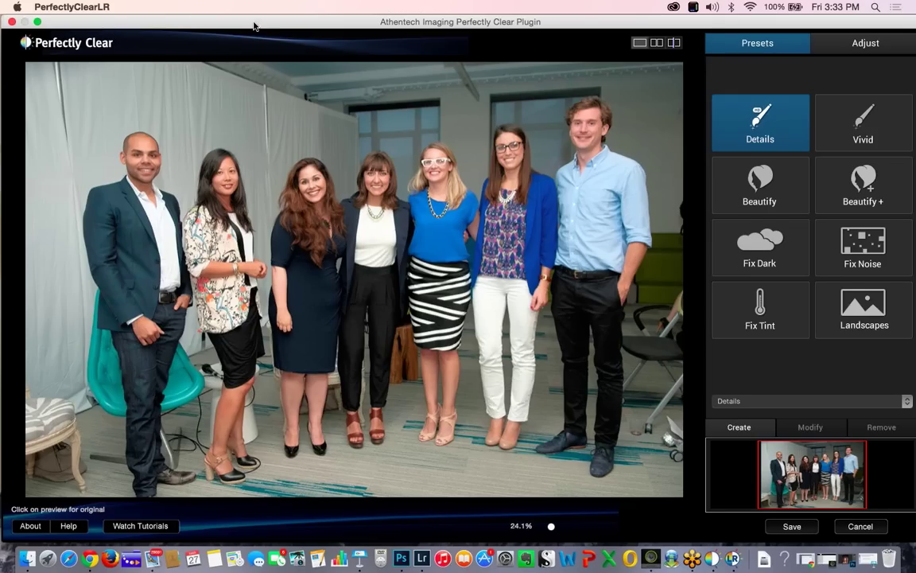
drag(253, 25, 250, 24)
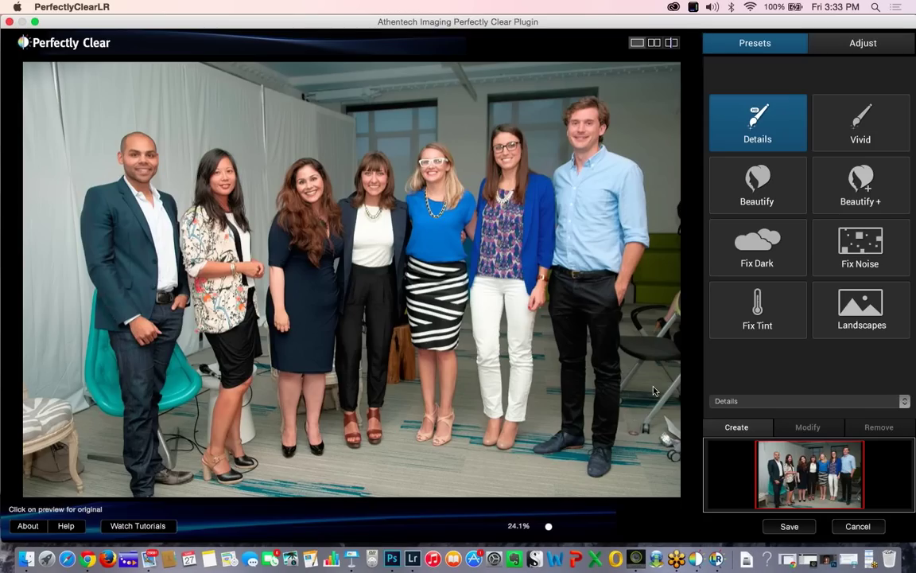
Apply Fix Tint and compare it to the original in split view, divider near the left edge
click(739, 294)
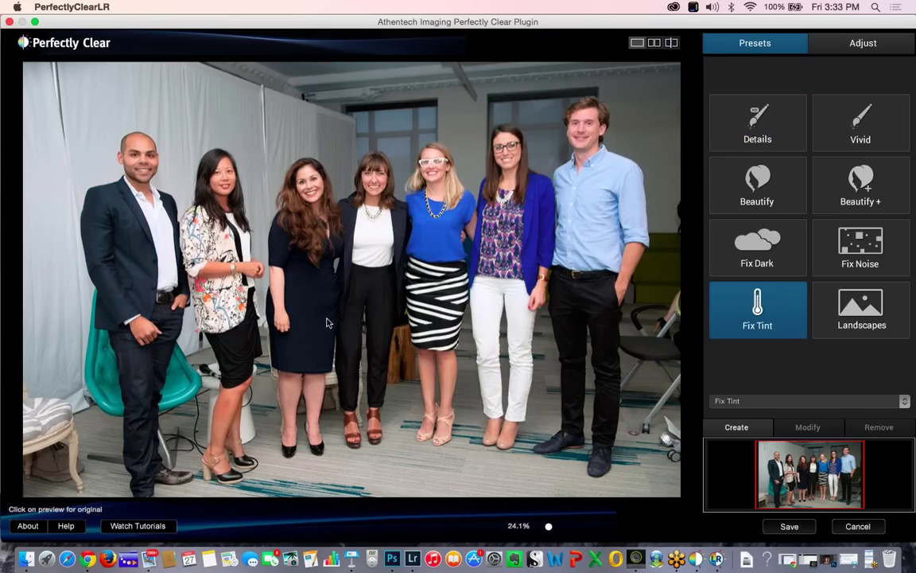
click(672, 42)
drag(351, 211, 39, 204)
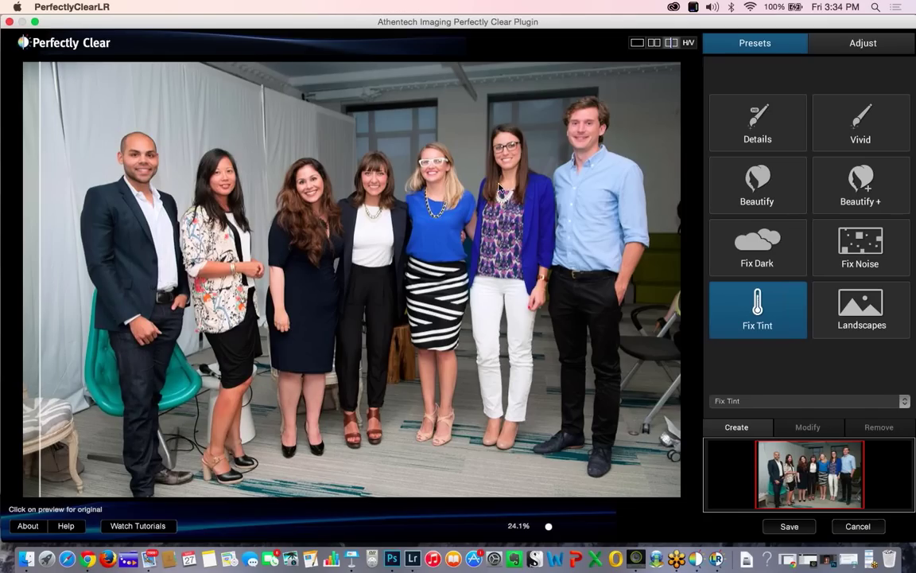
Save the correction to Lightroom and select both photos in the Event Edit Difference collection
click(860, 526)
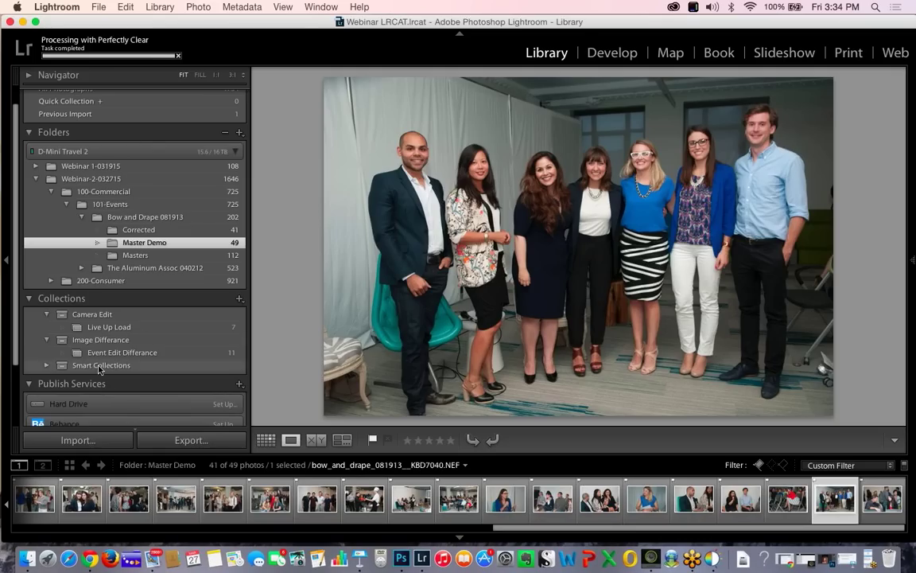
click(106, 354)
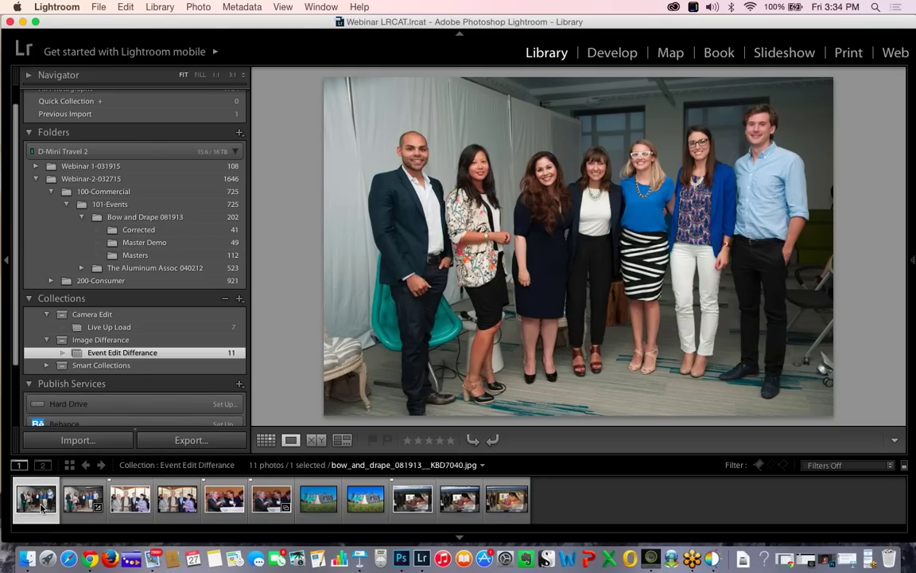
click(77, 505)
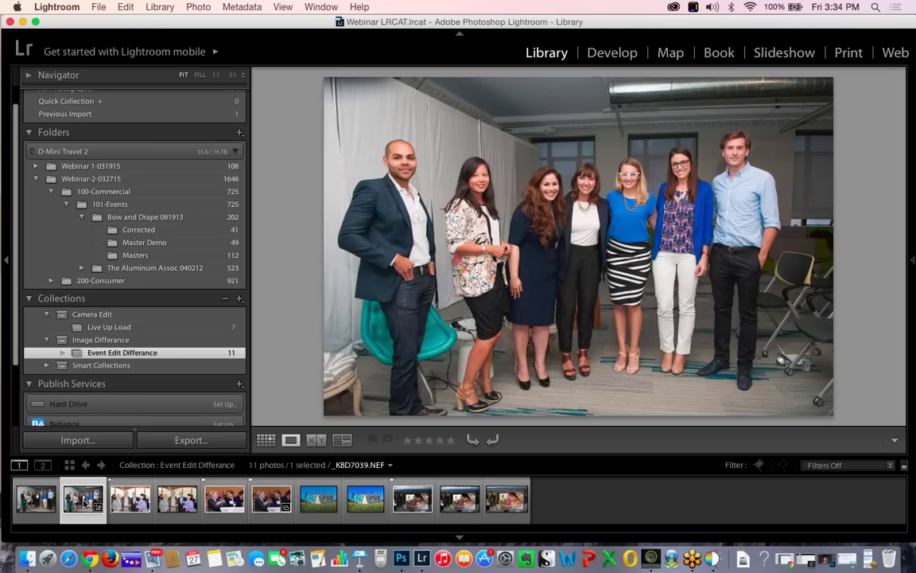
click(36, 508)
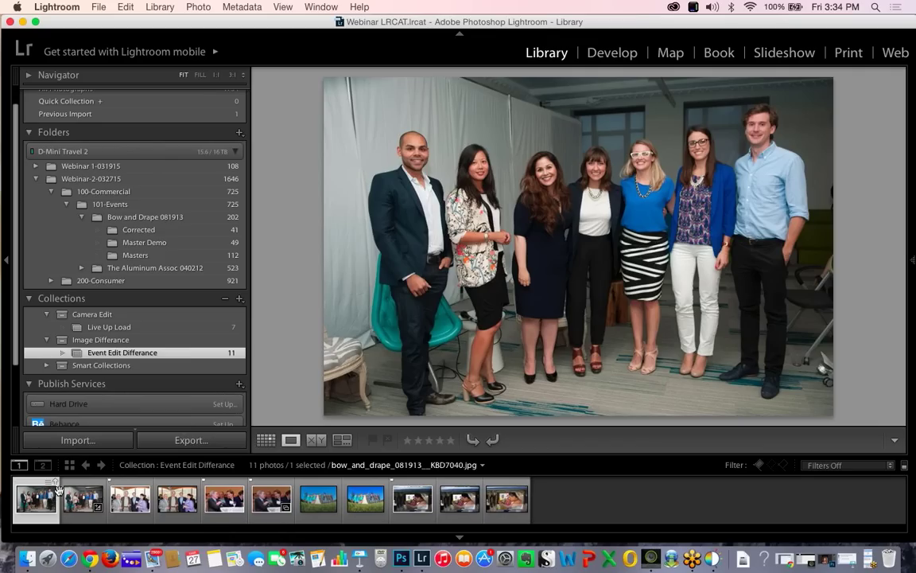
click(79, 501)
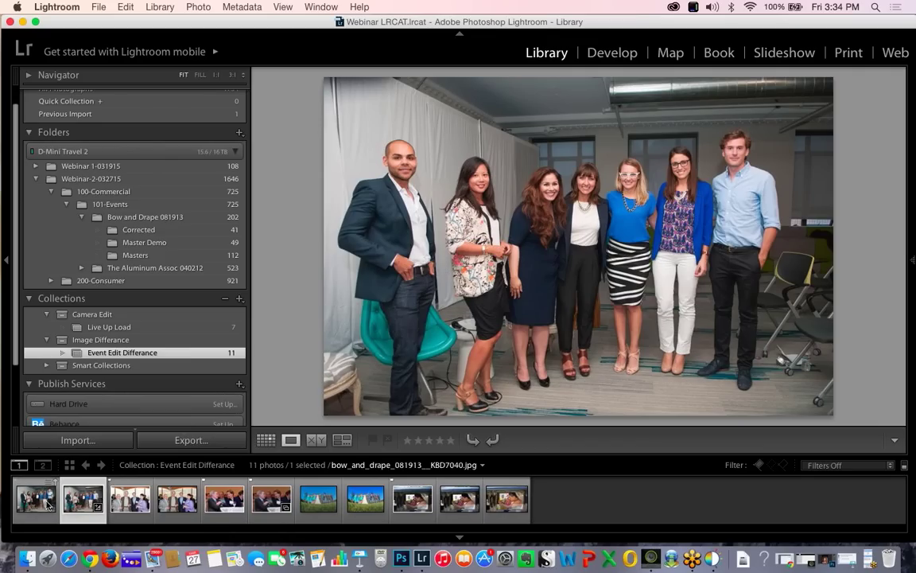
super+click(40, 503)
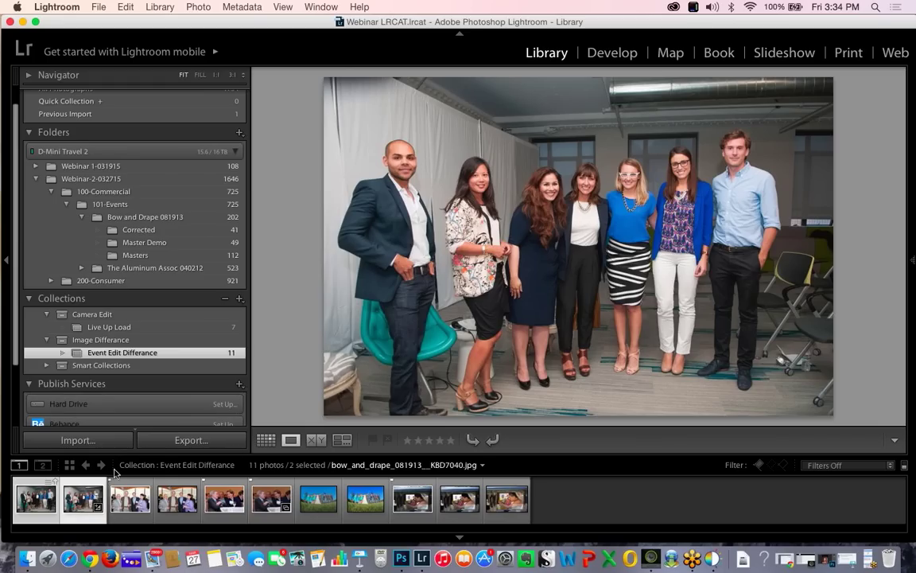
Show both photos in Survey view with the left panel hidden, corrected photo active
key(n)
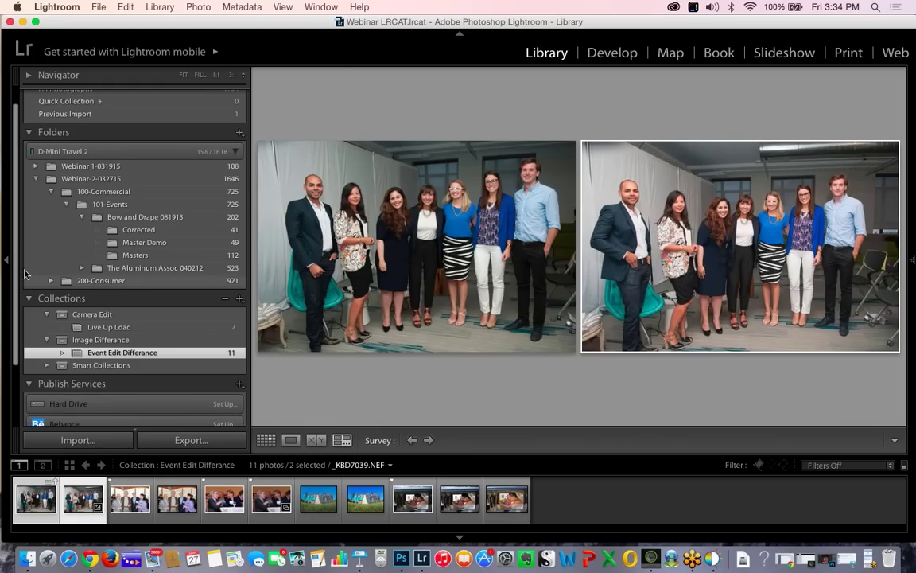
click(8, 239)
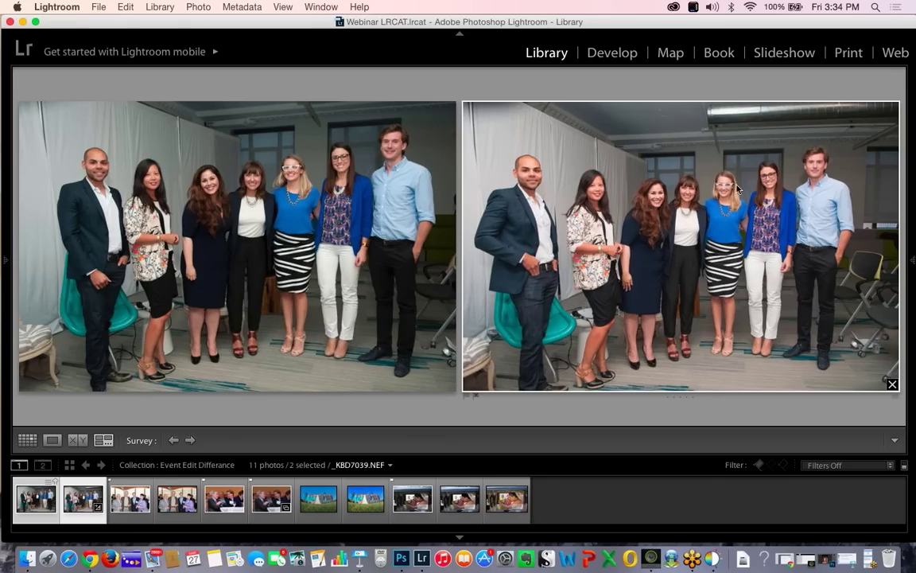
click(357, 326)
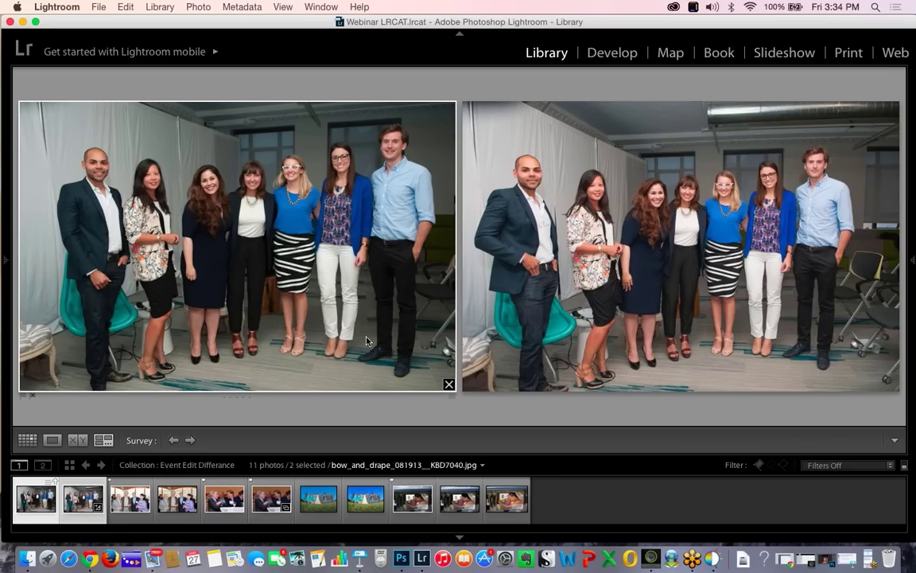
click(574, 273)
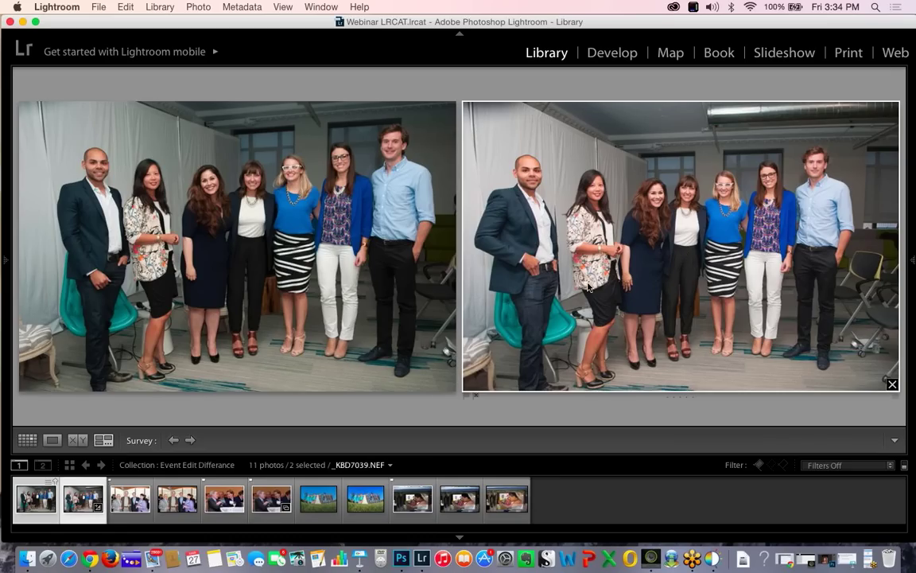
click(270, 310)
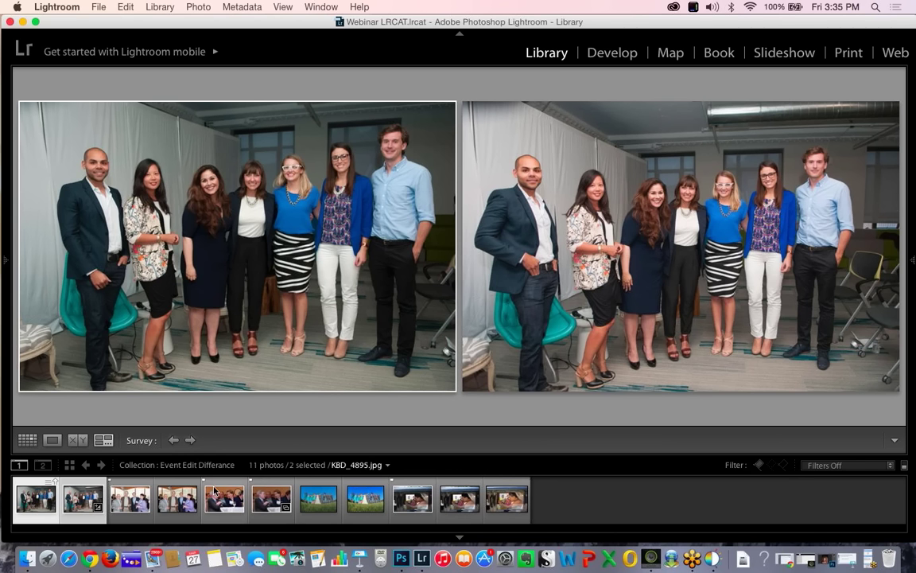
Check the Finder window via Mission Control, then return to Lightroom's wine-glass group photo
key(ctrl+Up)
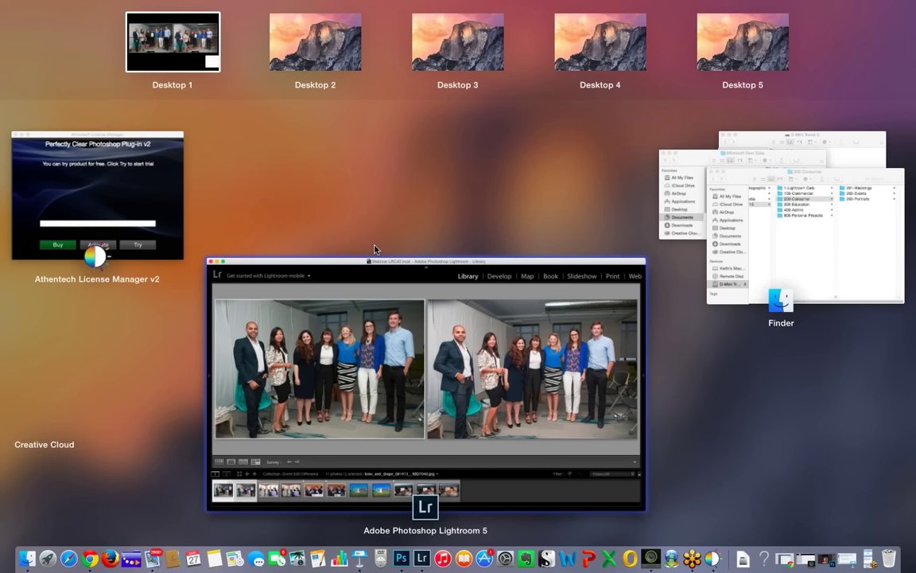
key(ctrl+Up)
key(ctrl+Up)
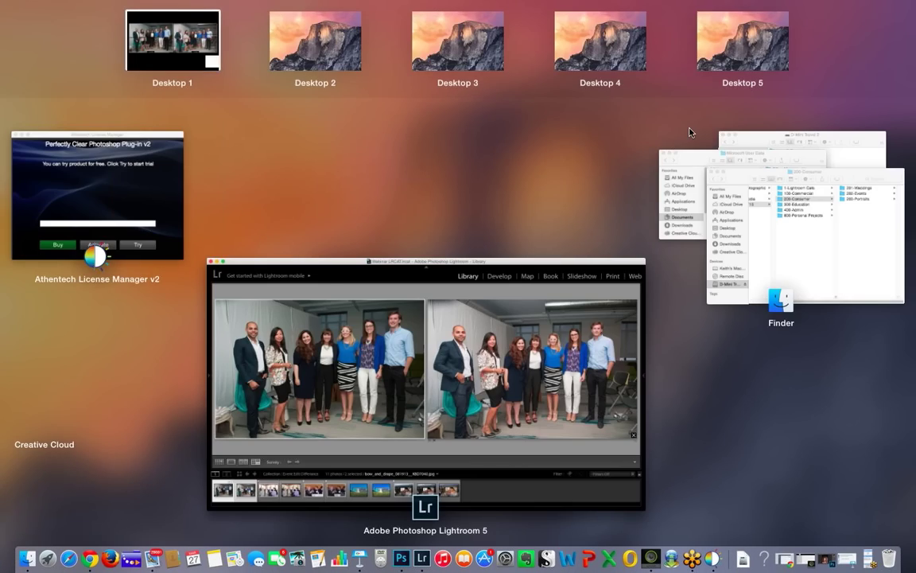
click(720, 168)
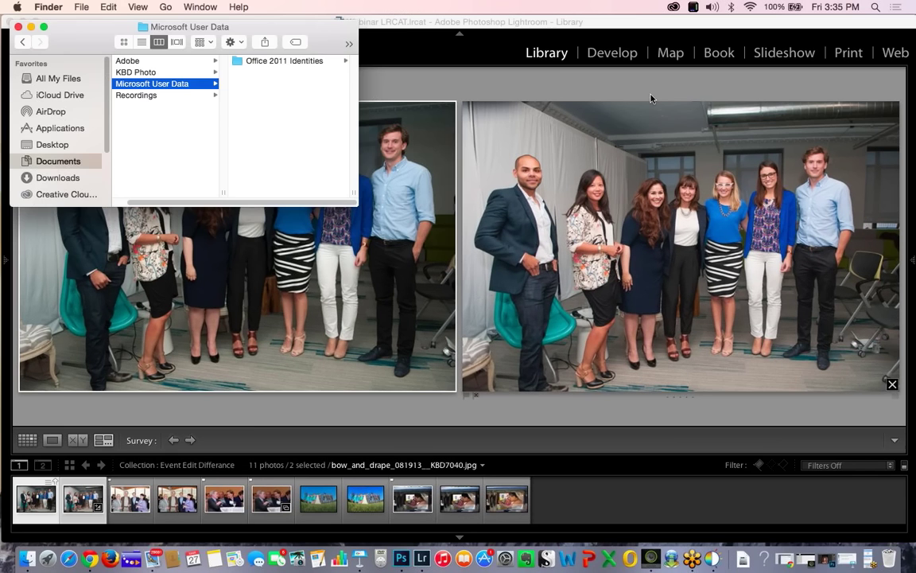
click(410, 36)
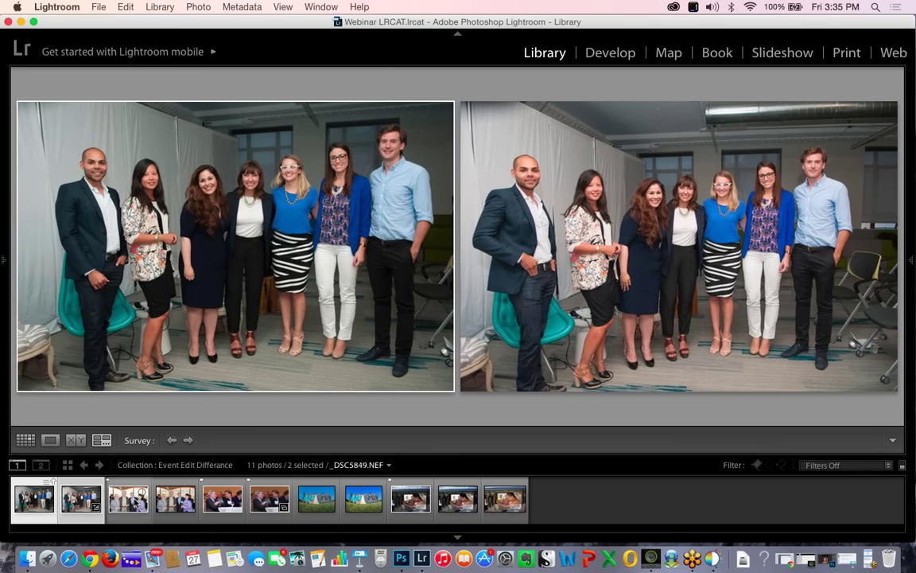
click(128, 497)
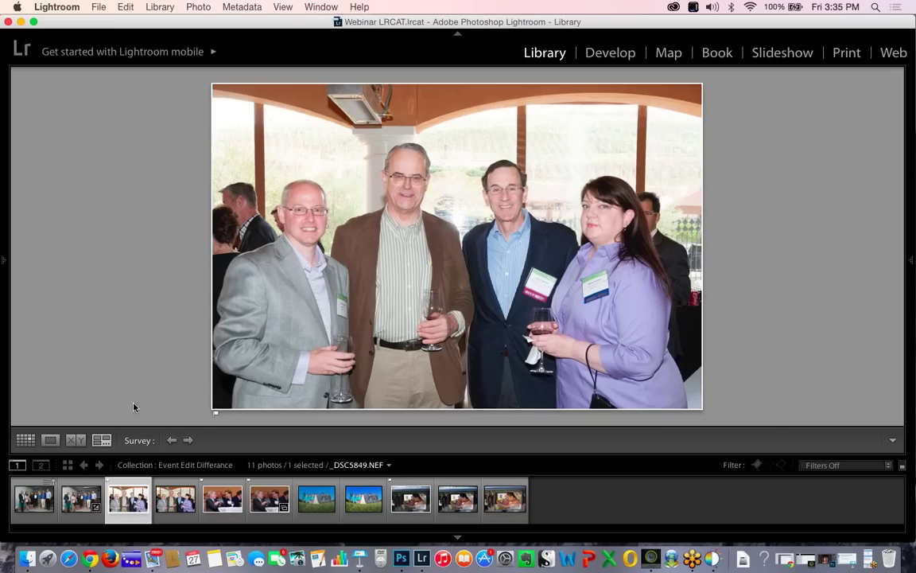
Open _DSC5849.jpg, the JPEG of the wine-glass photo, in the Develop module with the right panel shown
click(180, 504)
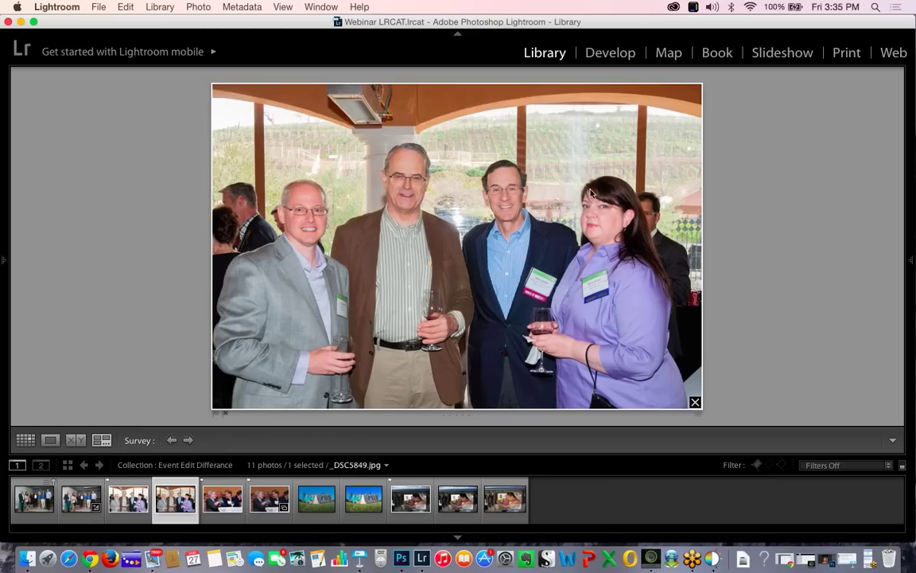
click(913, 259)
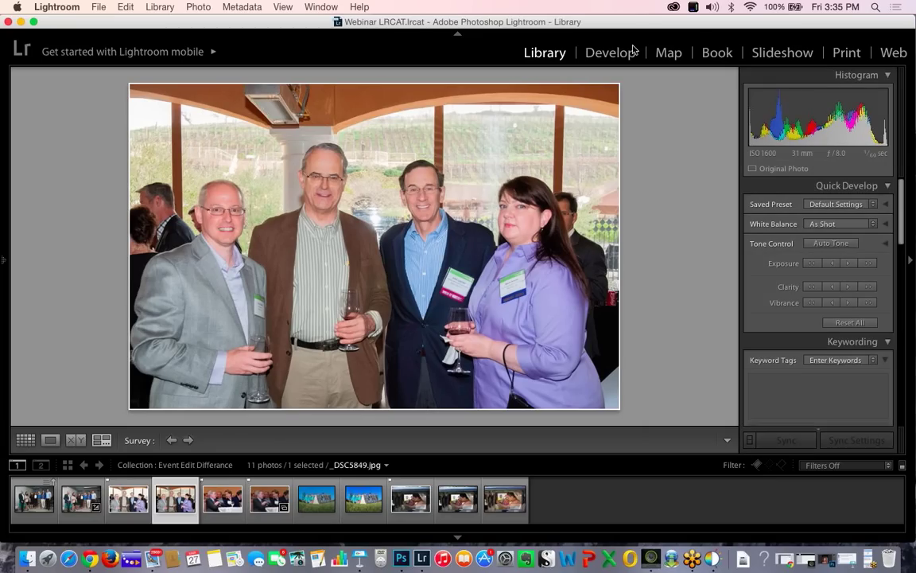
click(634, 50)
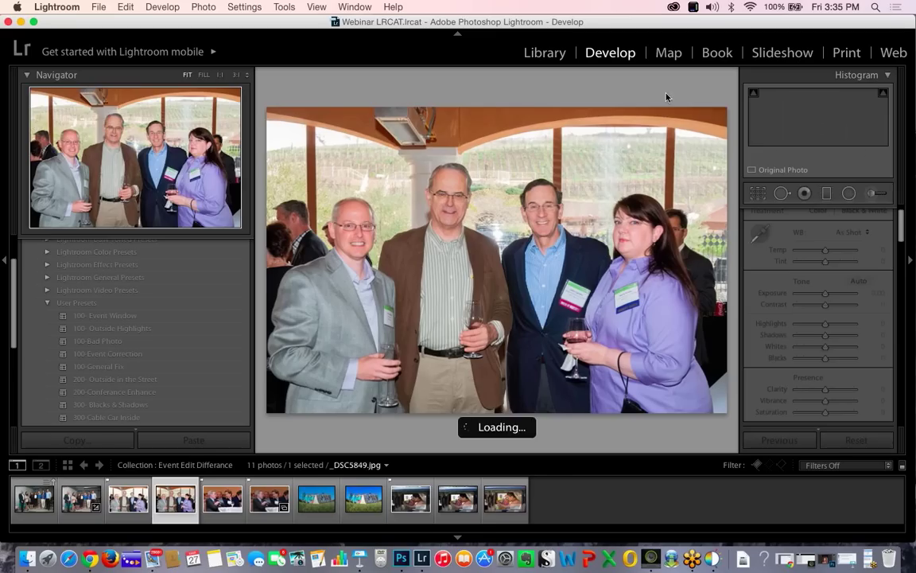
On _DSC5849.NEF set Highlights −100 and Whites −73, then return to the JPEG version
click(128, 499)
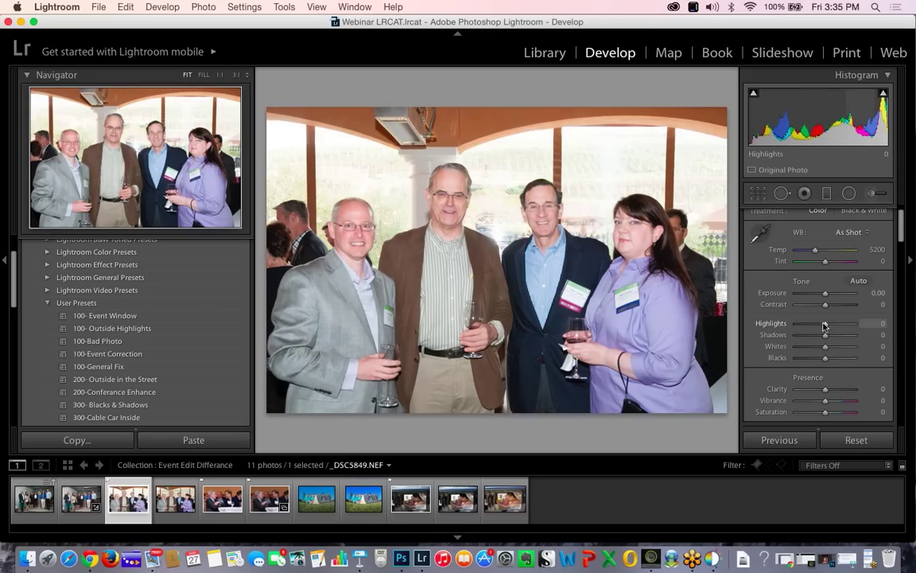
drag(824, 323, 794, 348)
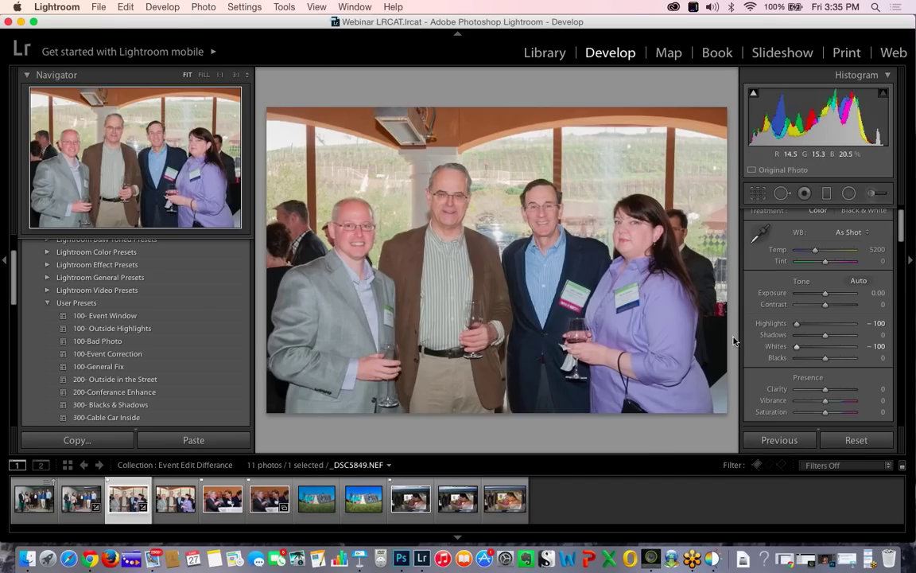
drag(805, 352, 811, 348)
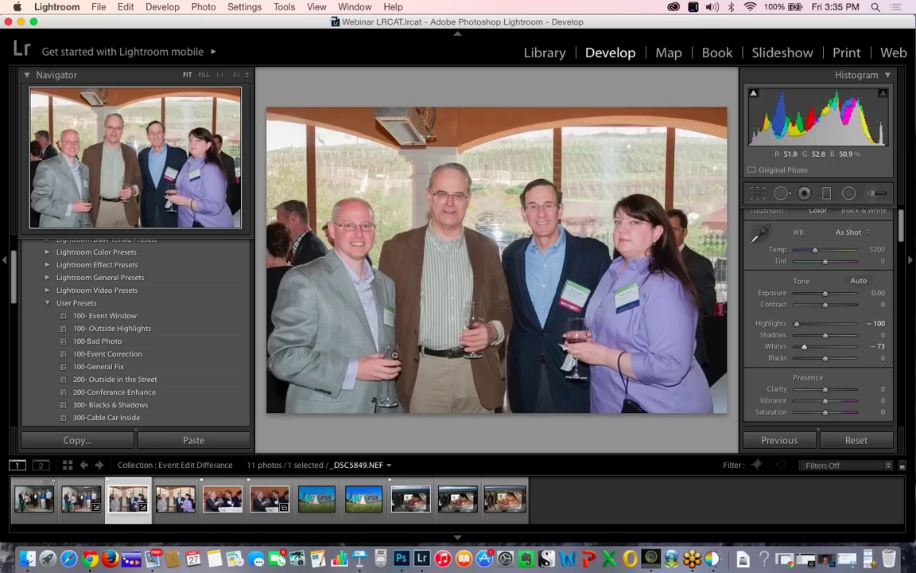
click(166, 495)
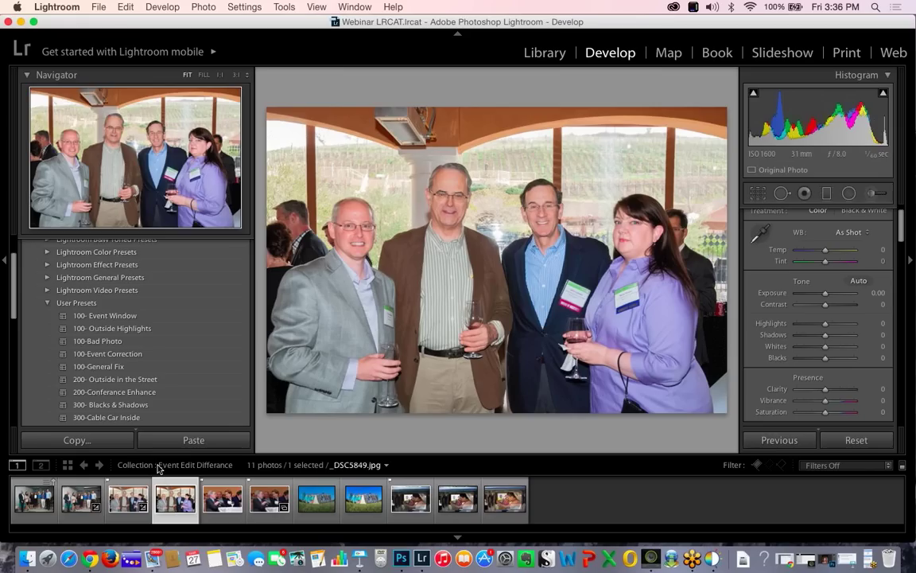
Apply the 100- Event Window preset, then set white balance from a neutral spot on the other version
click(94, 318)
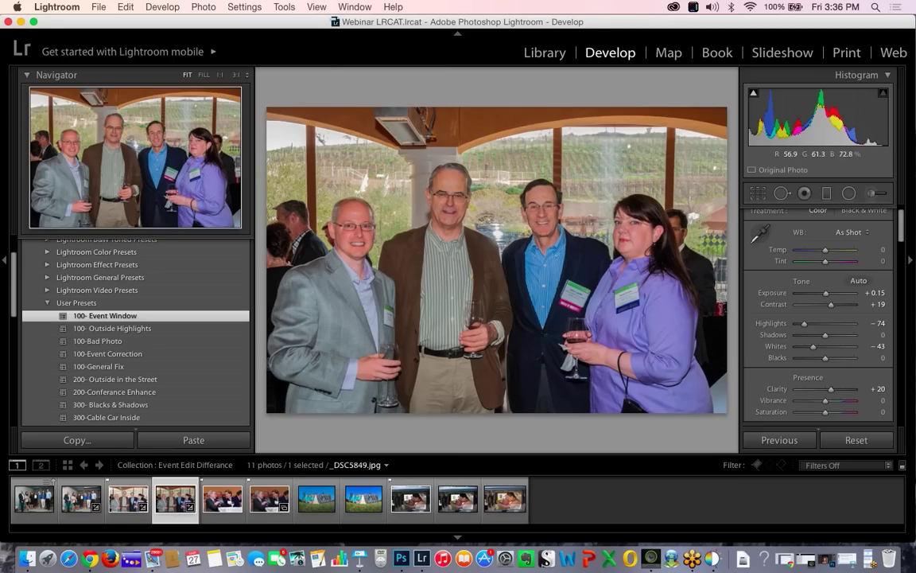
click(128, 498)
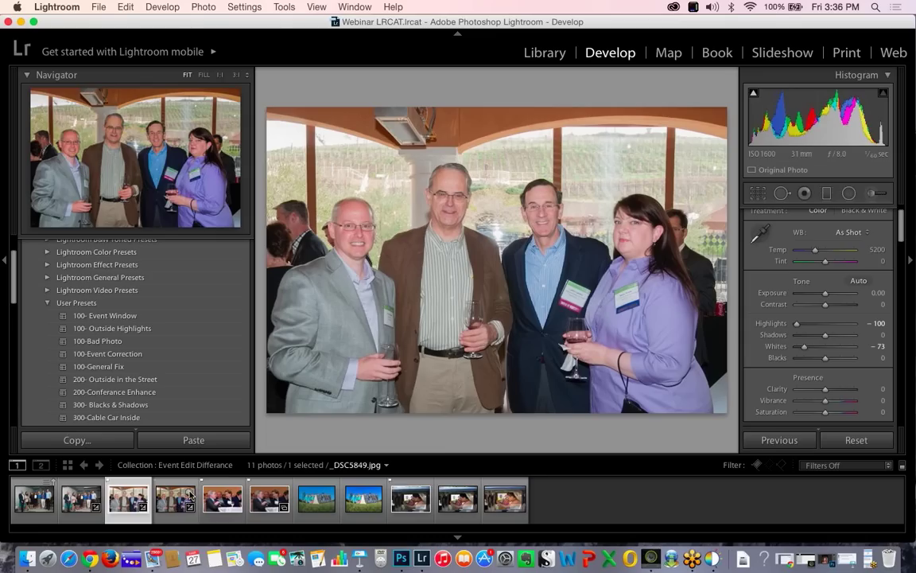
key(w)
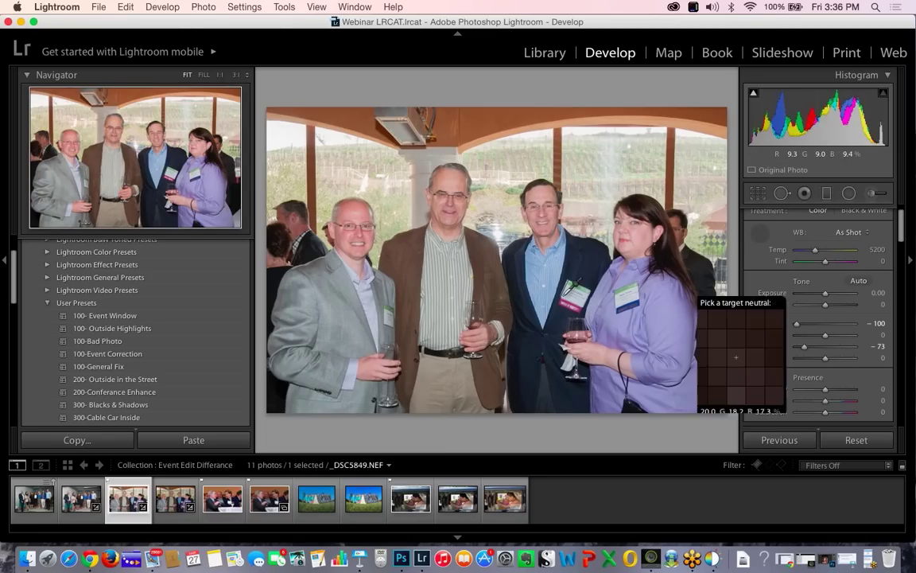
click(306, 278)
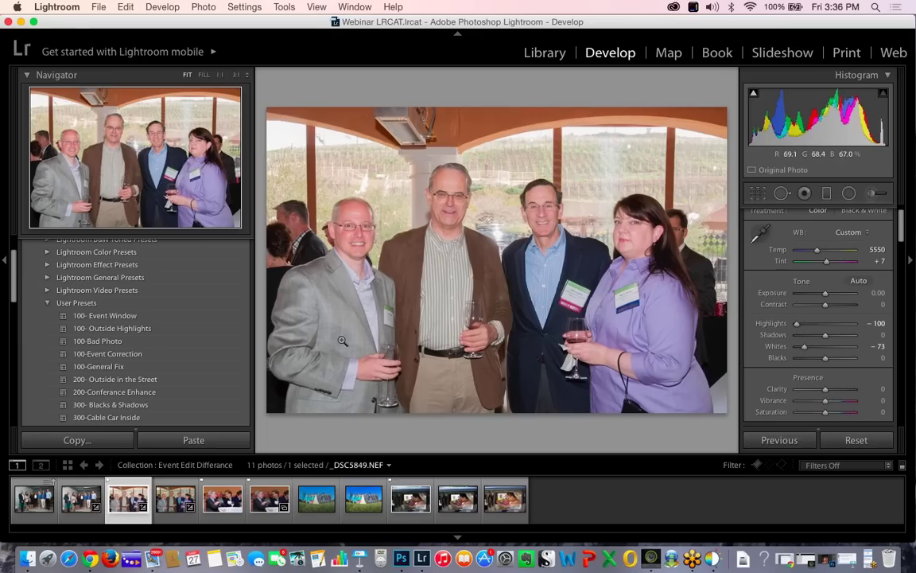
Apply 100- Event Window to the raw photo, then reset the JPEG and reapply the preset
click(156, 509)
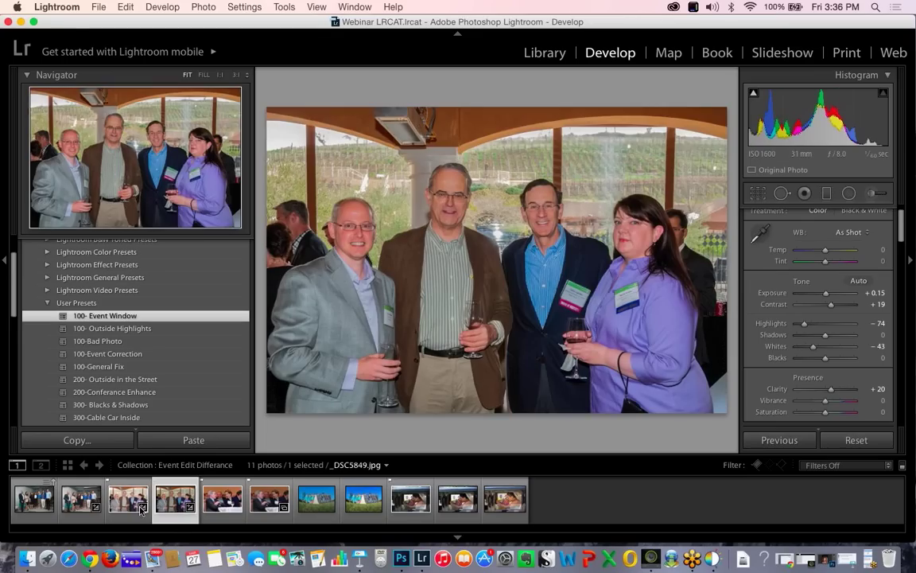
click(148, 509)
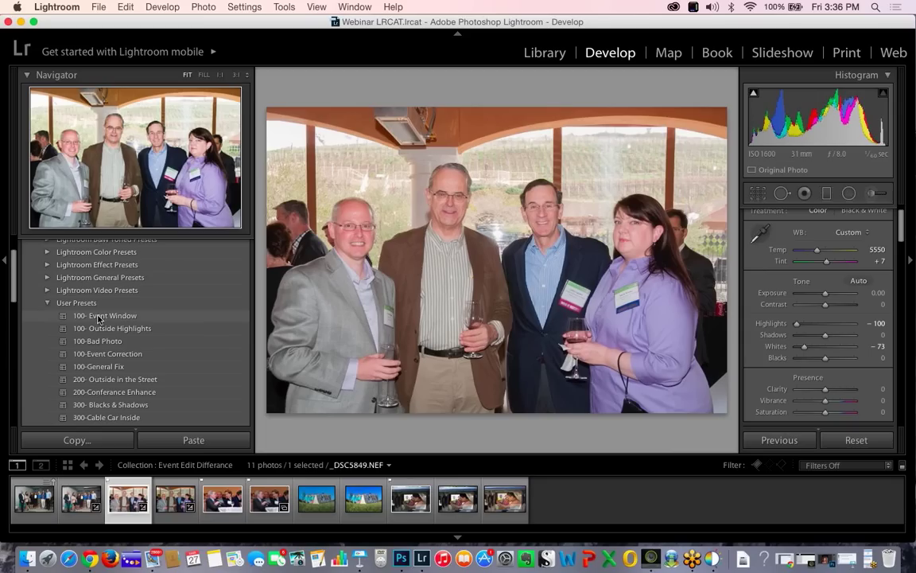
click(107, 317)
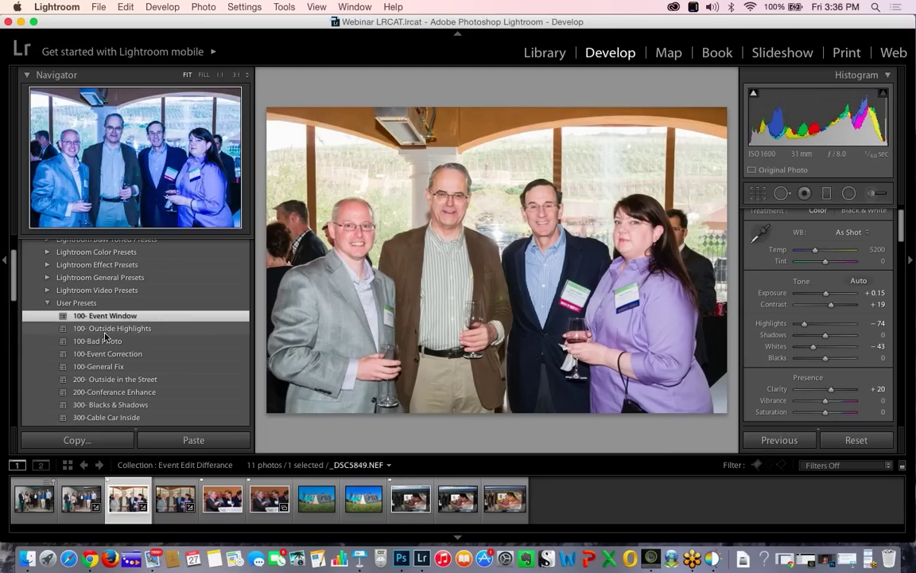
click(159, 501)
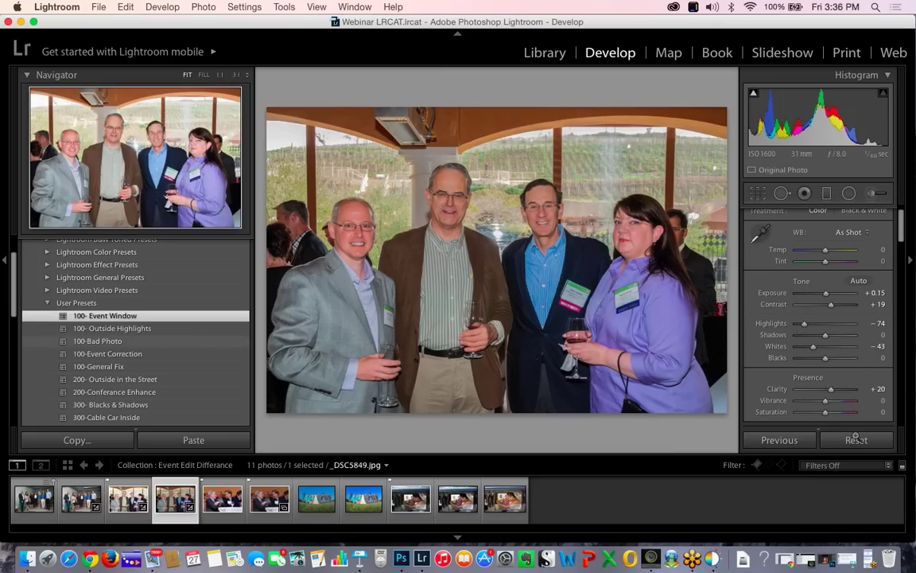
click(856, 440)
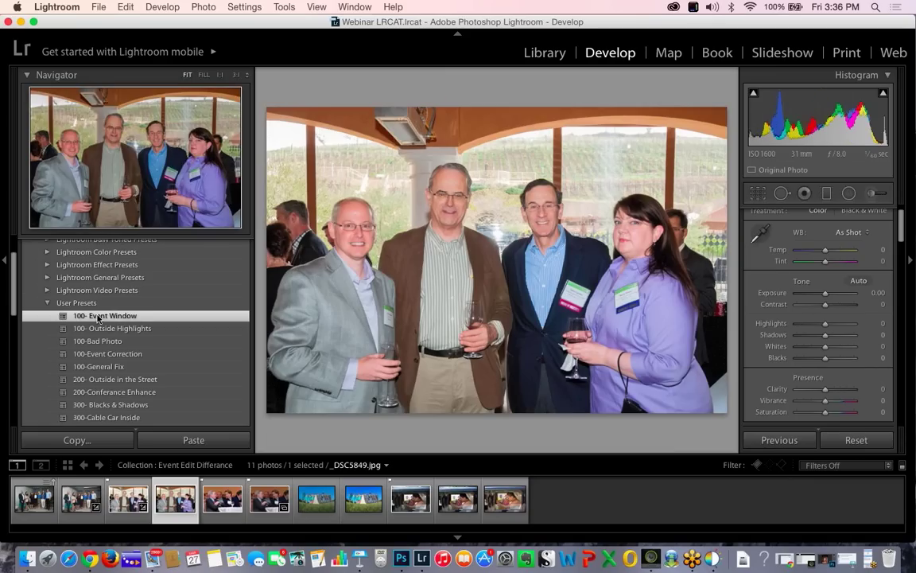
click(103, 316)
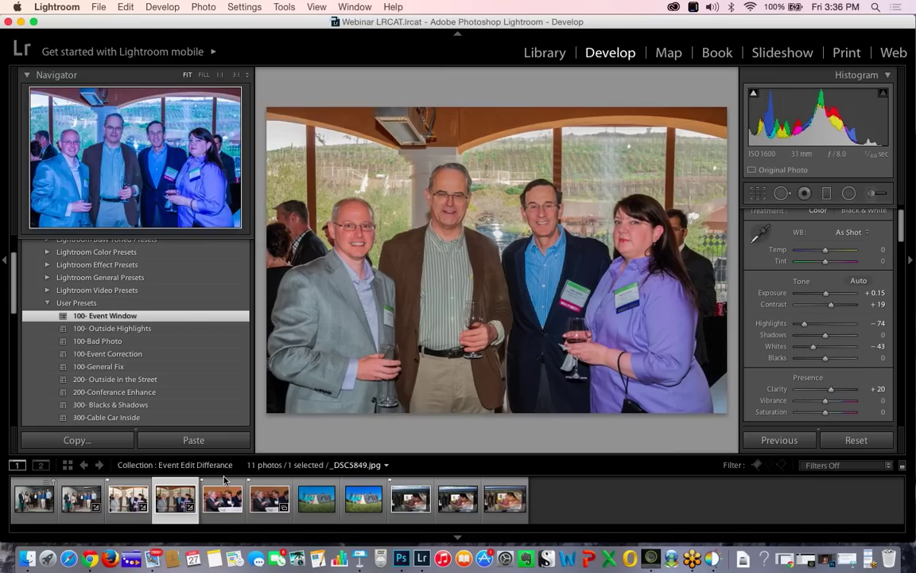
Reselect the raw _DSC5849.NEF group photo in the filmstrip
click(128, 501)
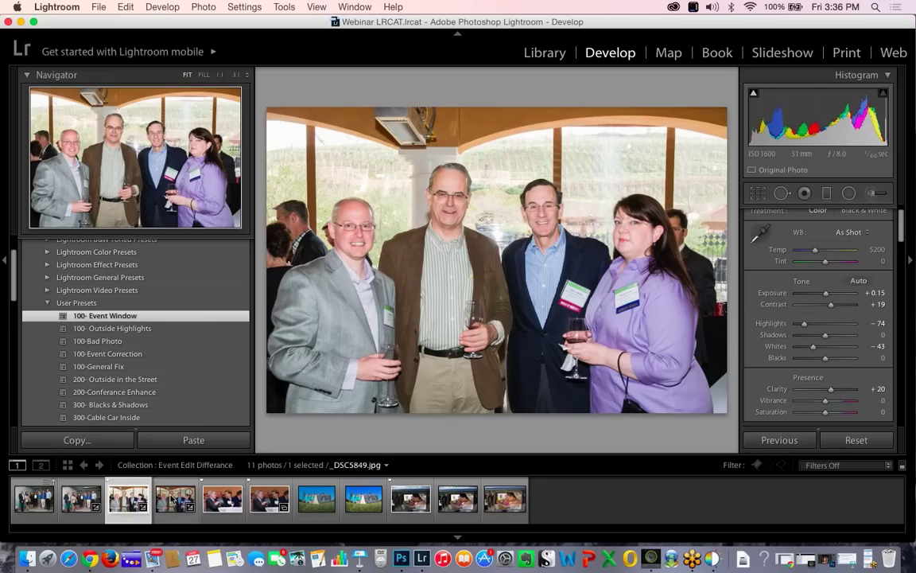
click(556, 501)
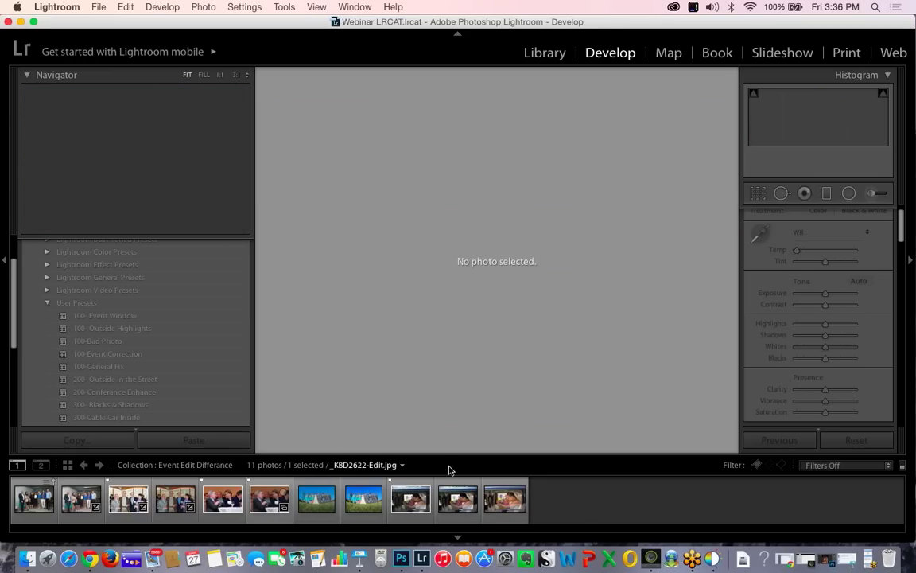
click(128, 500)
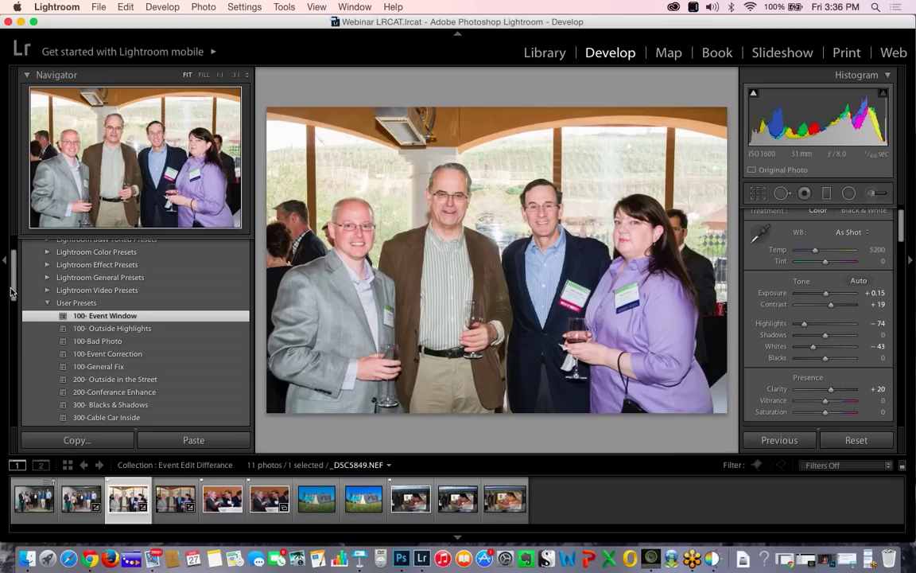
drag(11, 294, 11, 275)
In Library, expand The Aluminum Assoc 040212 > Day One in the Folders panel
key(e)
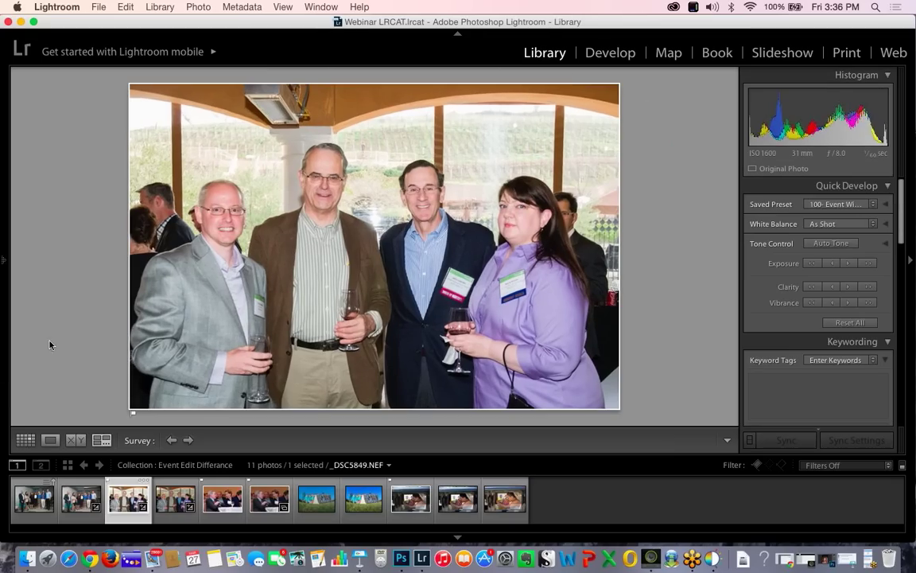
click(6, 233)
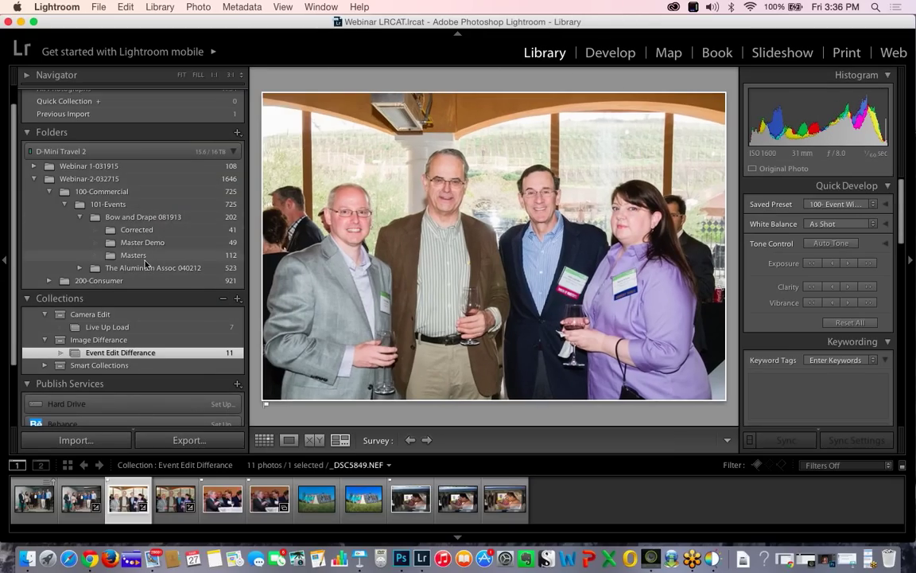
click(80, 218)
click(79, 229)
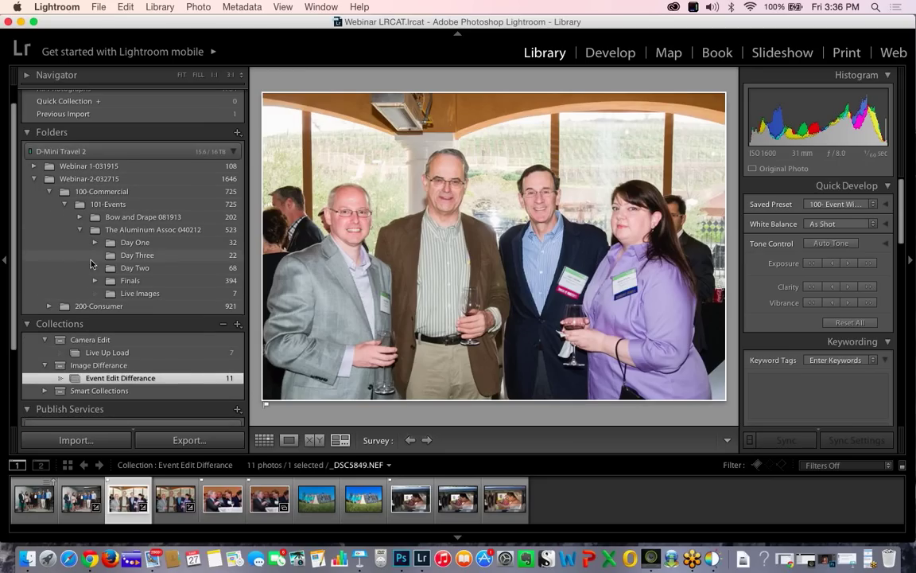
click(94, 243)
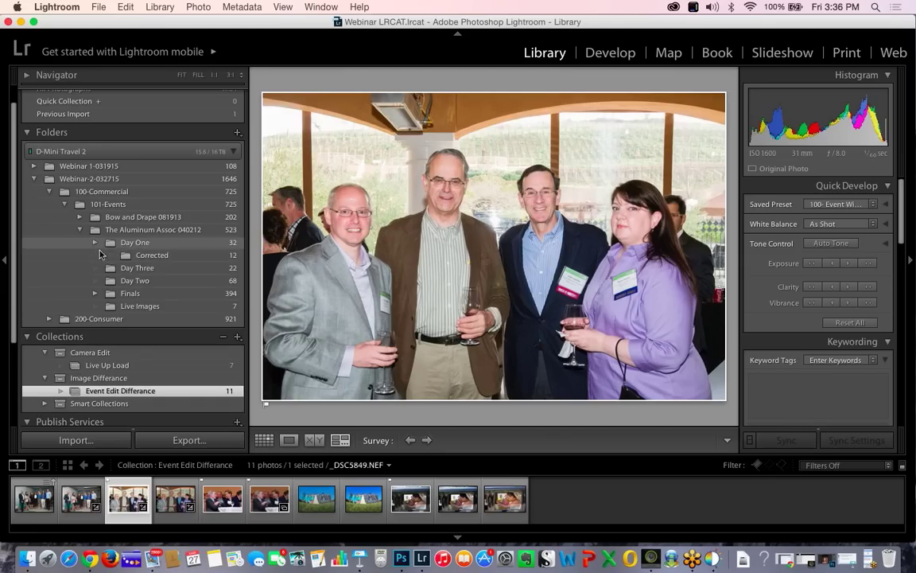
click(142, 256)
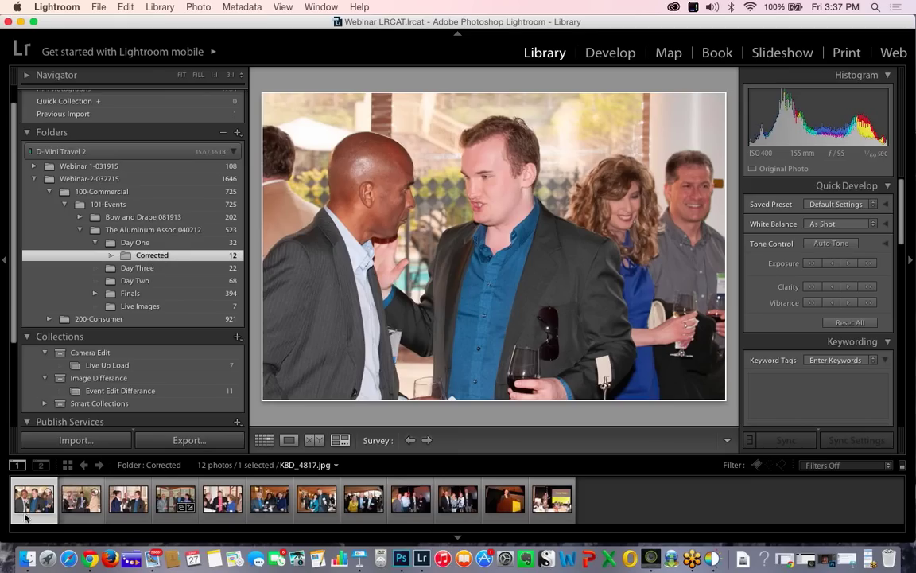
Show Day One's 32 photos, filter them to 12, and select the wine-glass group photo
click(140, 244)
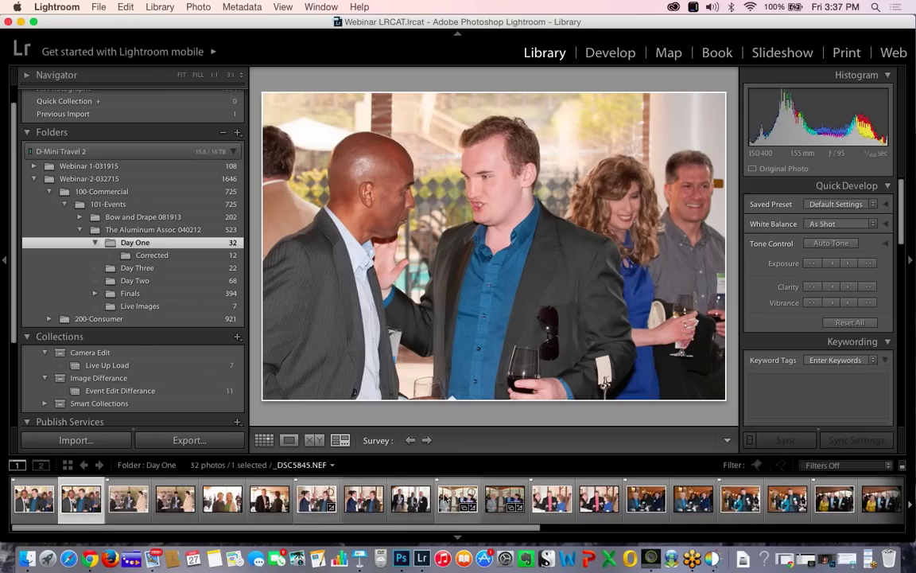
click(758, 466)
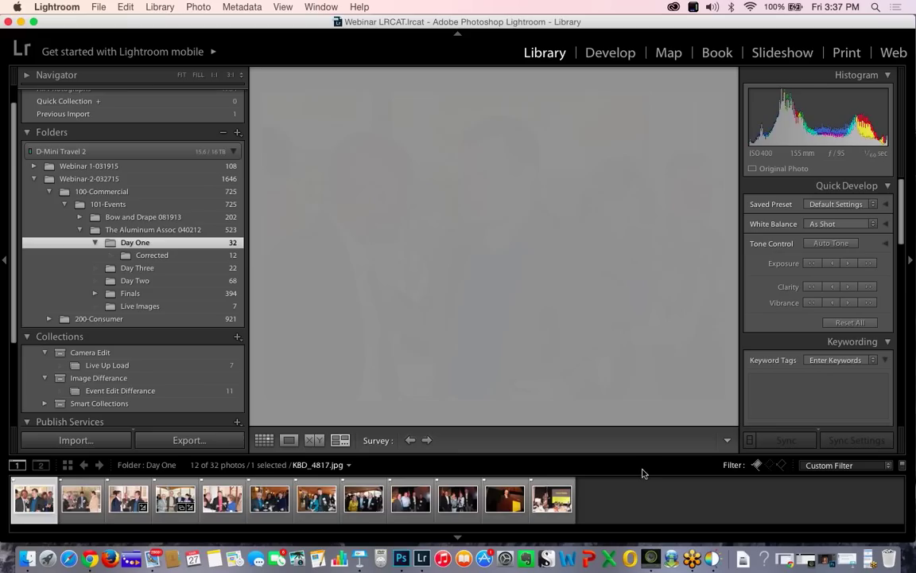
click(177, 513)
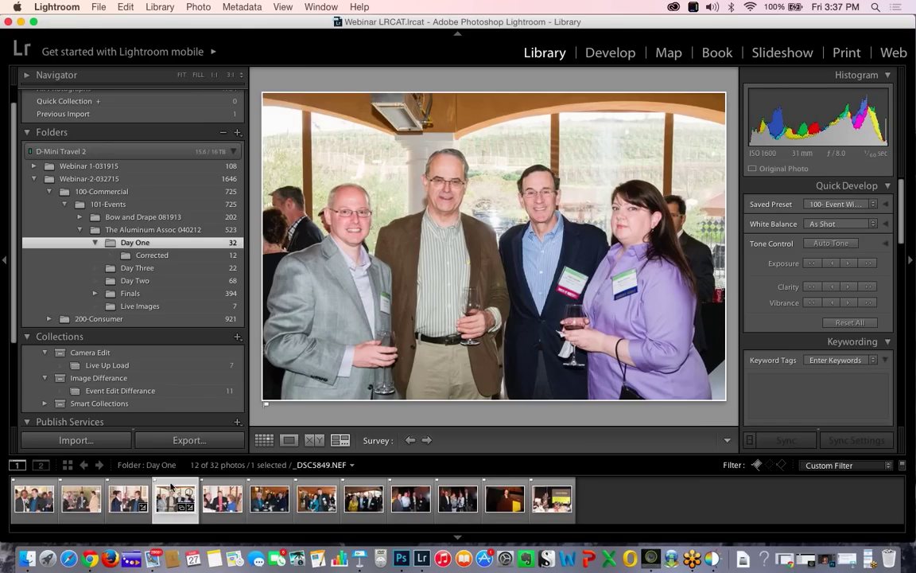
Export the group photo through Athentech Perfectly Clear v2 to the Day One/Corrected folder
click(184, 440)
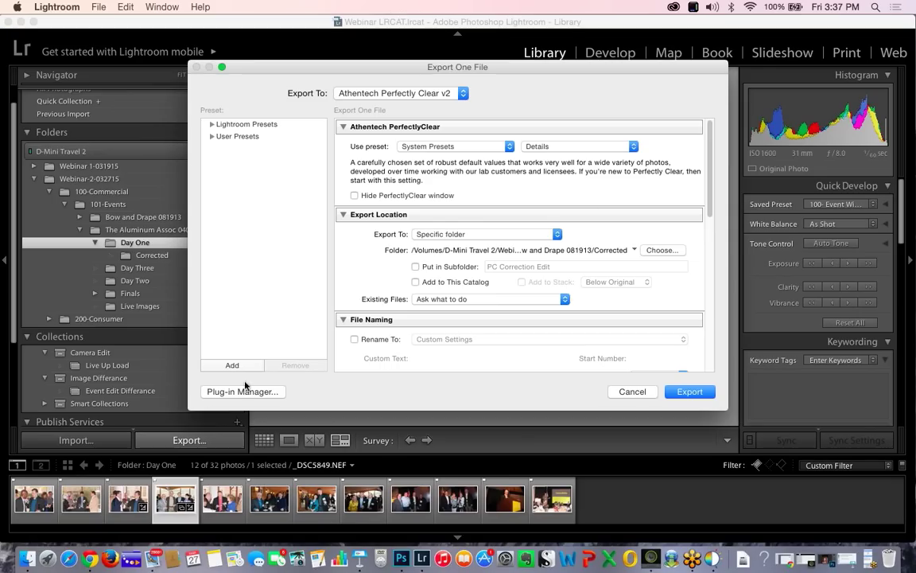
click(647, 250)
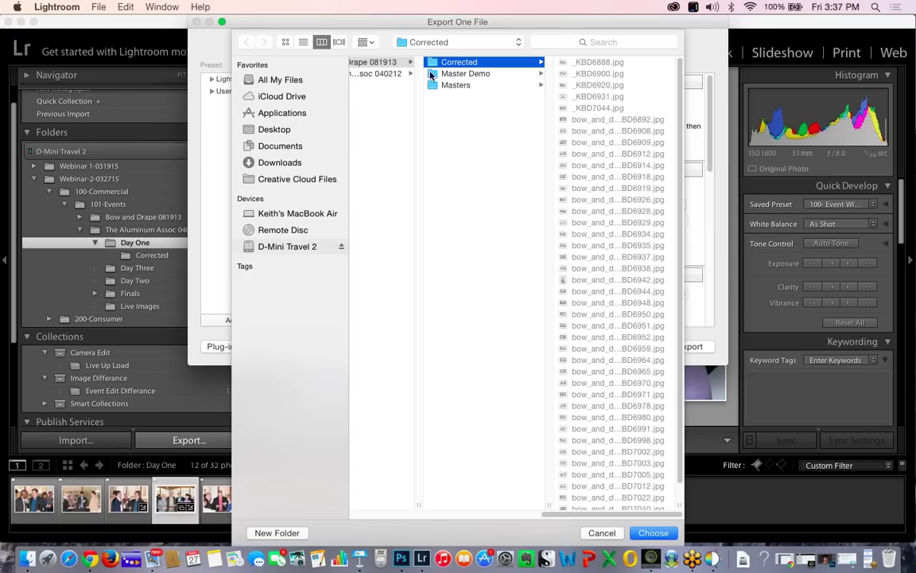
scroll(578, 514, left, 10)
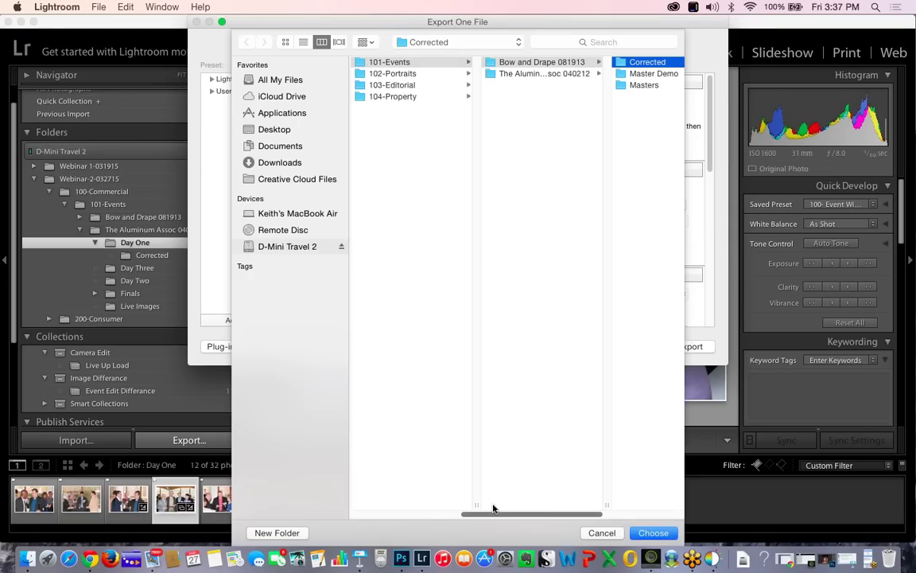
click(562, 74)
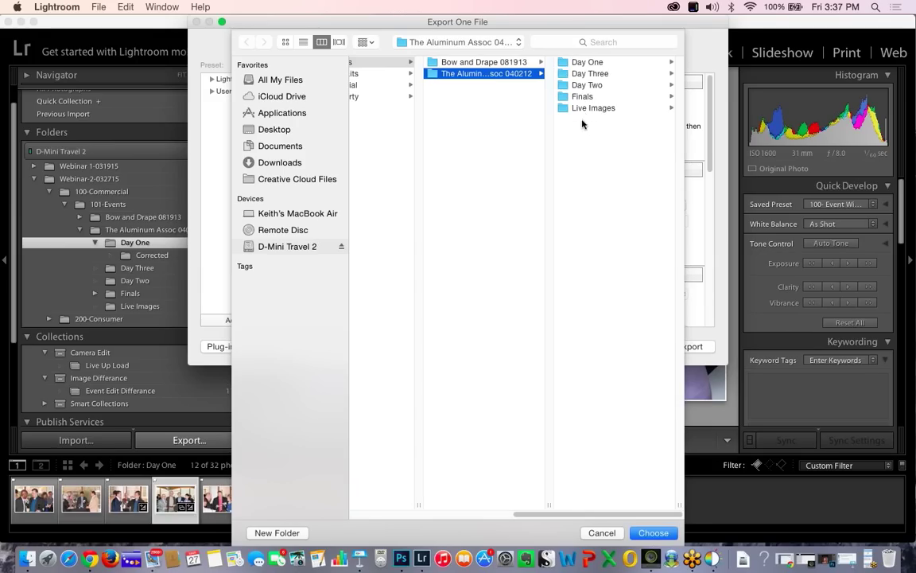
click(582, 63)
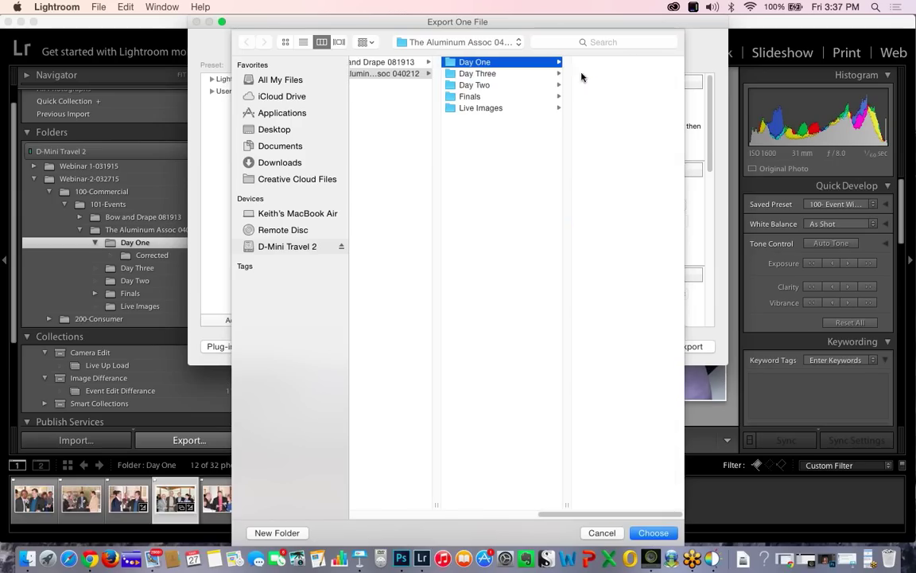
click(583, 224)
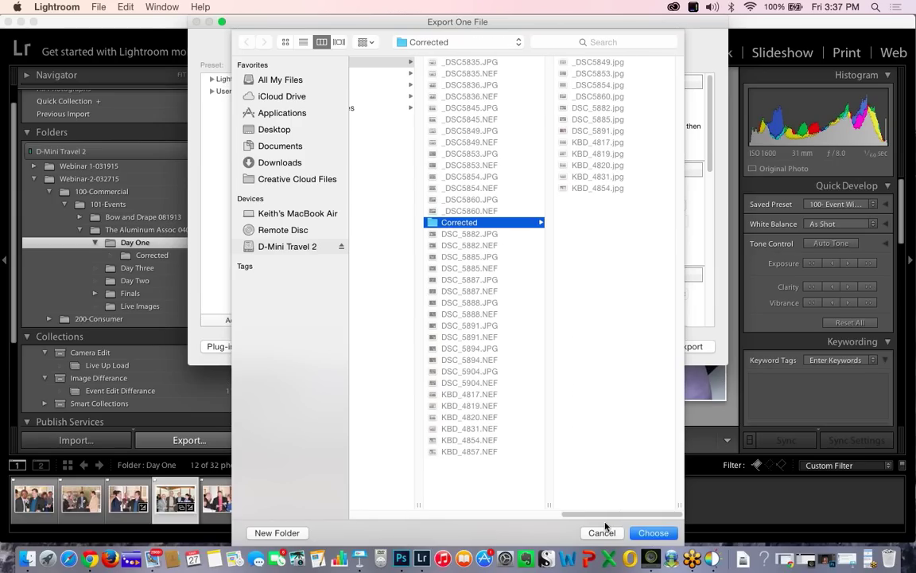
click(654, 533)
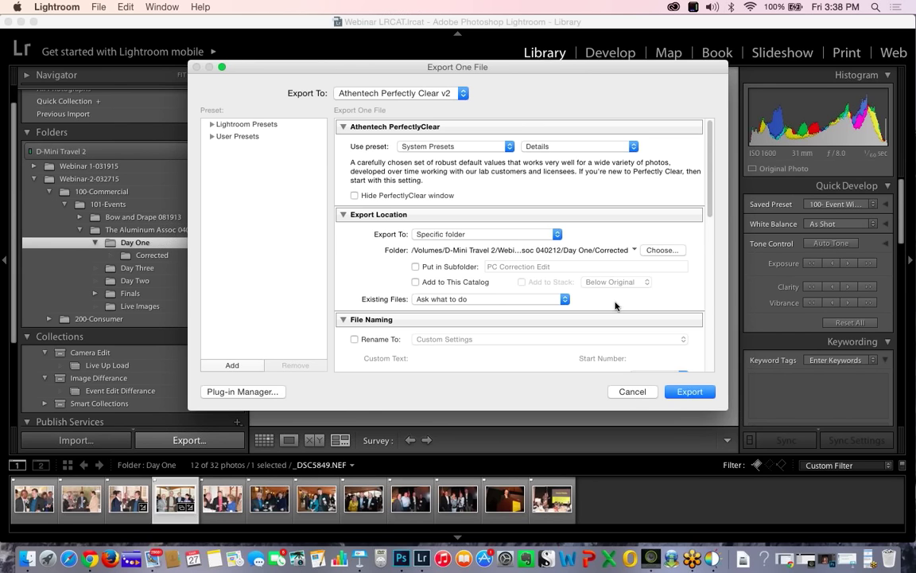
click(690, 390)
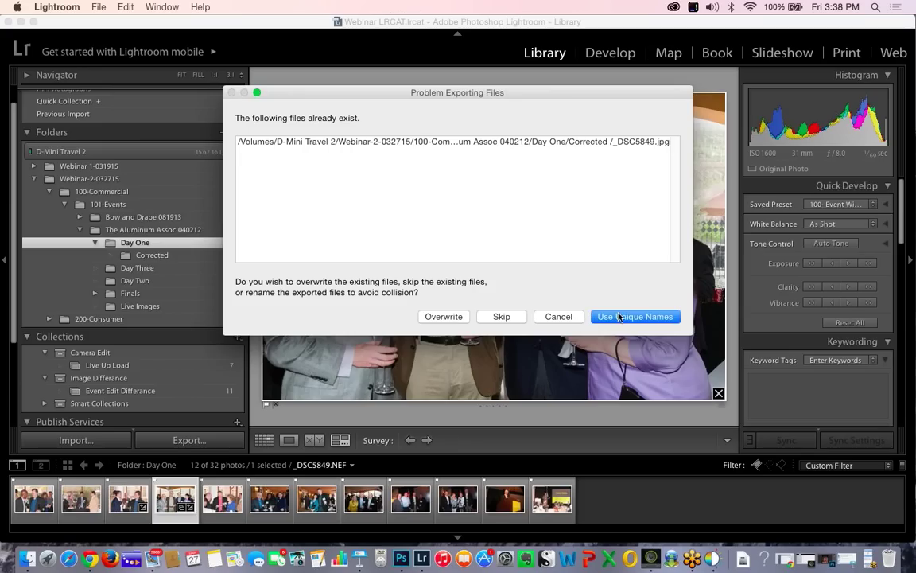
Overwrite the existing _DSC5849.jpg, then try Fix Tint and go back to the Details preset
click(444, 316)
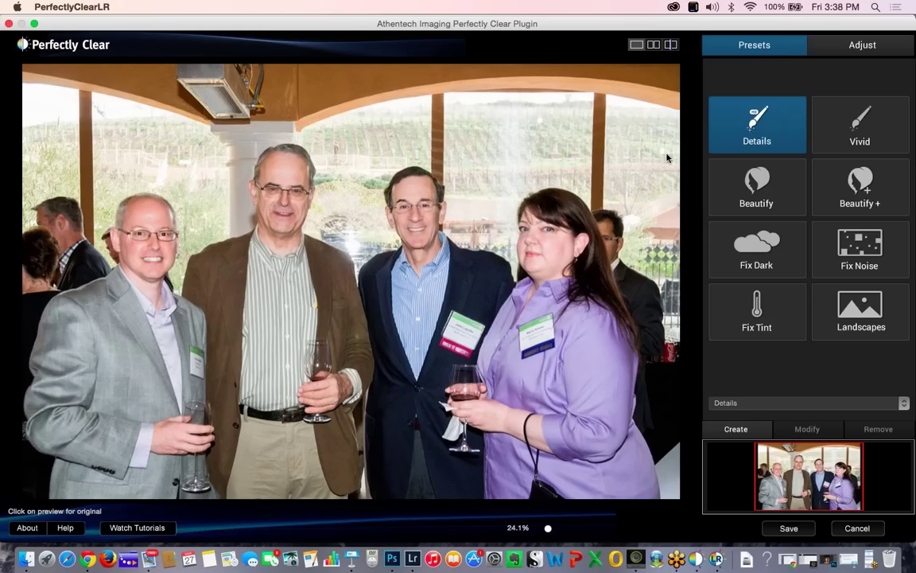
click(756, 309)
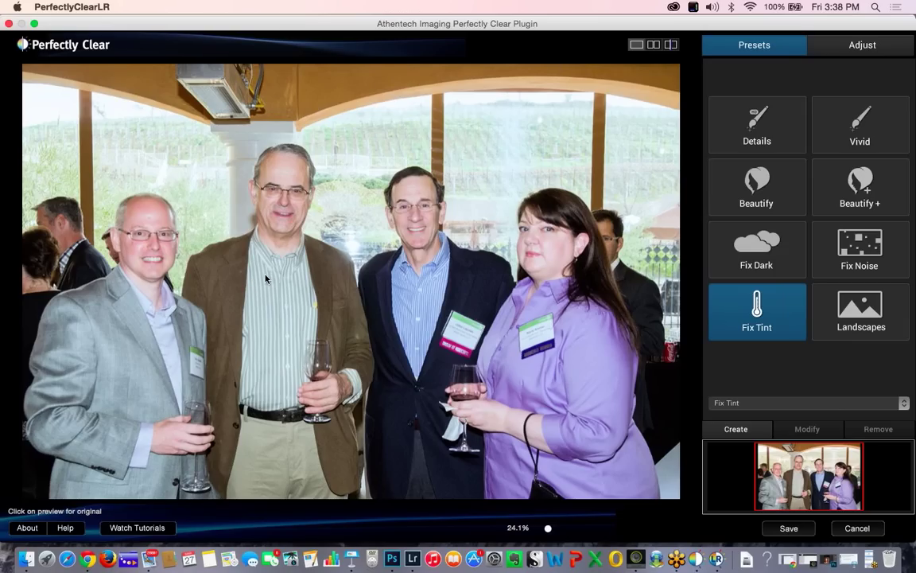
click(758, 132)
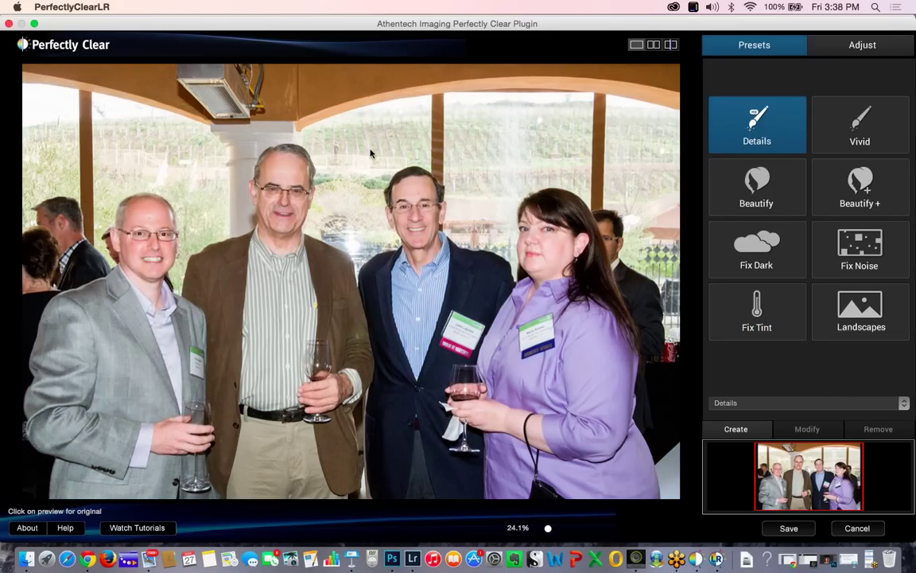
In split view, compare the Vivid, Beautify +, Fix Dark and Fix Noise presets against the original
click(671, 44)
drag(360, 213, 339, 177)
click(859, 132)
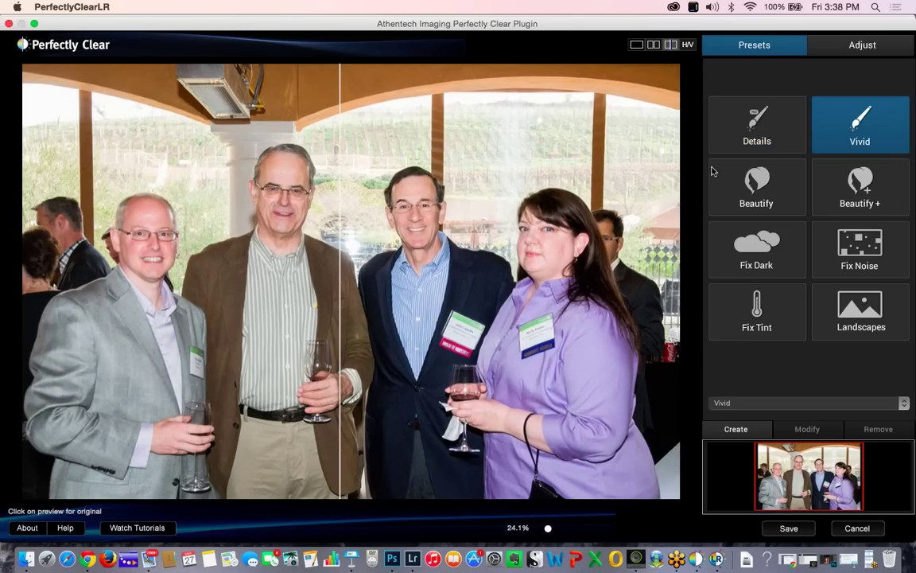
click(860, 186)
click(760, 238)
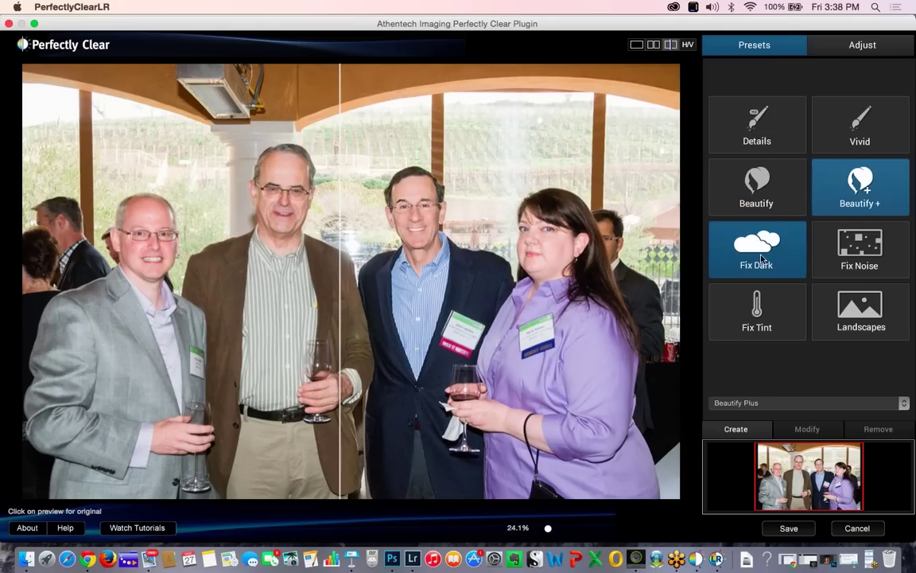
click(839, 253)
drag(338, 243, 399, 290)
Try Fix Tint, settle on Landscapes, compare with the original, and save to Lightroom
click(732, 286)
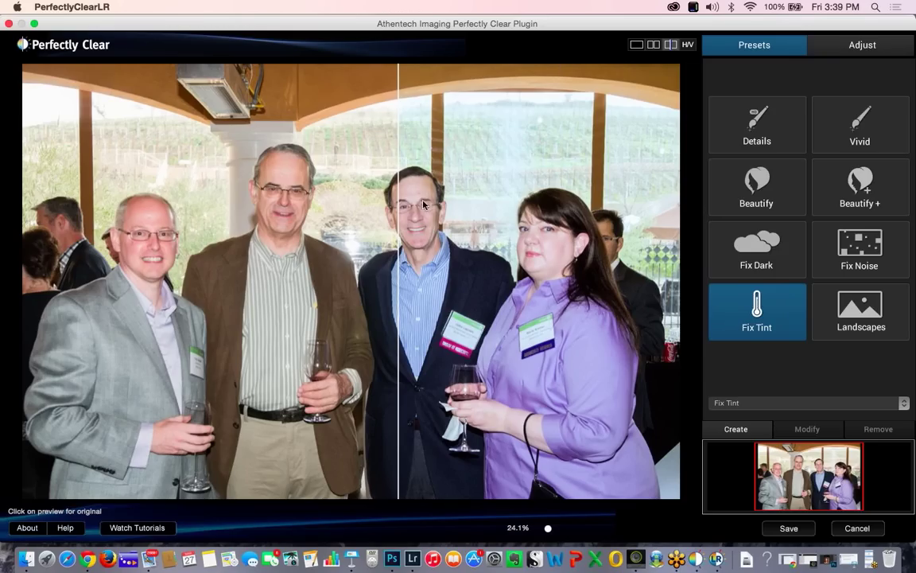
click(861, 310)
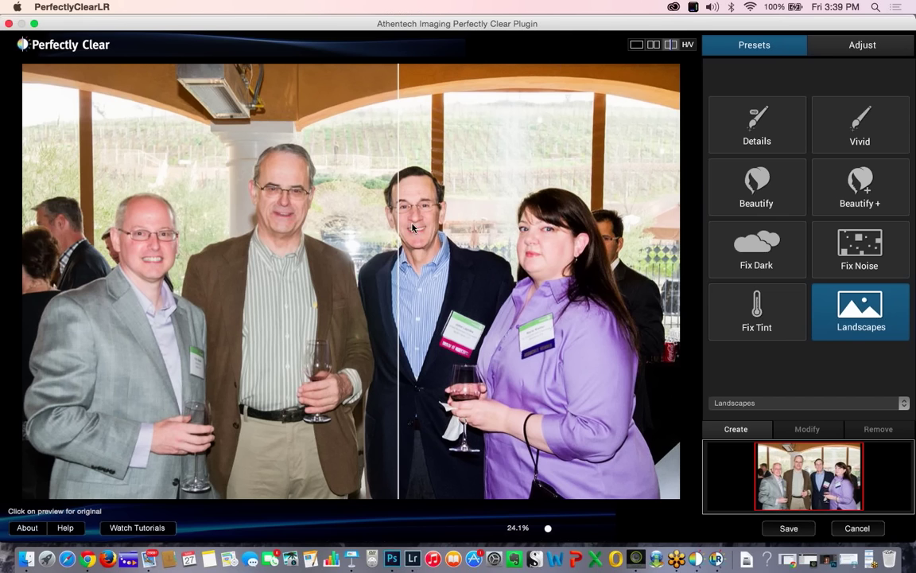
drag(362, 204, 230, 247)
drag(175, 251, 415, 222)
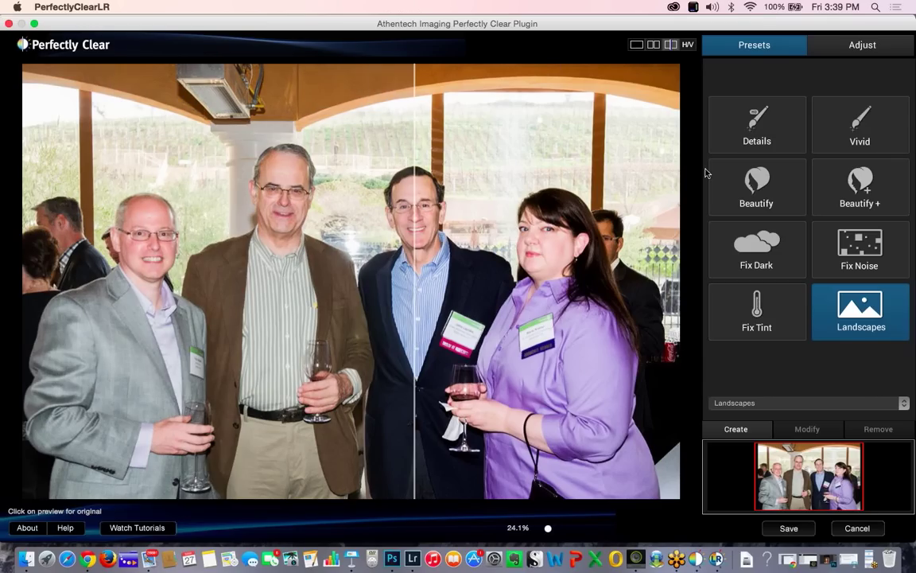
click(789, 528)
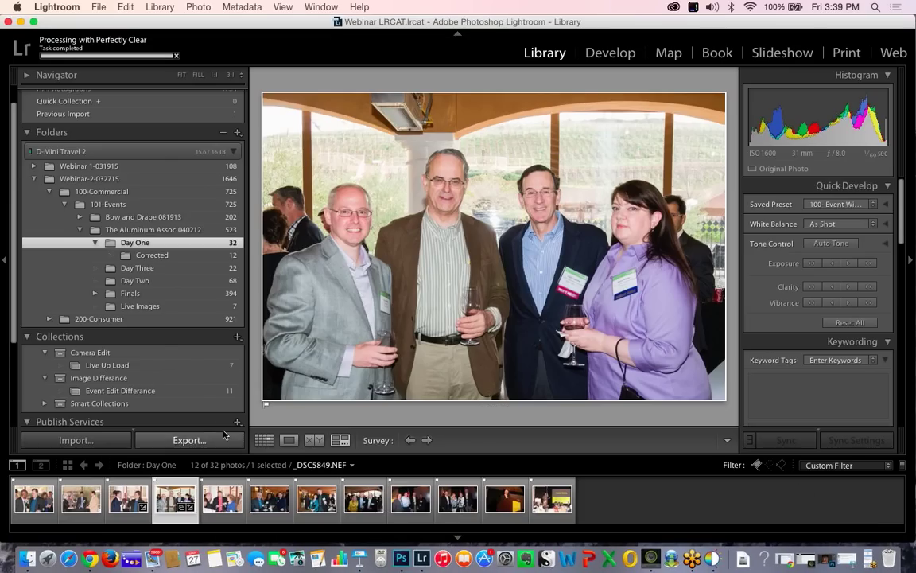
Open the Event Edit Differance collection and step to the corrected _DSC5849.jpg wine-glass photo
click(128, 391)
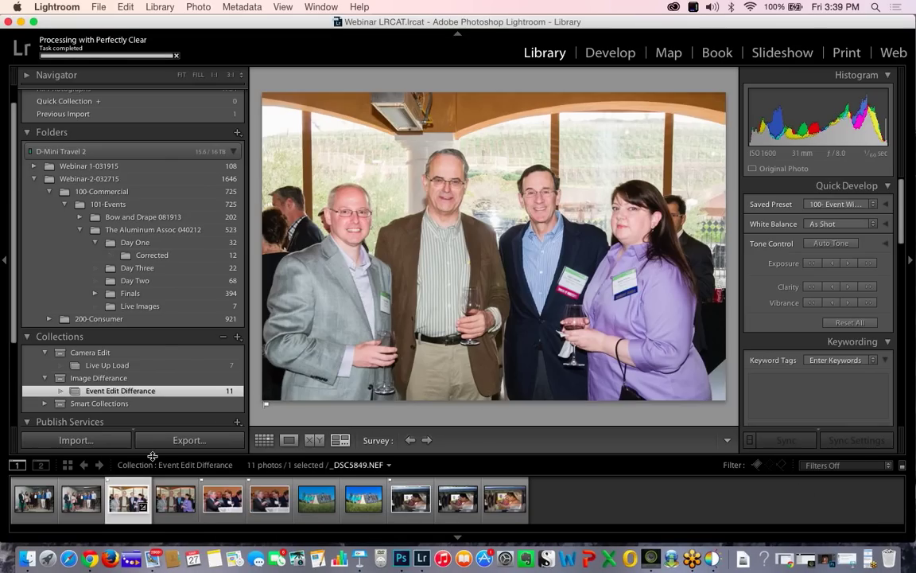
key(Right)
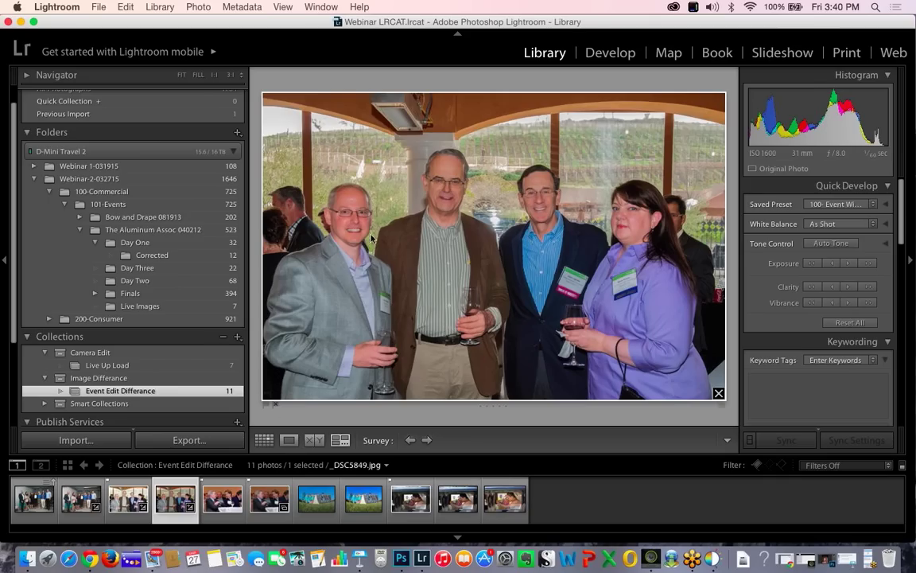
Switch to the Develop module and load the seated-couple photo KBD_4895.jpg
click(605, 53)
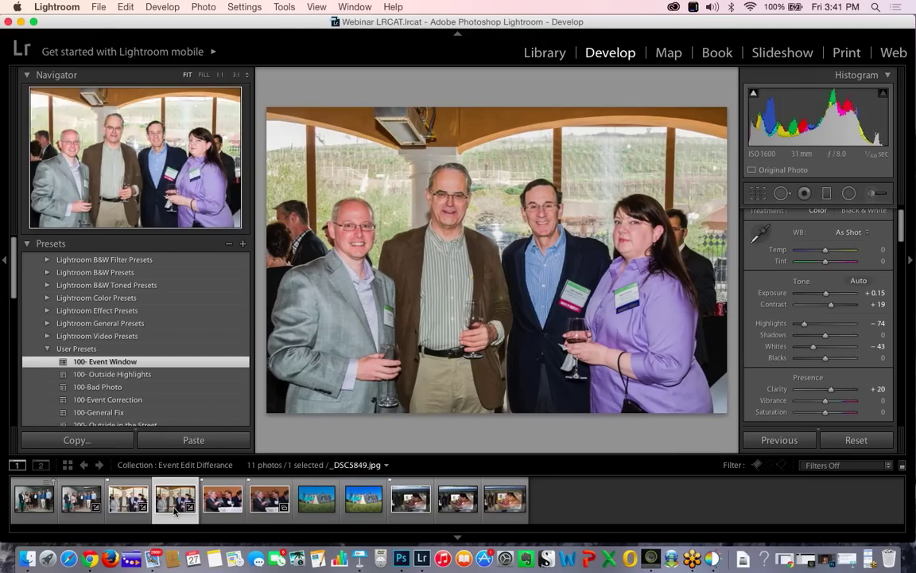
click(214, 498)
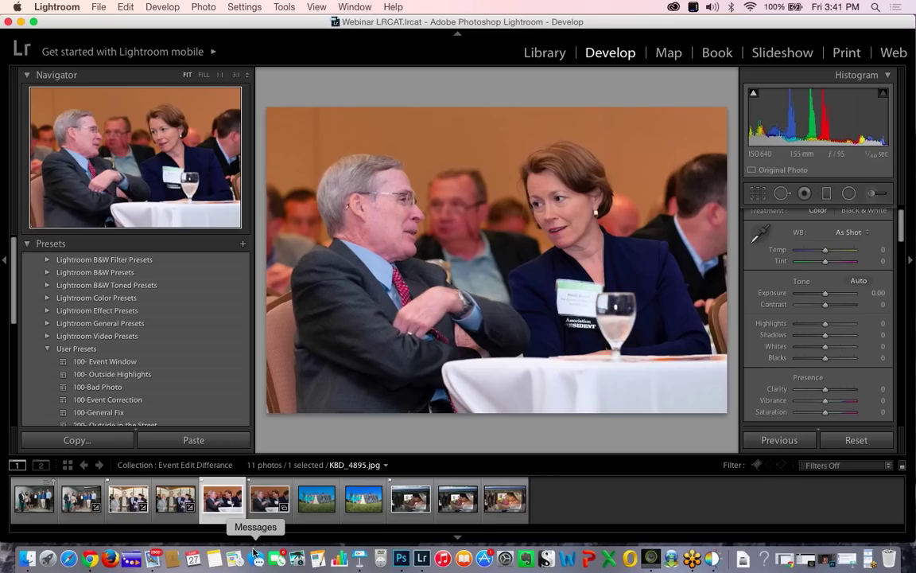
Select KBD_4895.NEF and sample the white tablecloth for white balance Temp 4800, Tint -6
key(Right)
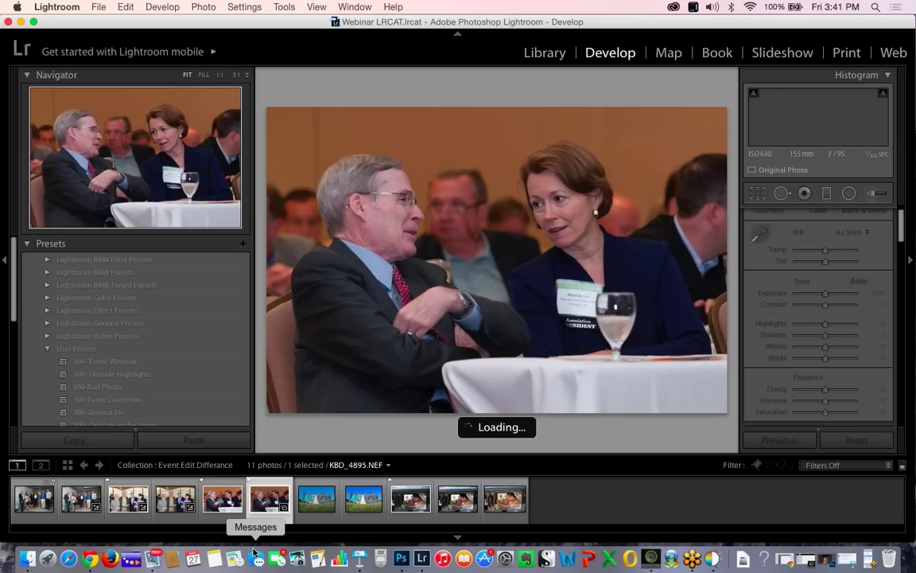
key(Left)
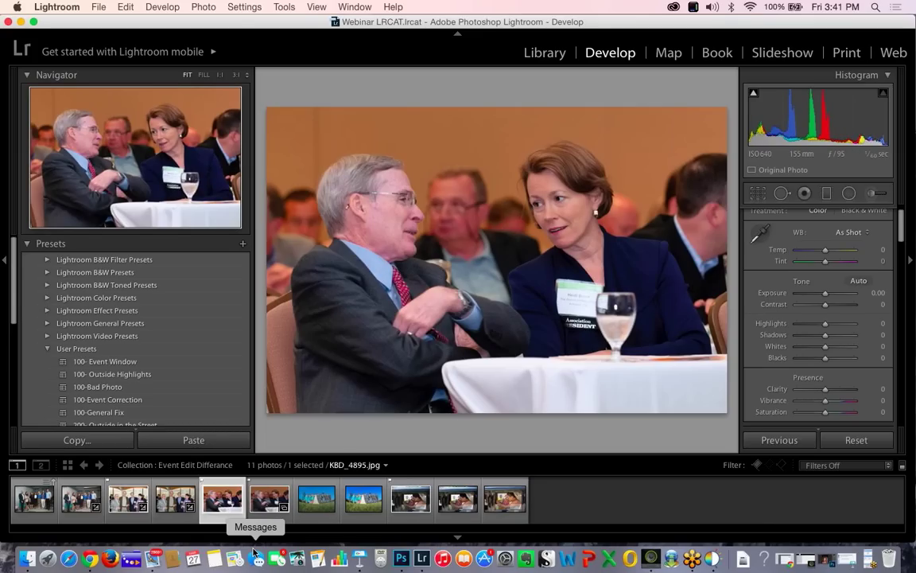
key(Right)
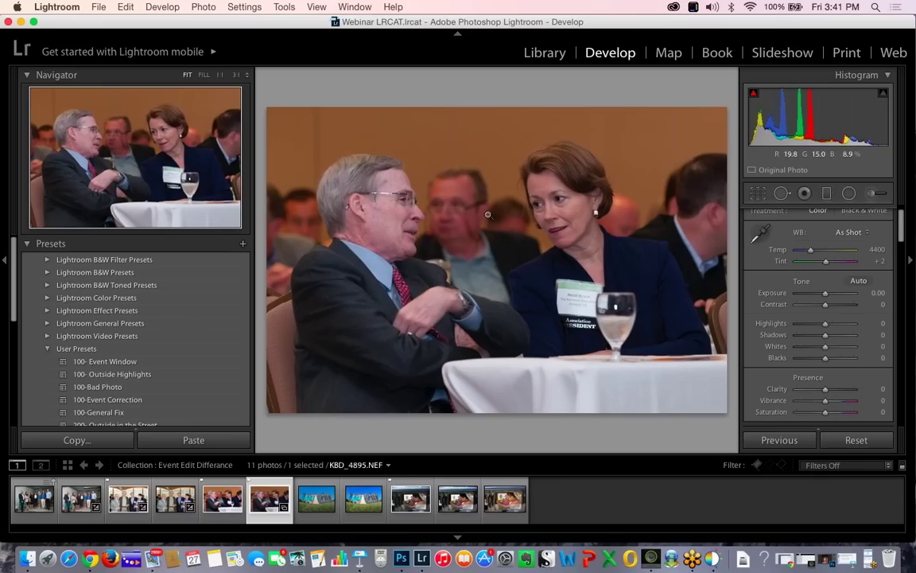
click(762, 232)
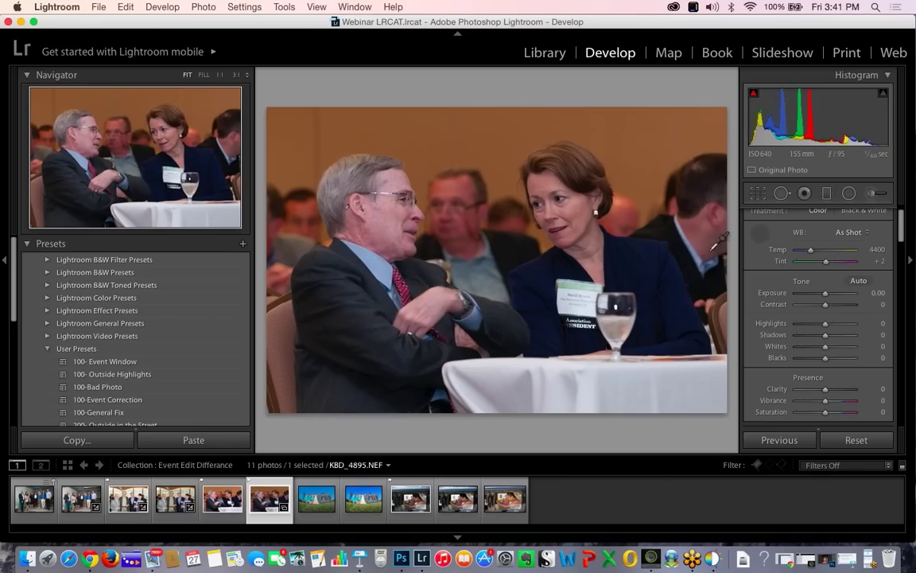
click(566, 381)
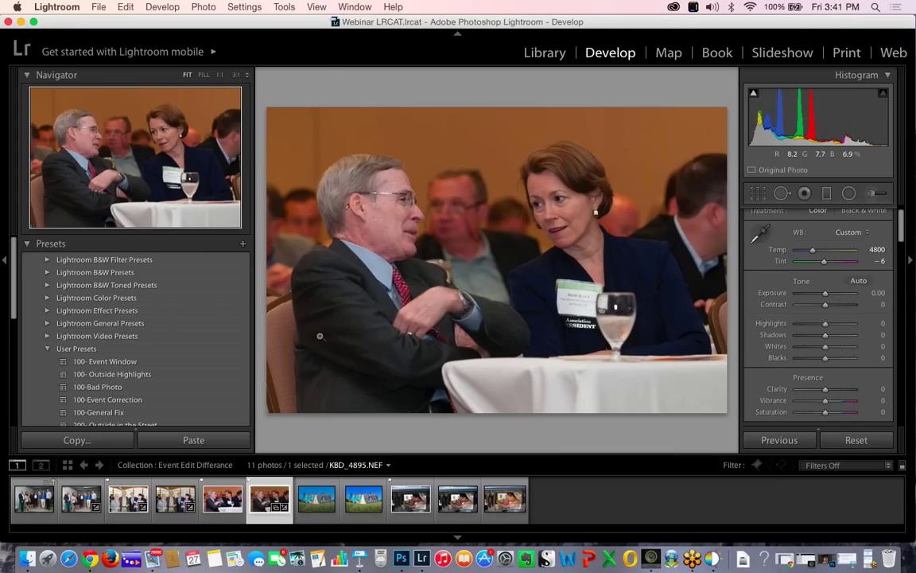
click(226, 500)
Return to the Library and browse the Day One folder filtered to flagged photos
click(258, 500)
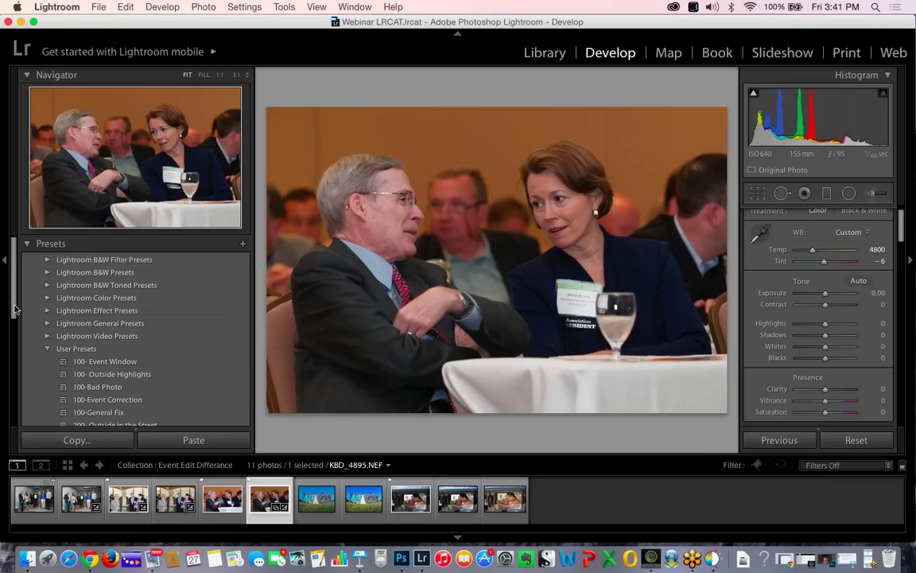
key(e)
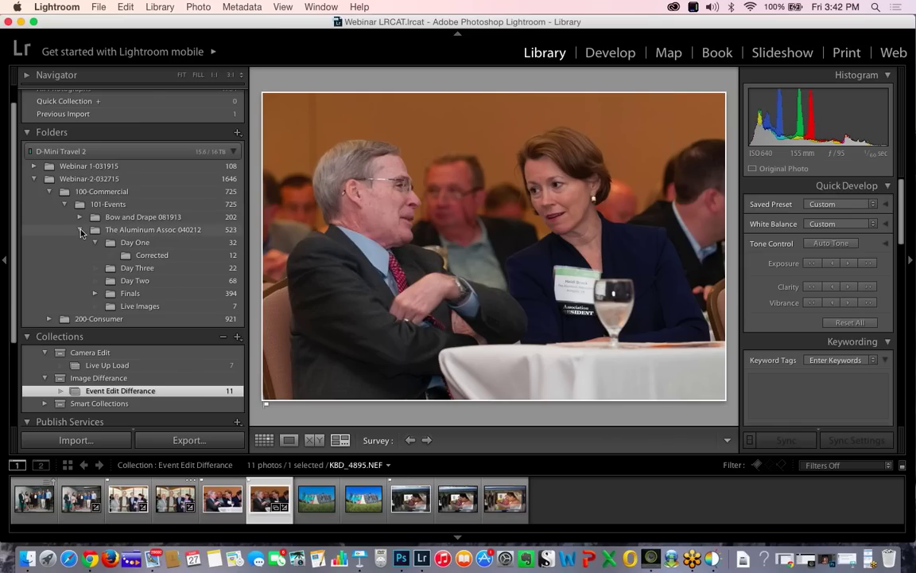
click(94, 294)
click(94, 295)
click(135, 243)
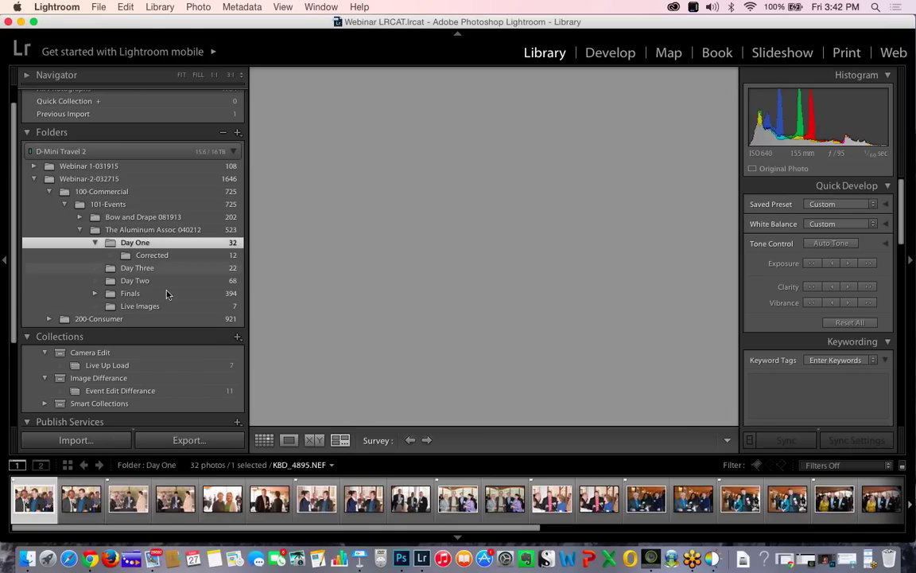
drag(464, 531, 764, 528)
click(758, 465)
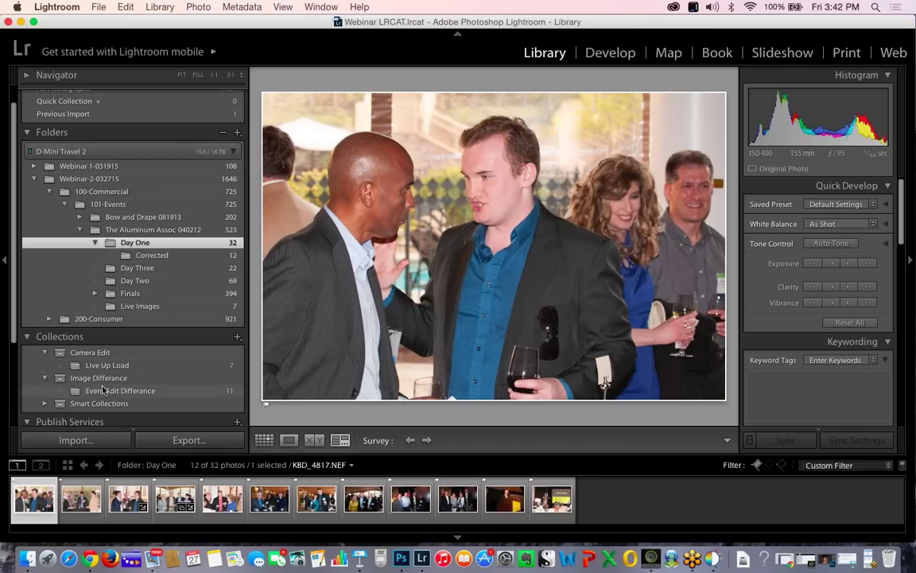
Select the raw KBD_4895.NEF in the Event Edit Differance collection
click(109, 391)
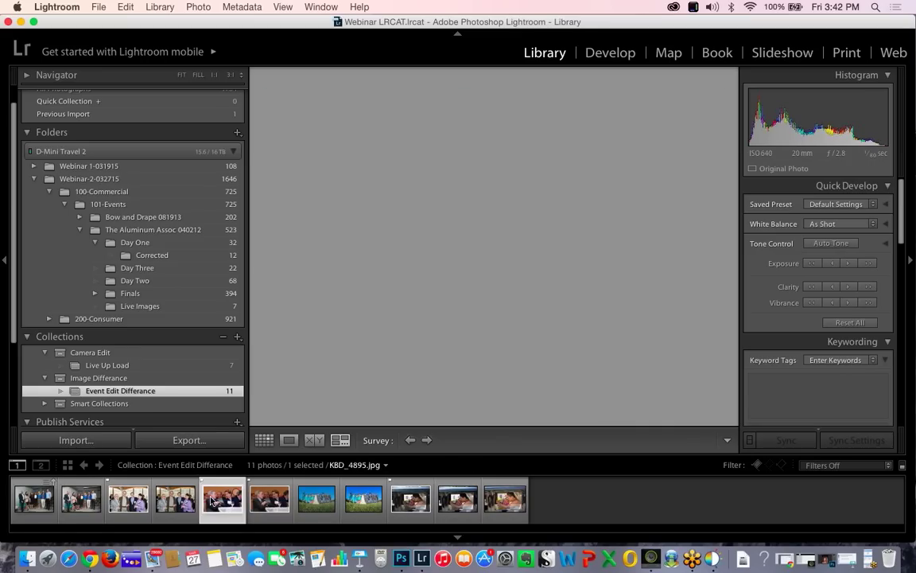
key(Right)
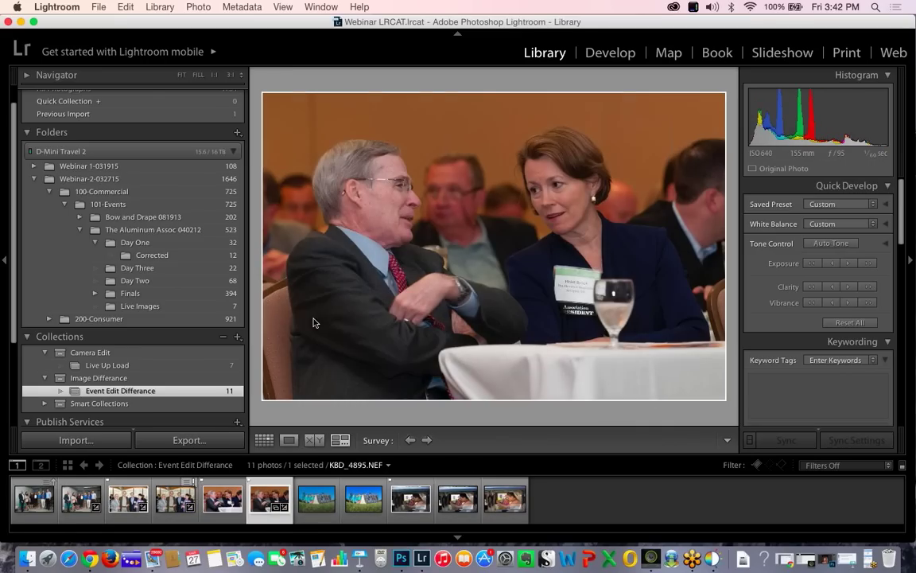
click(98, 6)
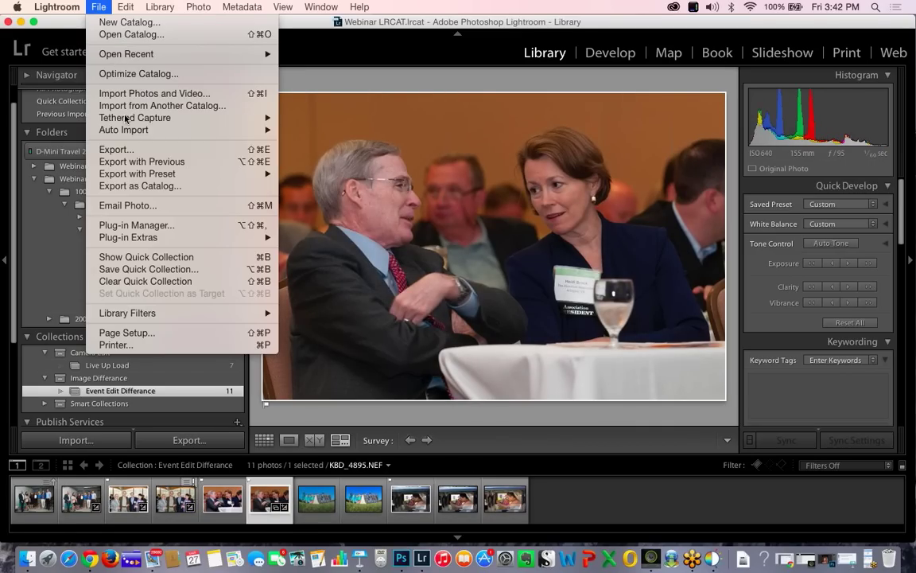
Set the export to Athentech Perfectly Clear v2, saving into the Day One/Corrected folder
click(178, 446)
click(178, 443)
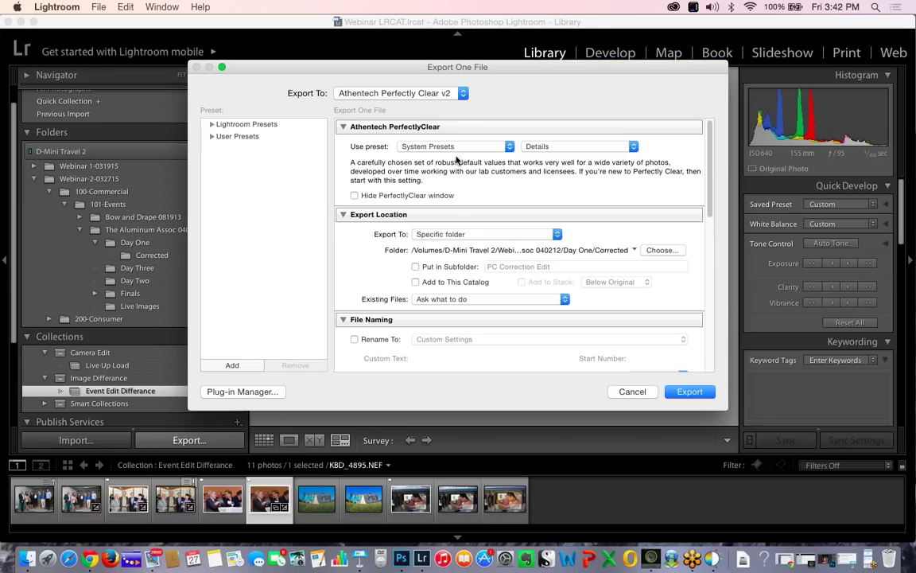
click(663, 250)
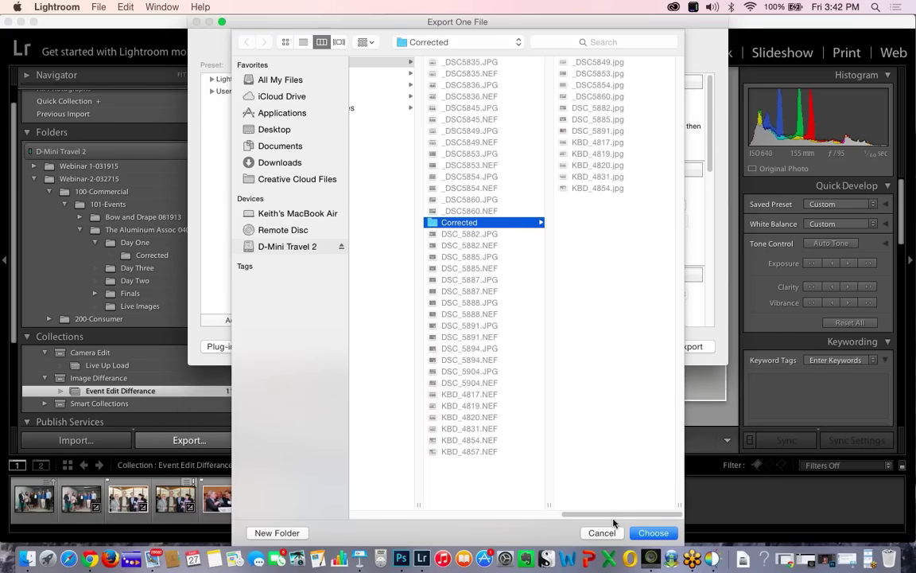
drag(608, 513, 531, 514)
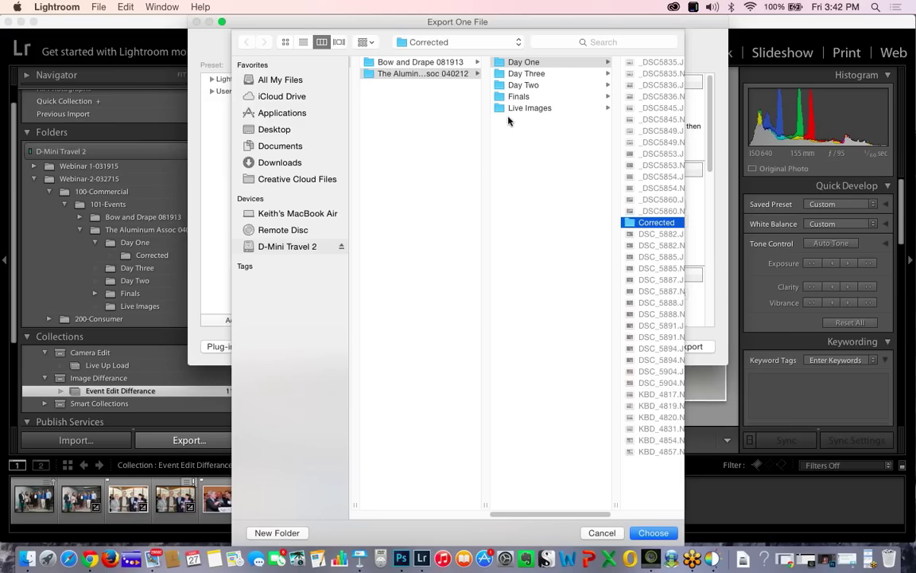
click(518, 75)
click(458, 84)
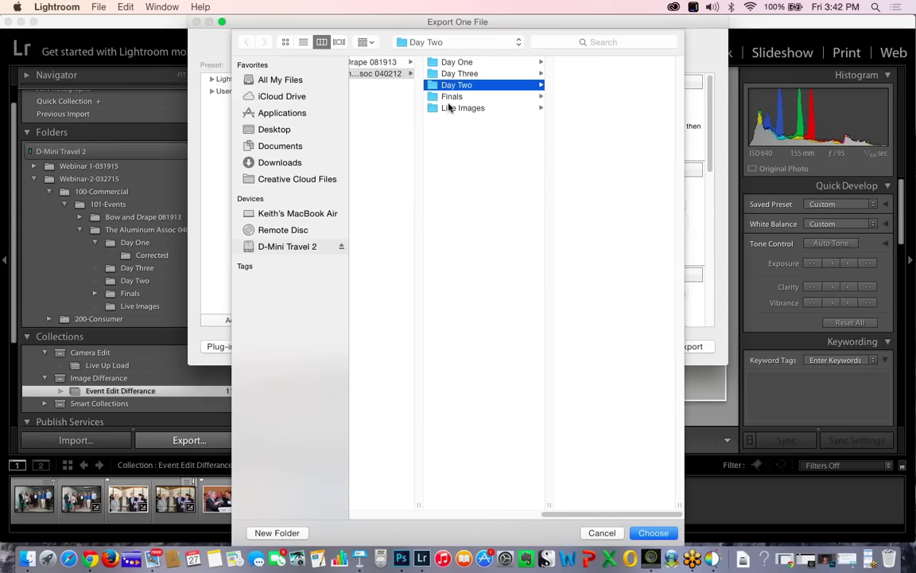
drag(680, 147, 681, 340)
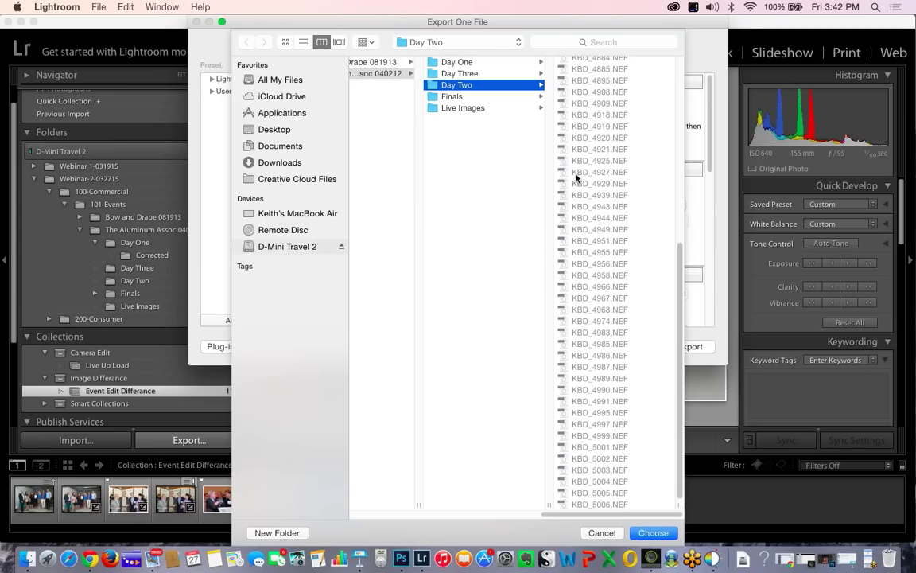
click(460, 97)
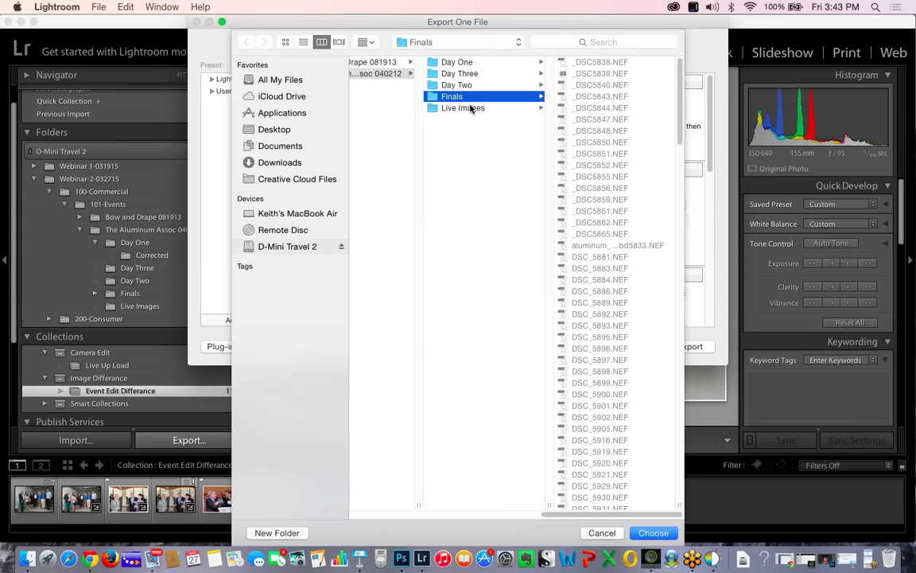
click(465, 108)
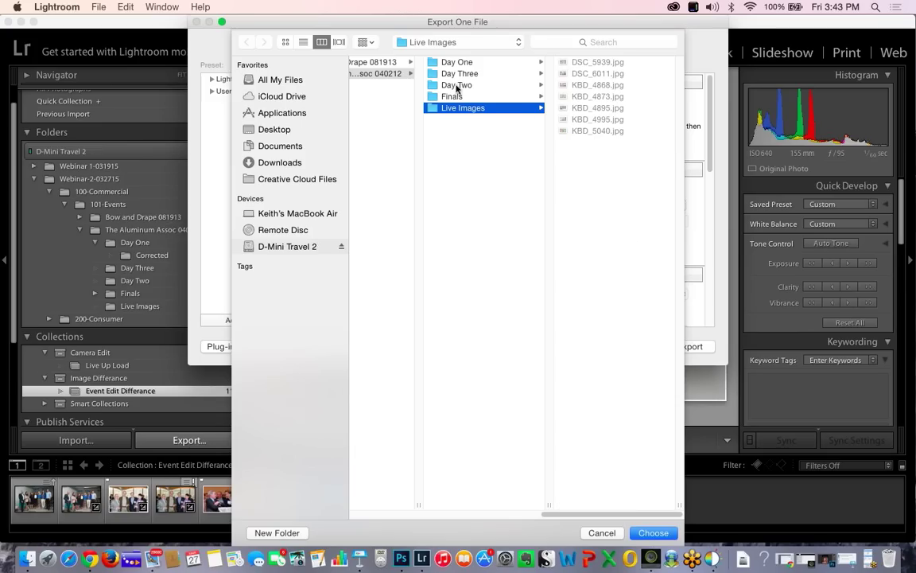
click(462, 63)
click(593, 222)
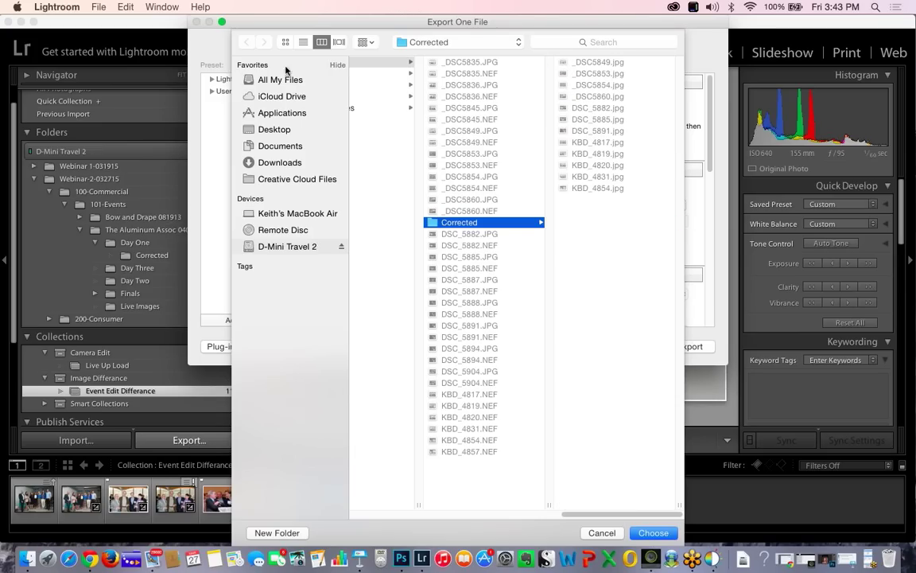
click(653, 533)
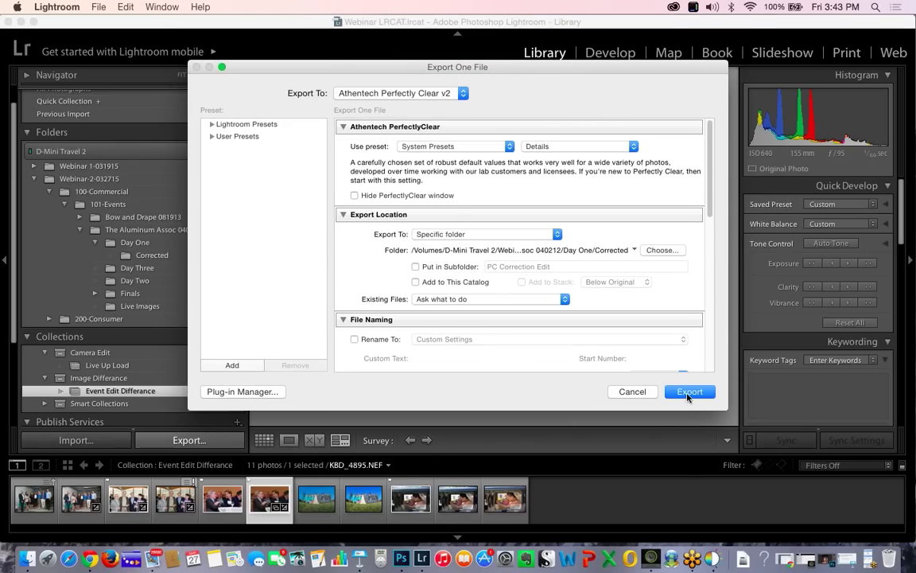
Send the photo to Perfectly Clear, try Vivid, Beautify, Beautify+, Fix Dark, then apply Fix Noise
click(690, 391)
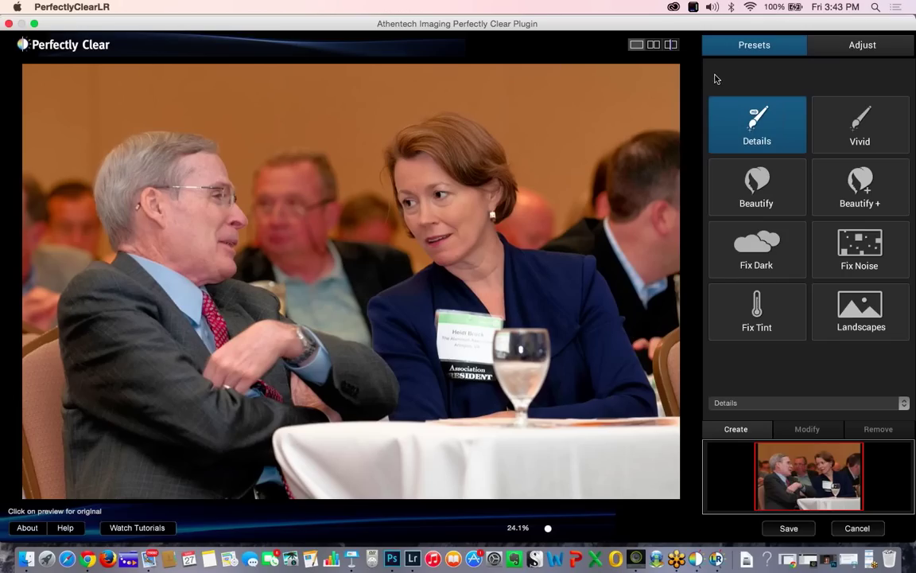
click(820, 134)
click(799, 194)
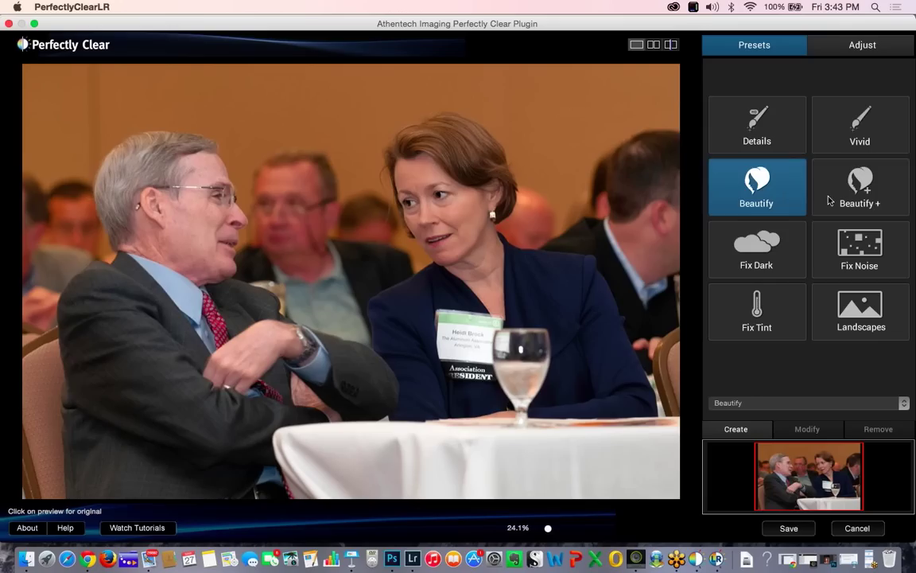
click(828, 200)
click(760, 260)
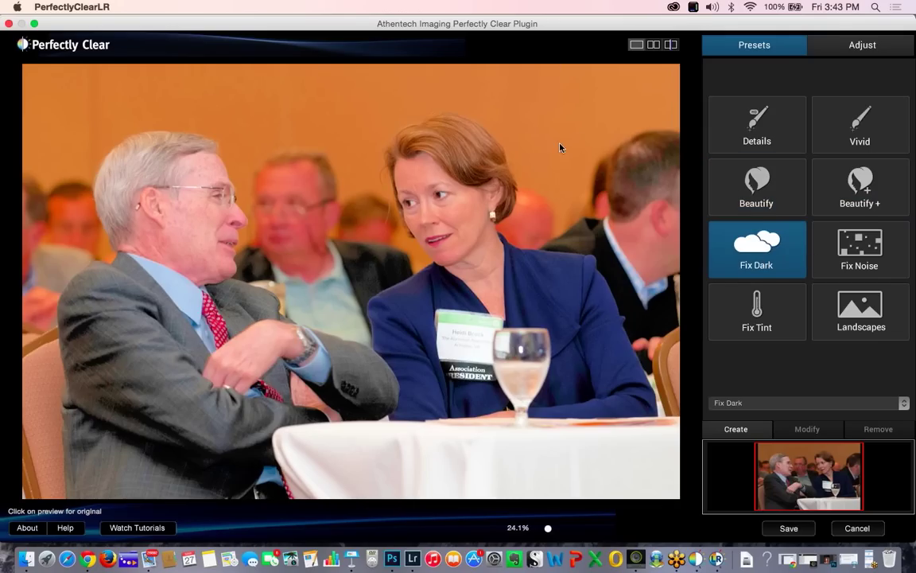
click(824, 253)
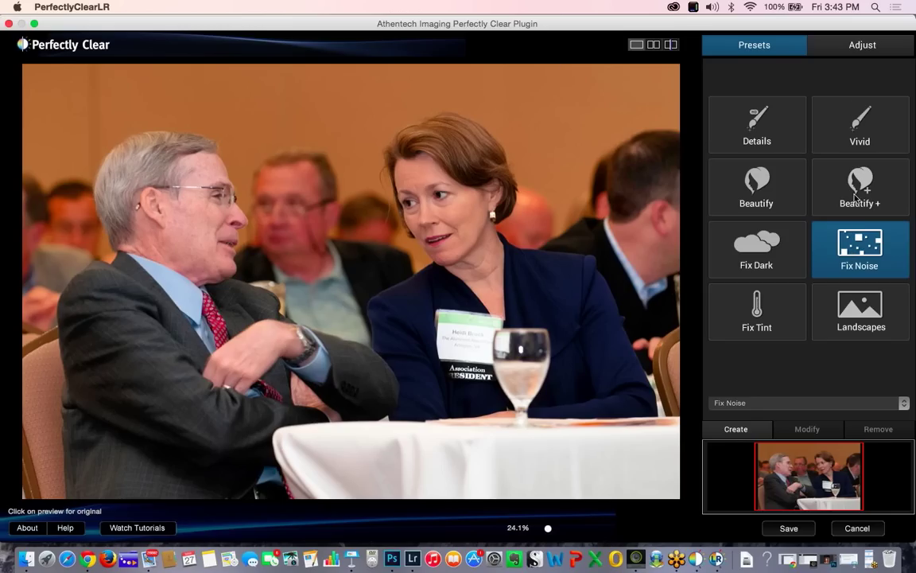
click(855, 48)
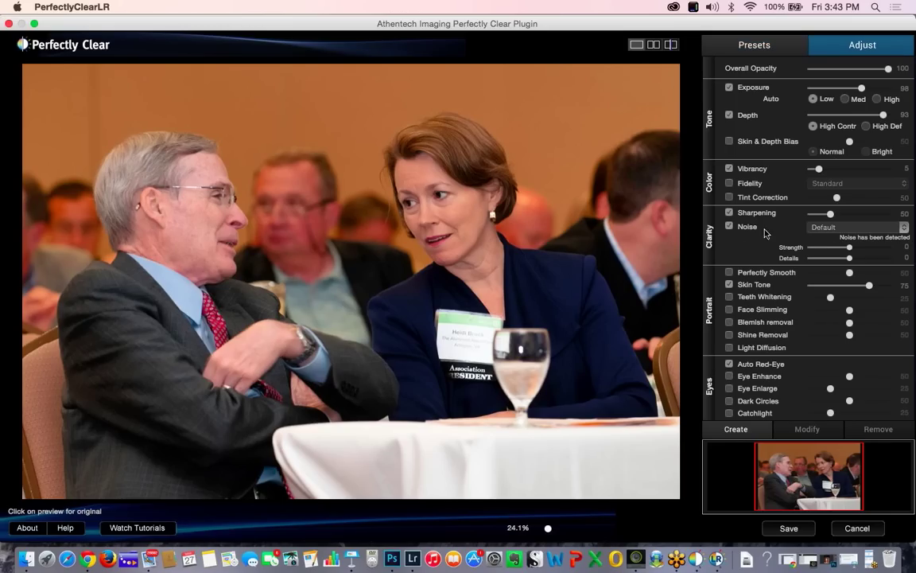
Toggle noise reduction off and on, then try the Fix Tint and Landscapes presets
click(729, 226)
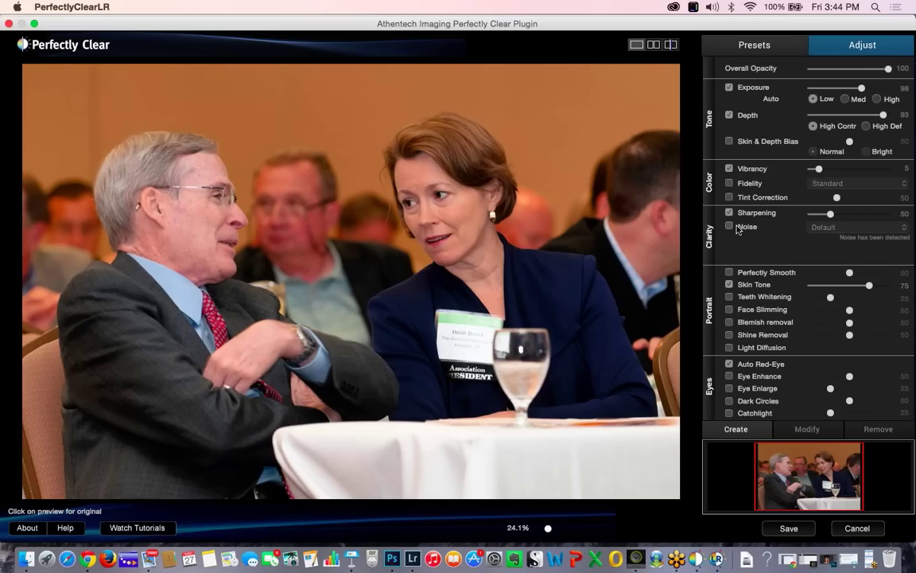
click(728, 226)
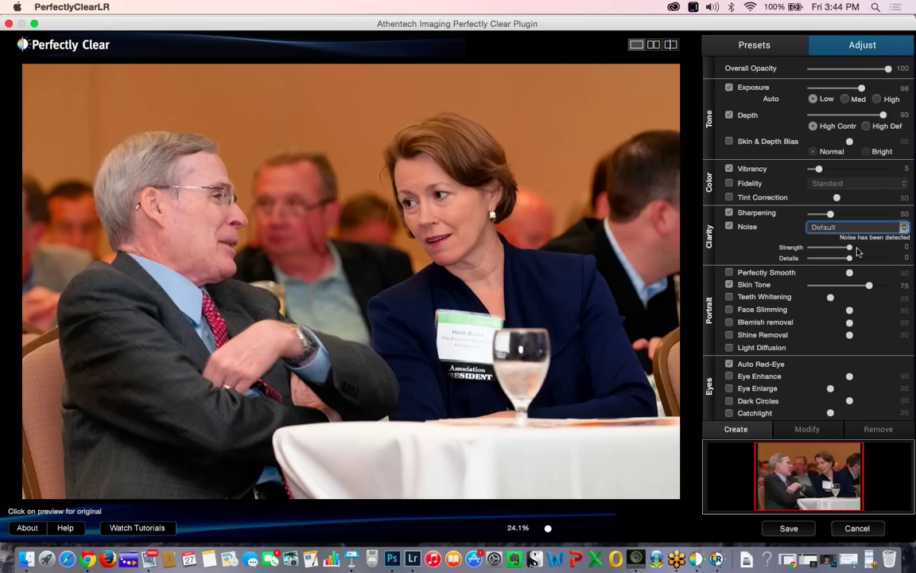
click(742, 50)
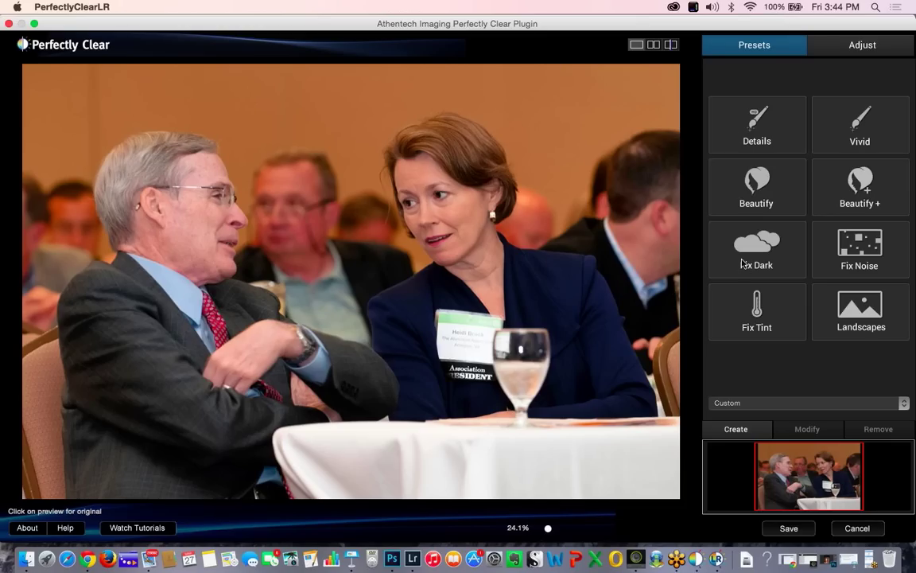
click(759, 317)
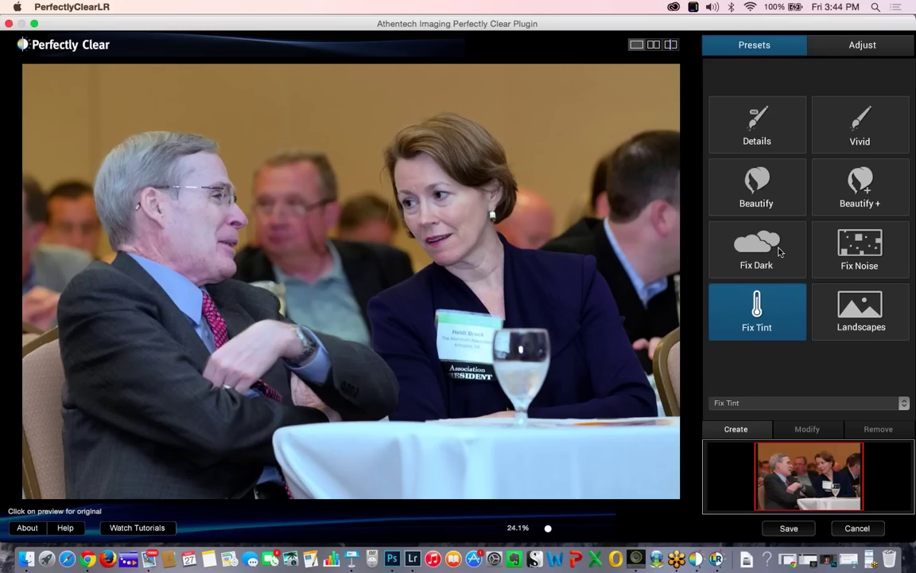
click(816, 316)
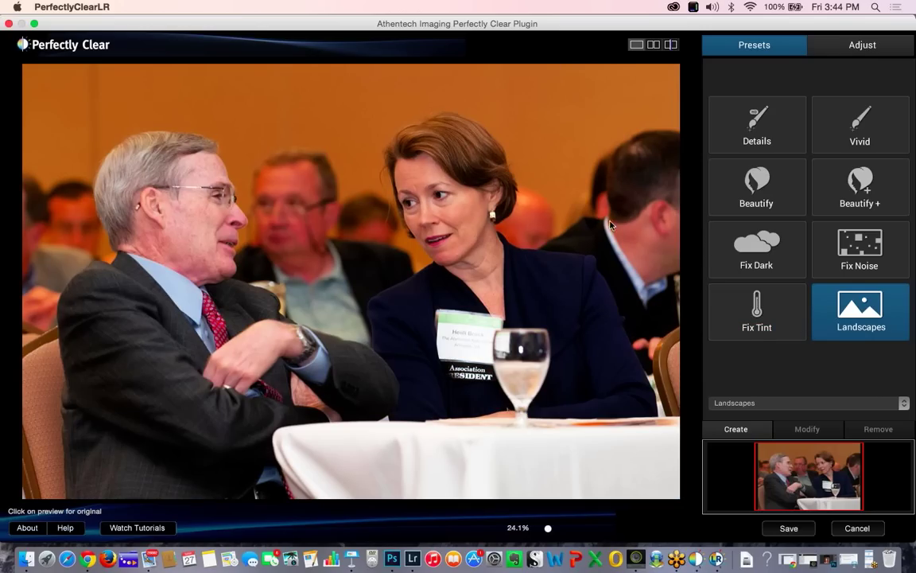
Compare Details, Vivid and Beautify, settling on Beautify Plus and reviewing its adjustments
click(751, 135)
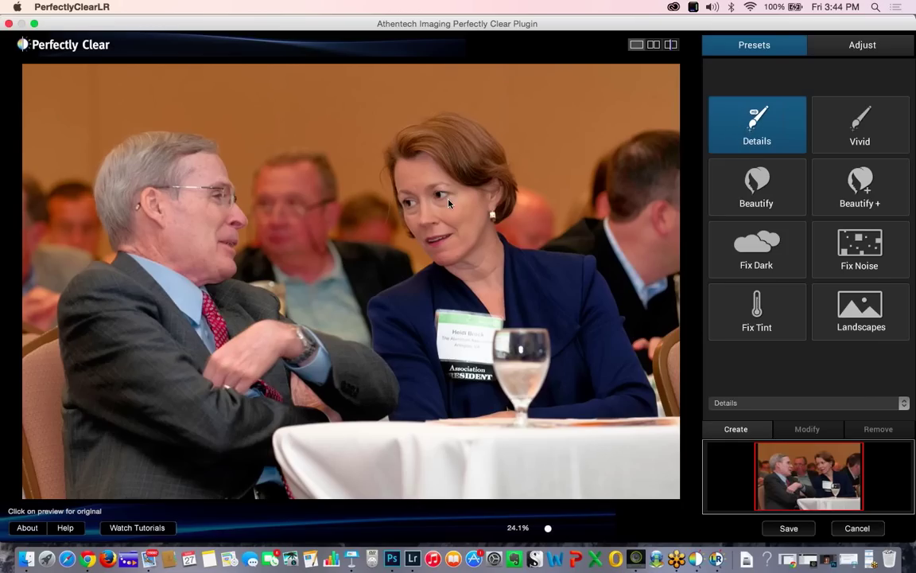
click(840, 125)
click(747, 135)
click(749, 191)
click(838, 193)
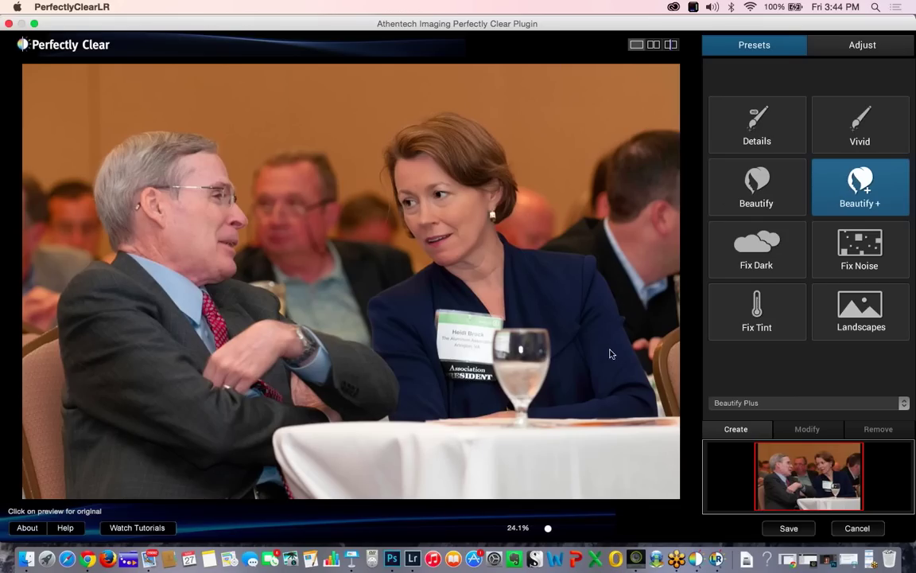
click(843, 45)
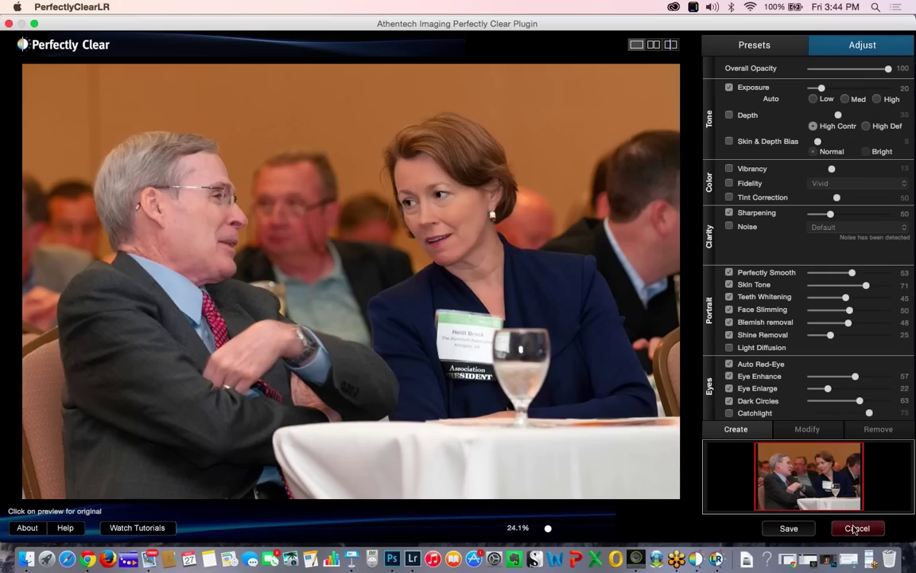
Cancel Perfectly Clear and display the bride-in-car photo _KBD2622.NEF from the filmstrip
click(789, 528)
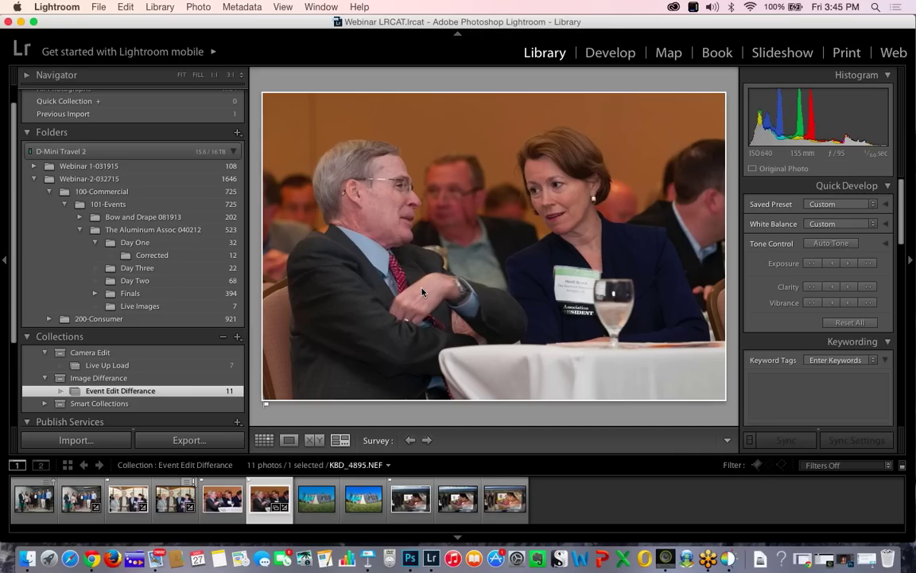
click(315, 501)
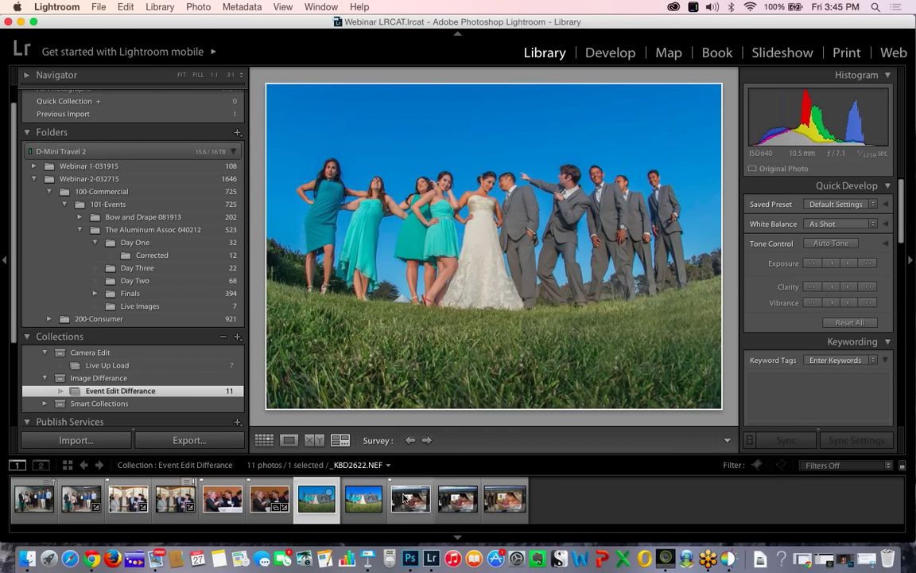
click(421, 502)
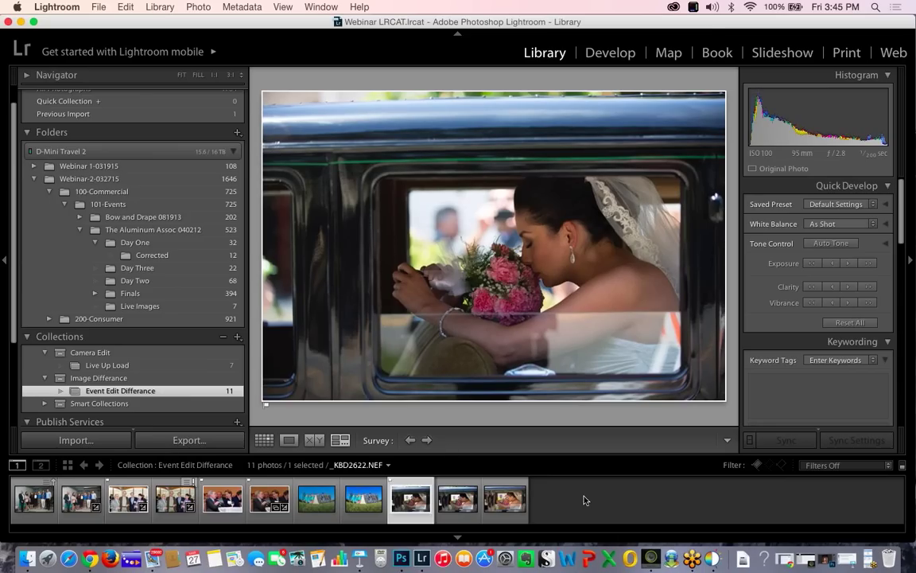
click(503, 501)
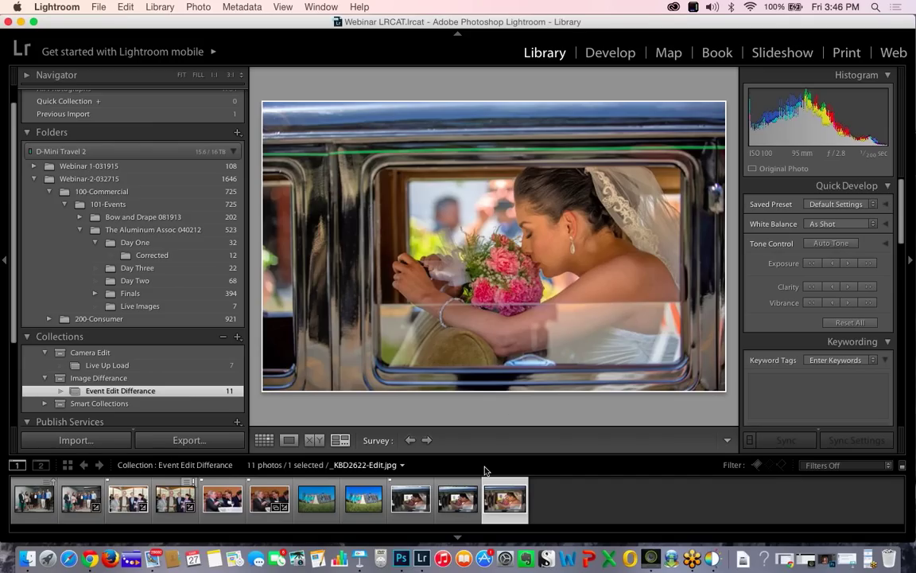
click(401, 499)
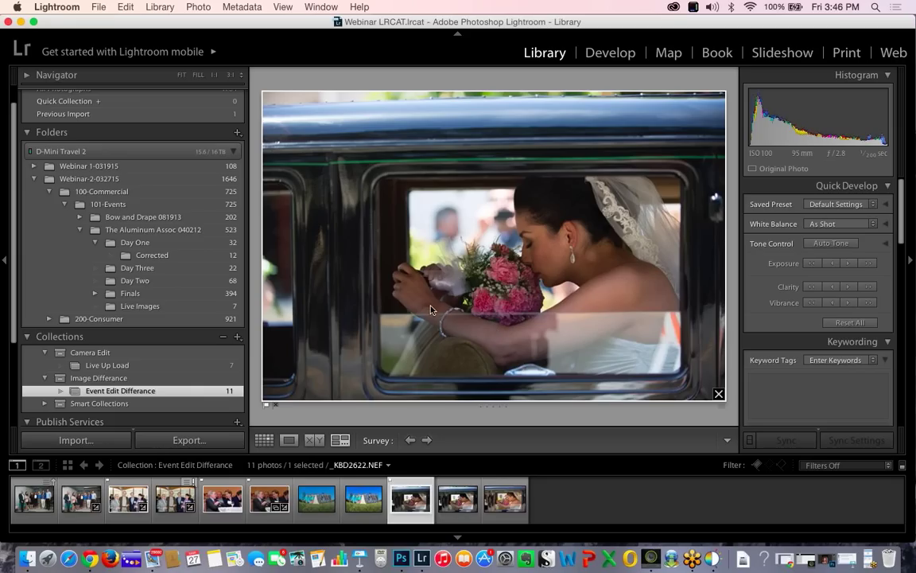
click(504, 505)
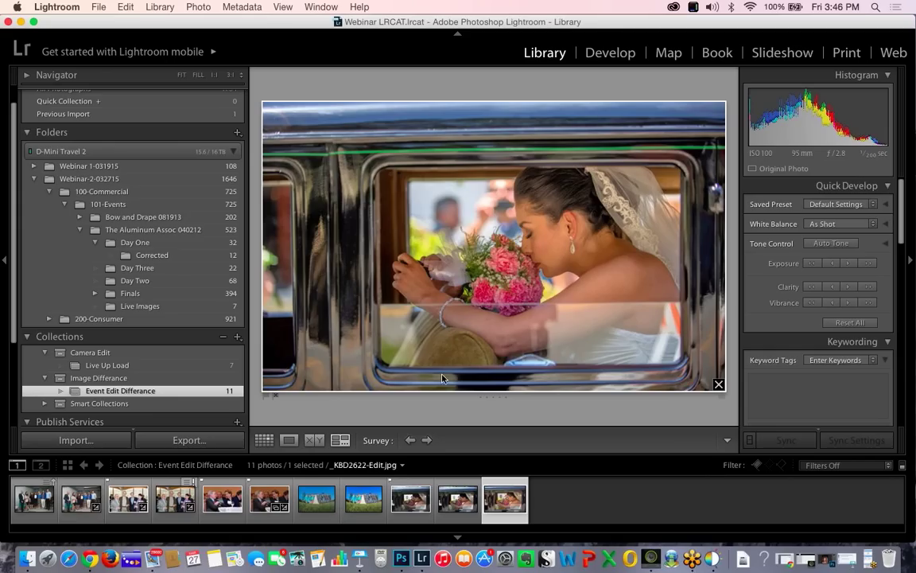
click(404, 503)
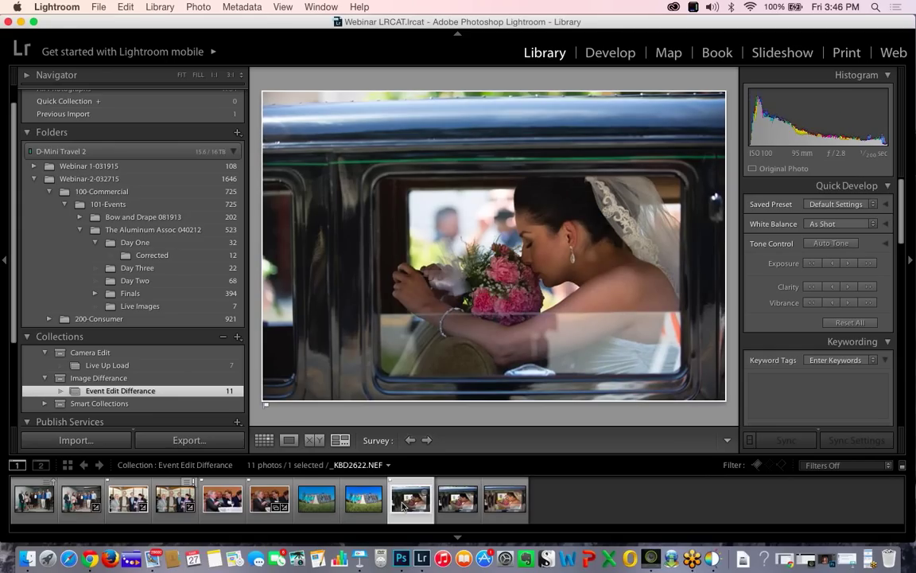
Edit the bride-in-car photo in PerfectlyClear v2 as a JPEG copy with Lightroom adjustments
right_click(399, 506)
mouse_move(477, 279)
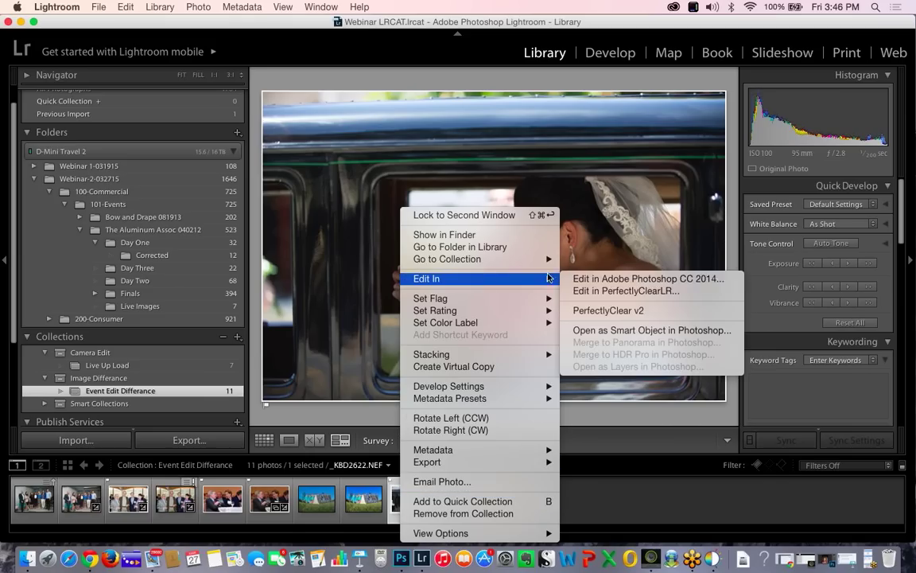
click(606, 311)
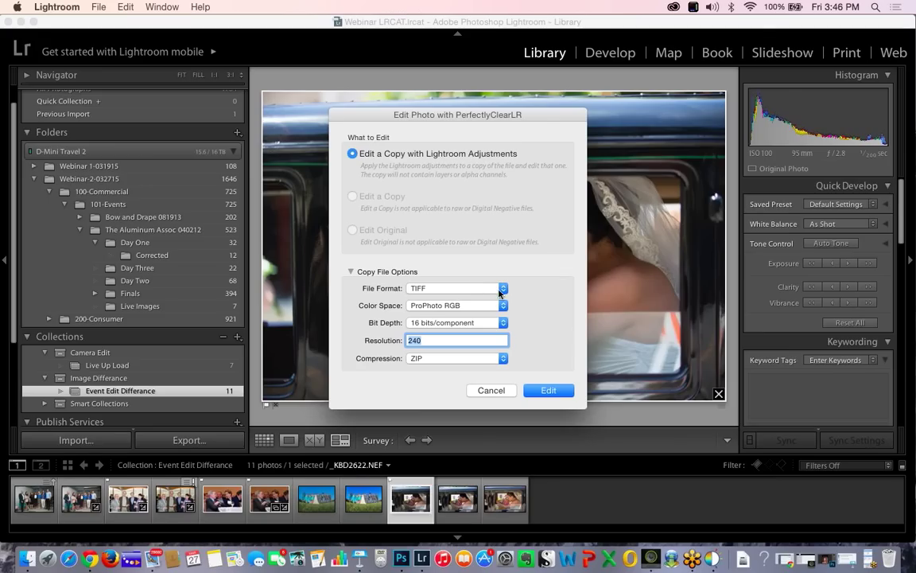
click(494, 287)
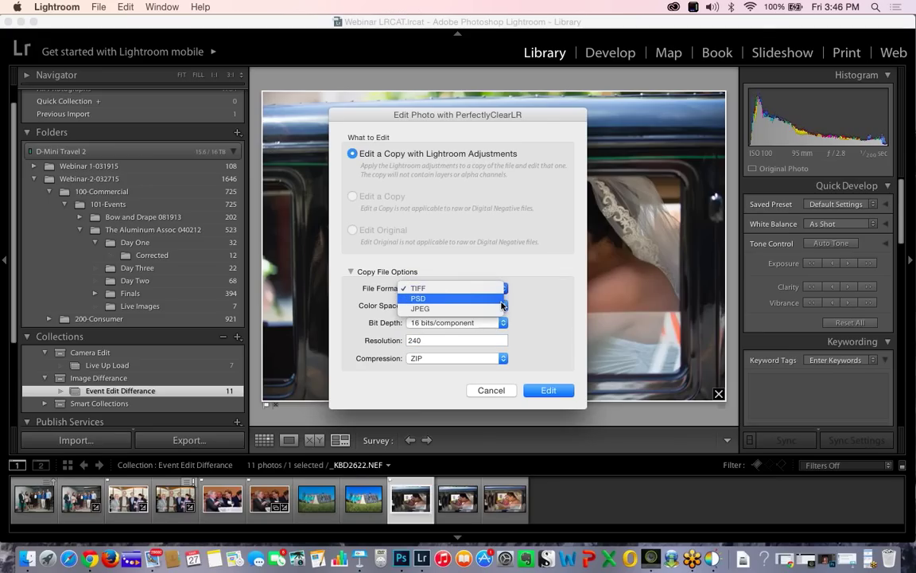
click(477, 308)
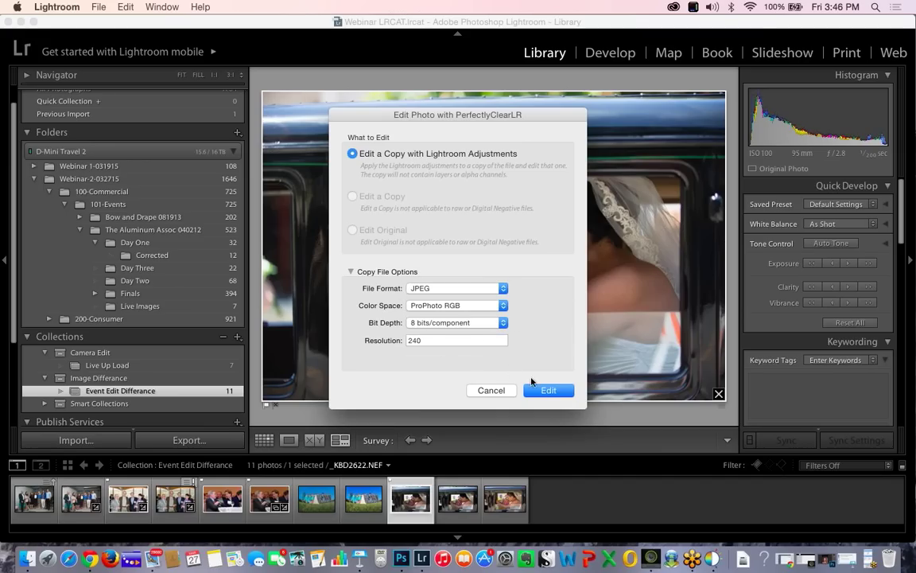
click(548, 391)
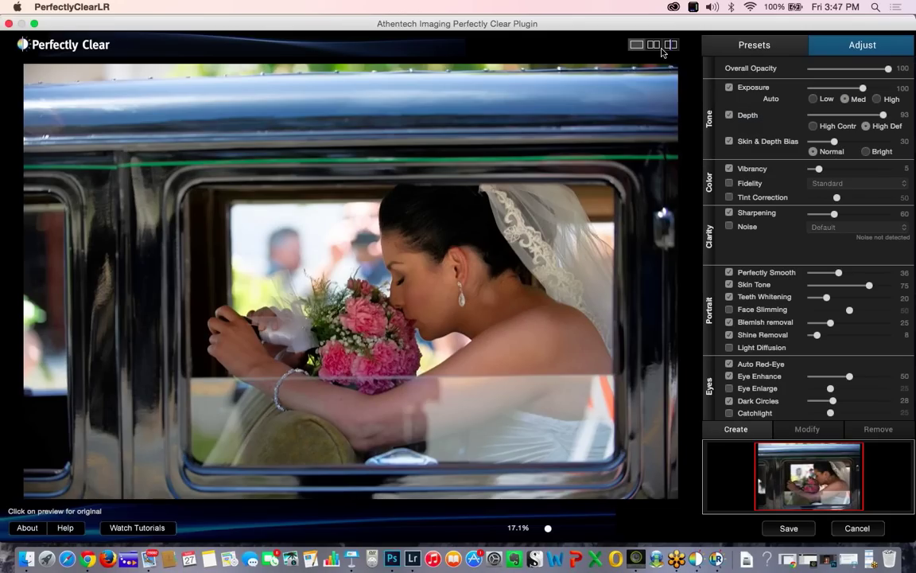
Flip between the Vivid and Details presets on the bride photo
click(754, 45)
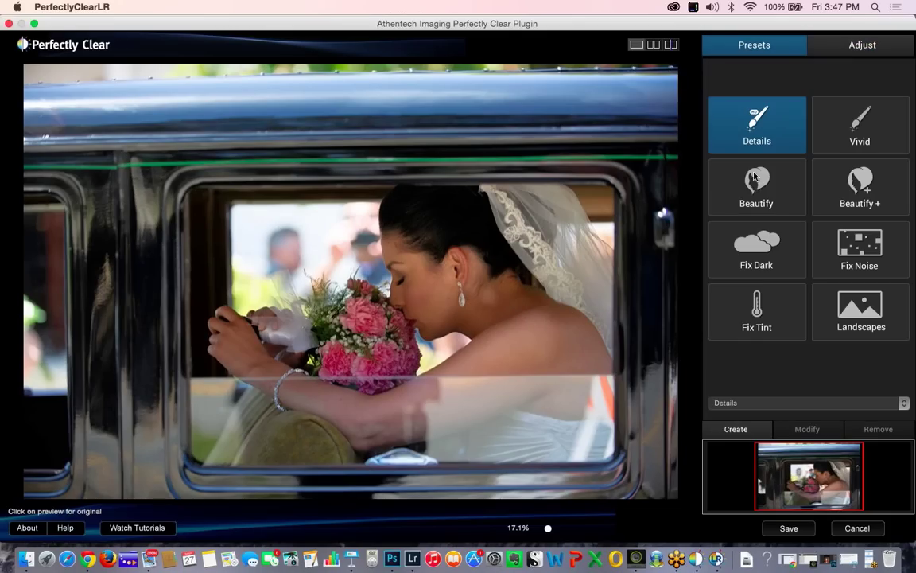
click(859, 126)
click(783, 129)
click(854, 130)
click(786, 126)
Check a split before/after view, apply Fix Tint, then cancel out of Perfectly Clear
click(670, 45)
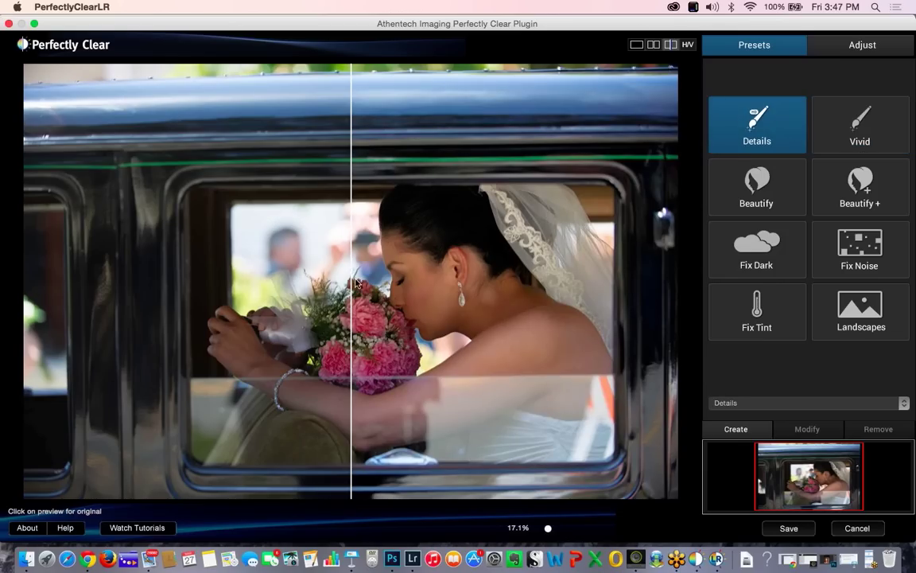
drag(346, 277, 184, 348)
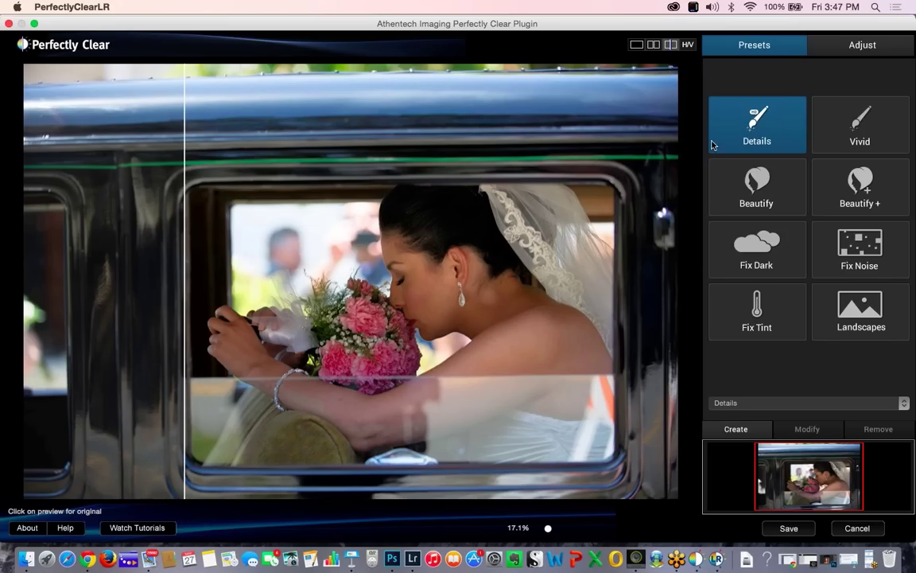
drag(182, 280, 166, 267)
click(753, 315)
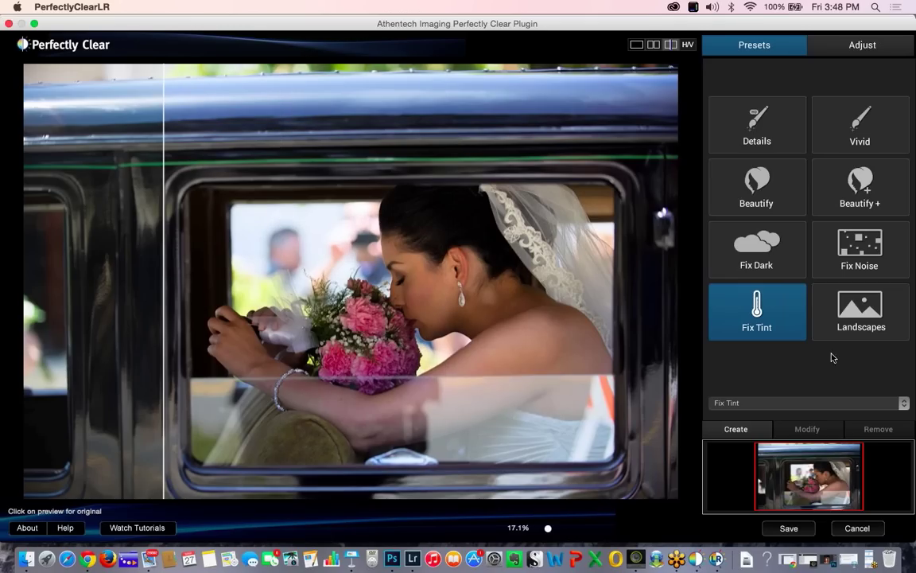
click(857, 528)
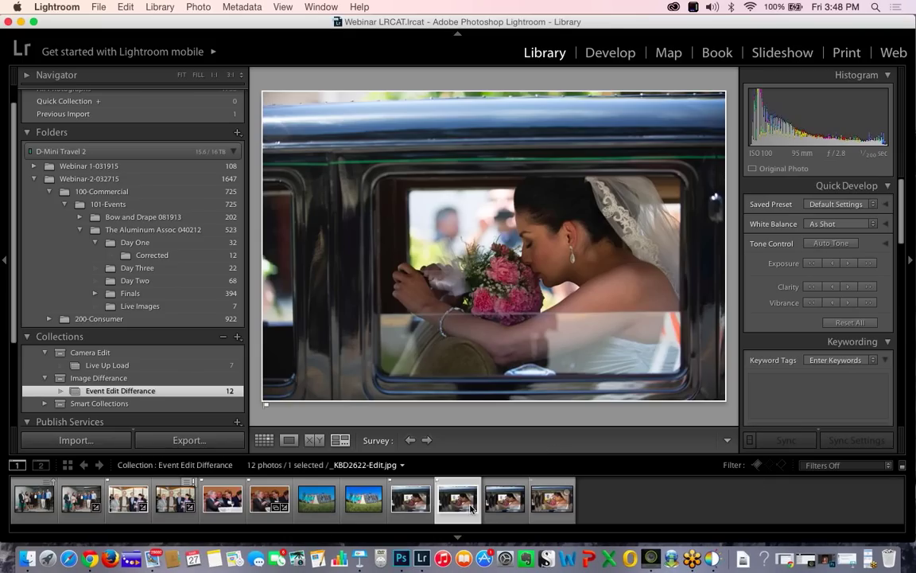
Send the last filmstrip photo, the vivid bride-in-car edit, to PerfectlyClear v2 for editing
click(551, 500)
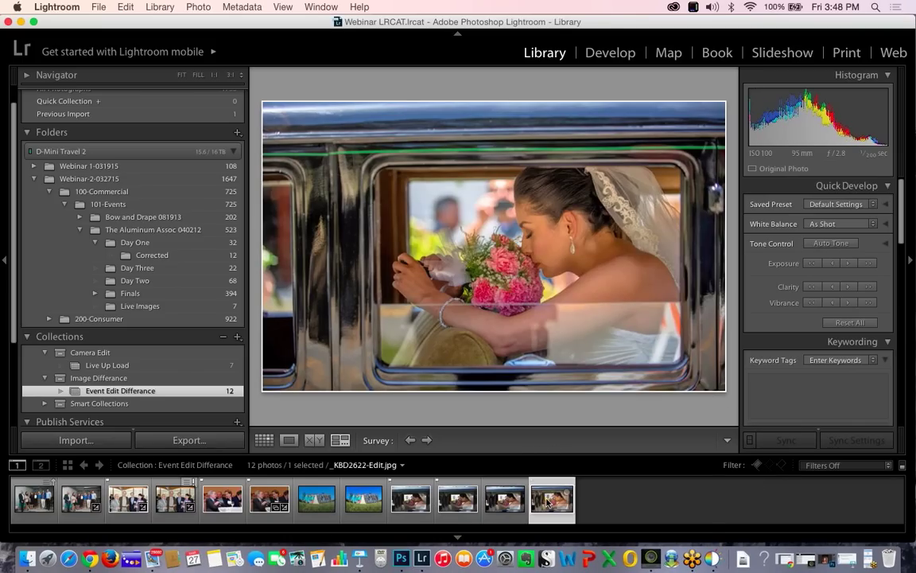
right_click(549, 501)
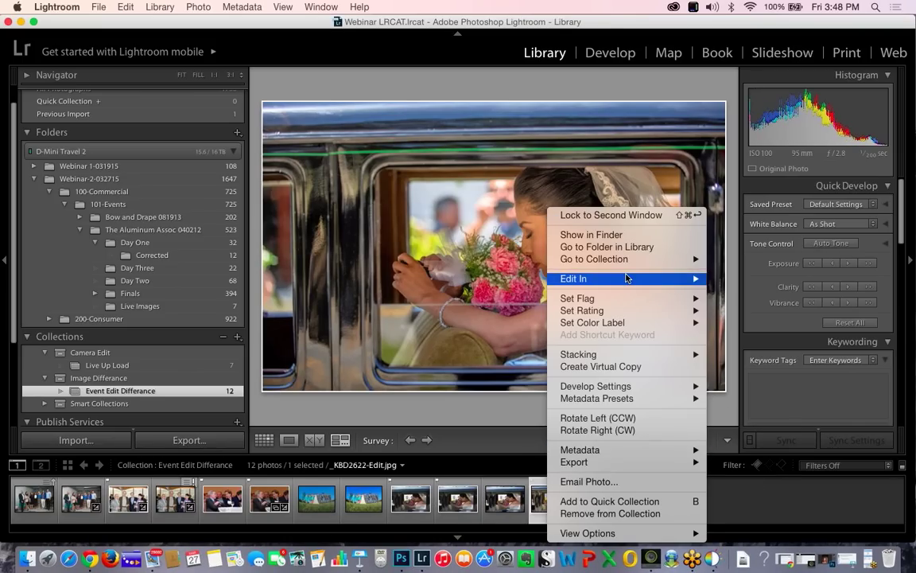
mouse_move(630, 278)
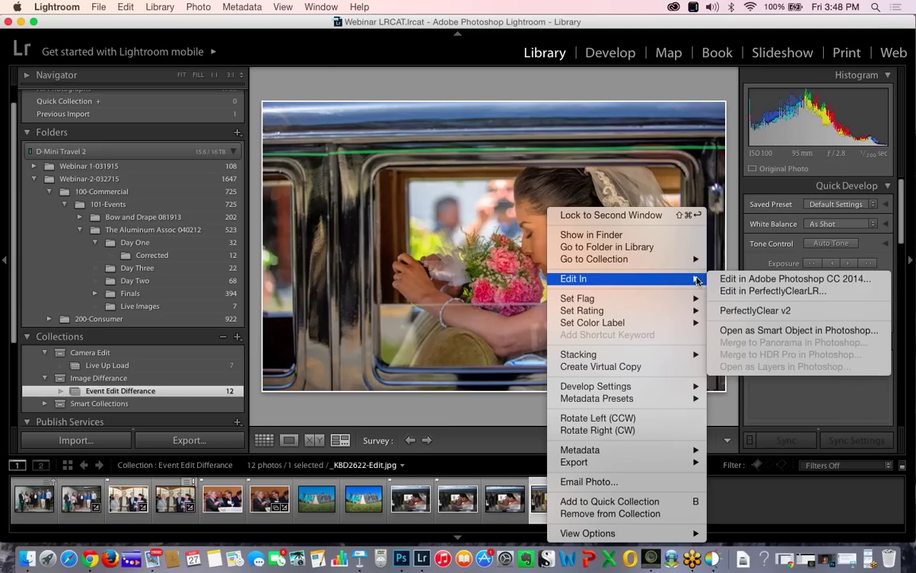
click(740, 310)
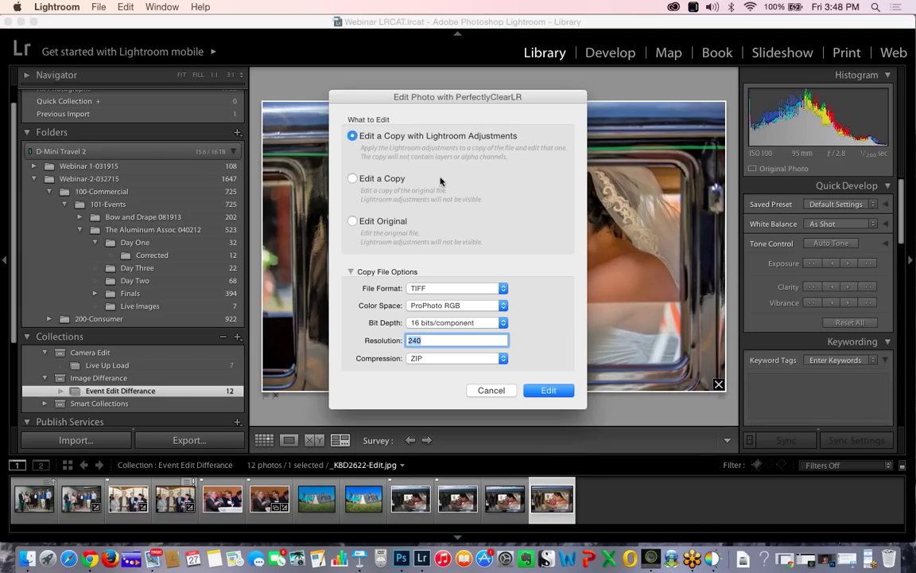
click(541, 389)
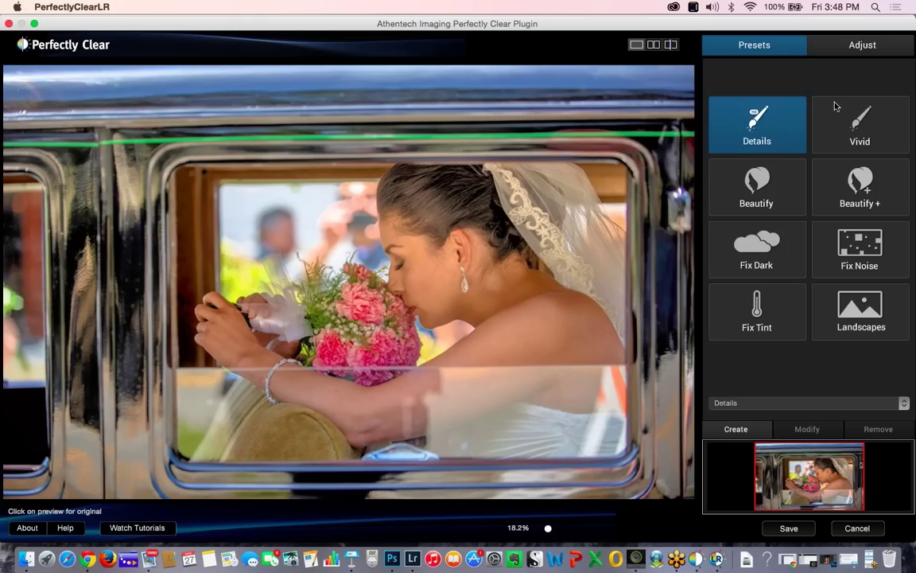
Try the Vivid, Beautify, Fix Tint and Landscapes presets on the bride photo
click(831, 132)
click(780, 190)
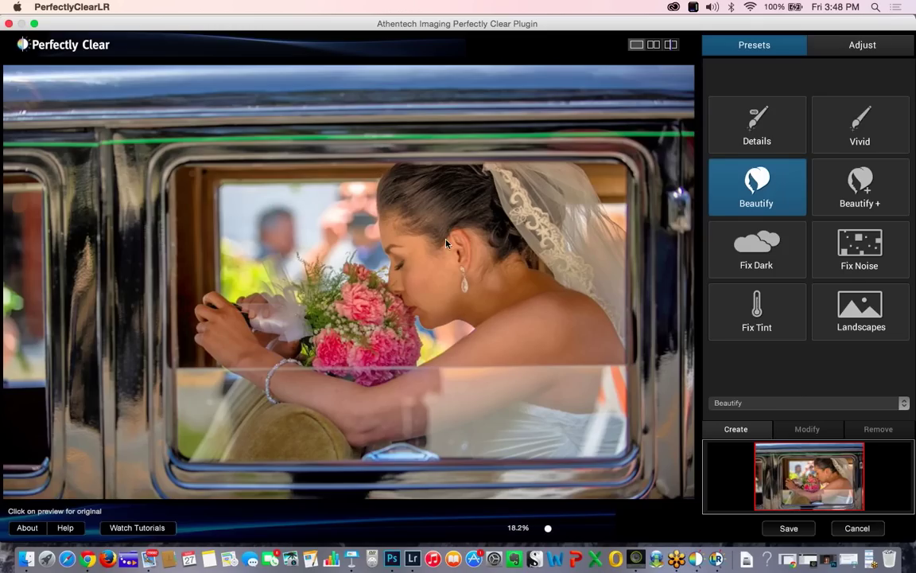
click(745, 320)
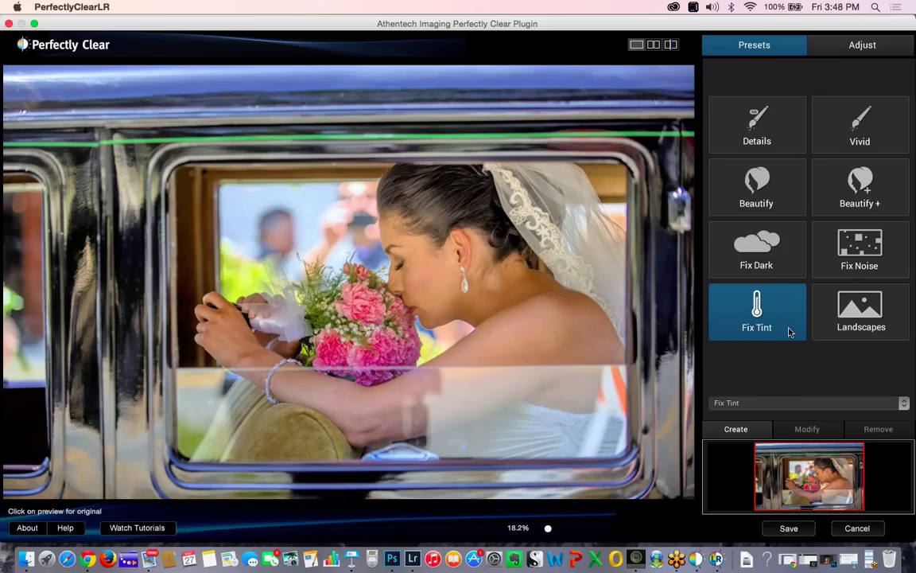
click(831, 319)
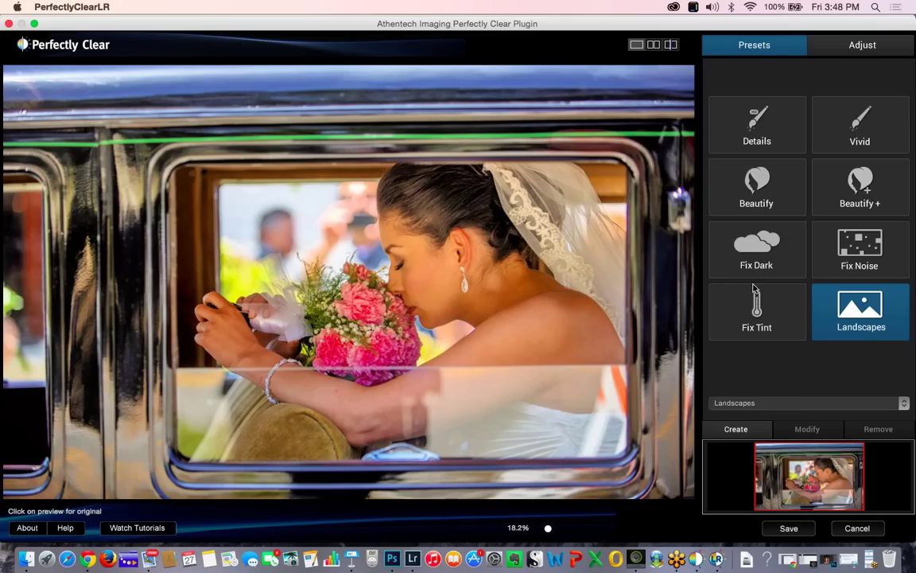
Turn on the split before/after view and sweep the divider across the bride's face
click(670, 44)
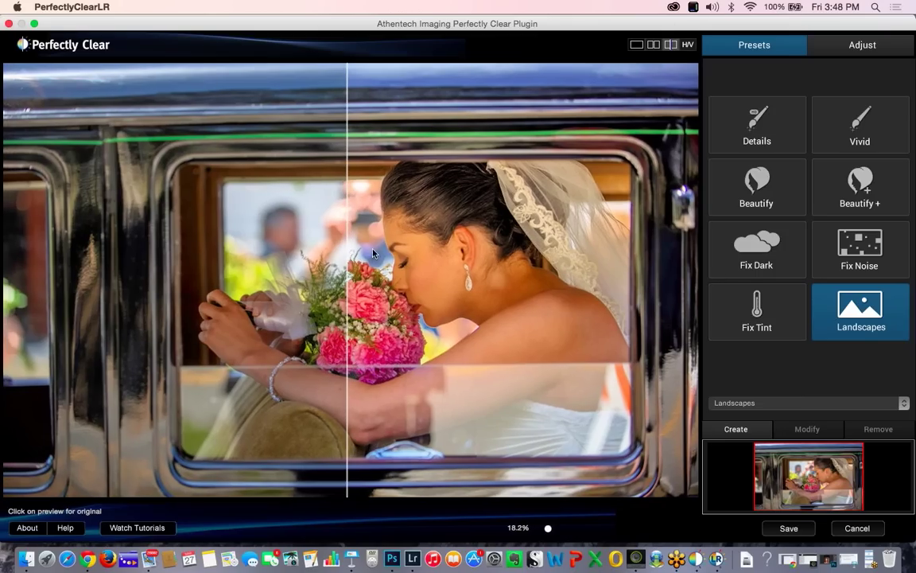
drag(352, 250, 436, 263)
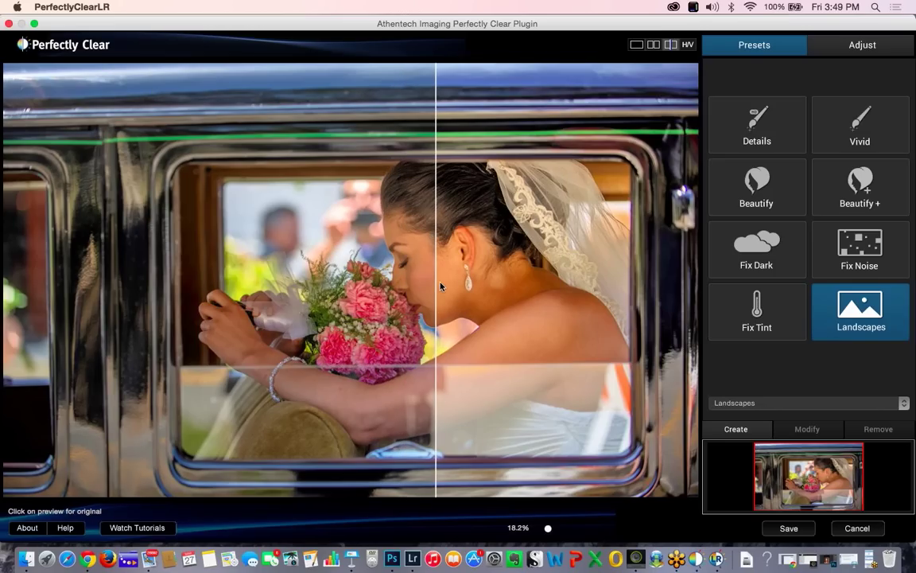
drag(438, 282, 24, 283)
Compare Fix Tint, Details and Vivid, then settle on the Beautify preset
click(740, 320)
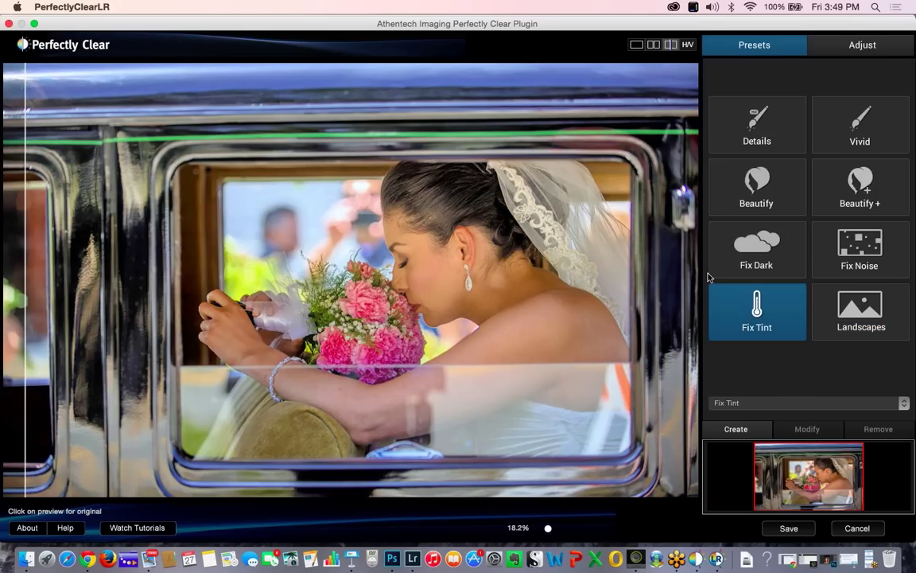
click(748, 134)
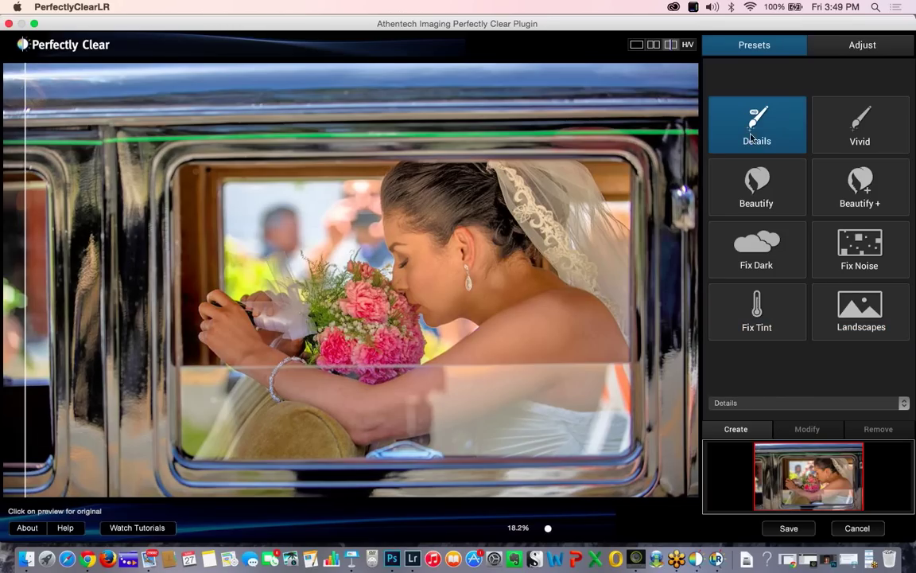
click(792, 167)
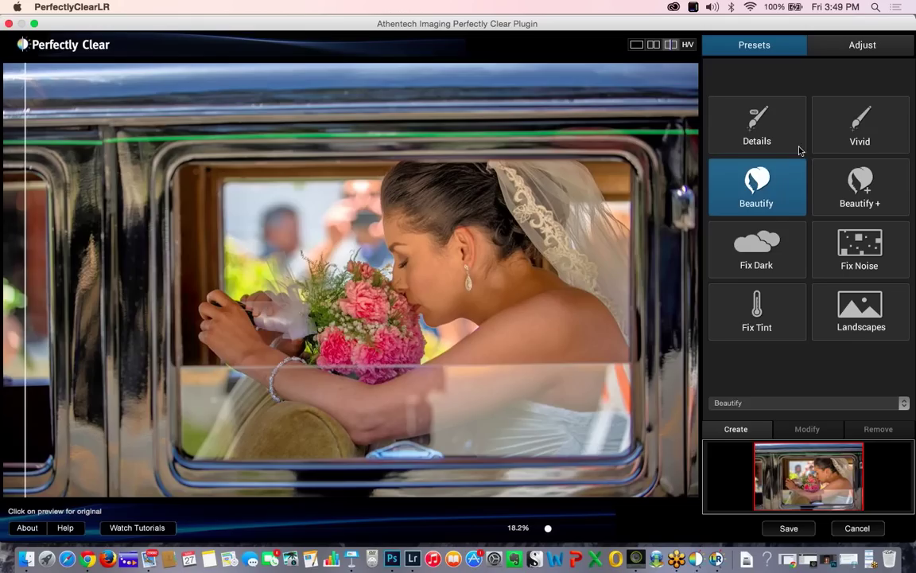
click(839, 134)
click(746, 209)
Apply Beautify+ and review its Adjust settings, moving the before/after split past the bride's face
click(855, 183)
click(862, 44)
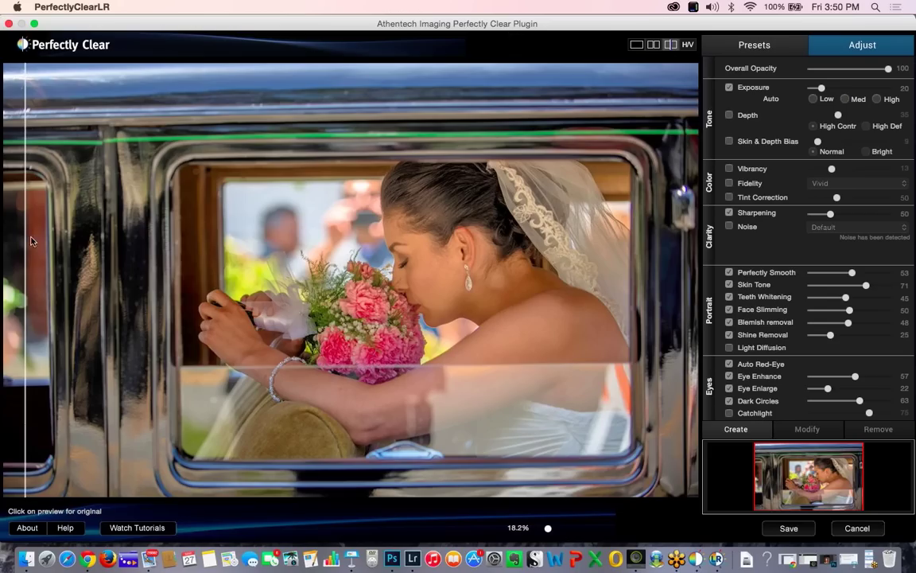
drag(25, 220, 374, 225)
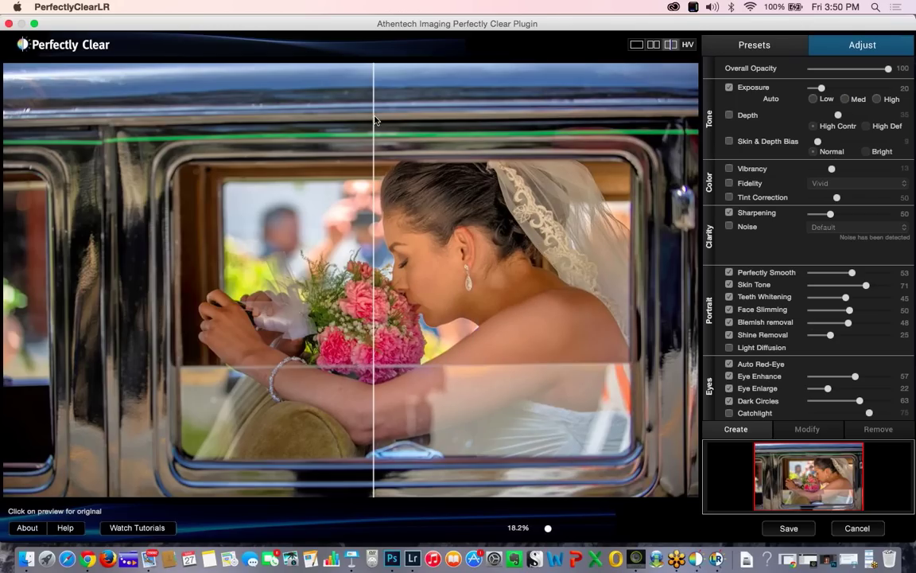
drag(376, 120, 465, 151)
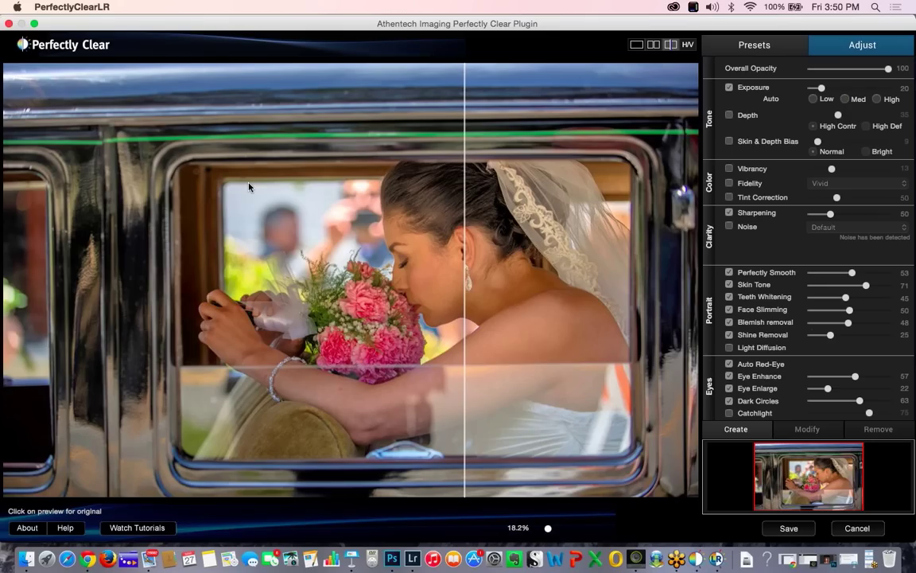
Sweep the split back across the window and photo, then cancel without saving
drag(459, 208, 185, 210)
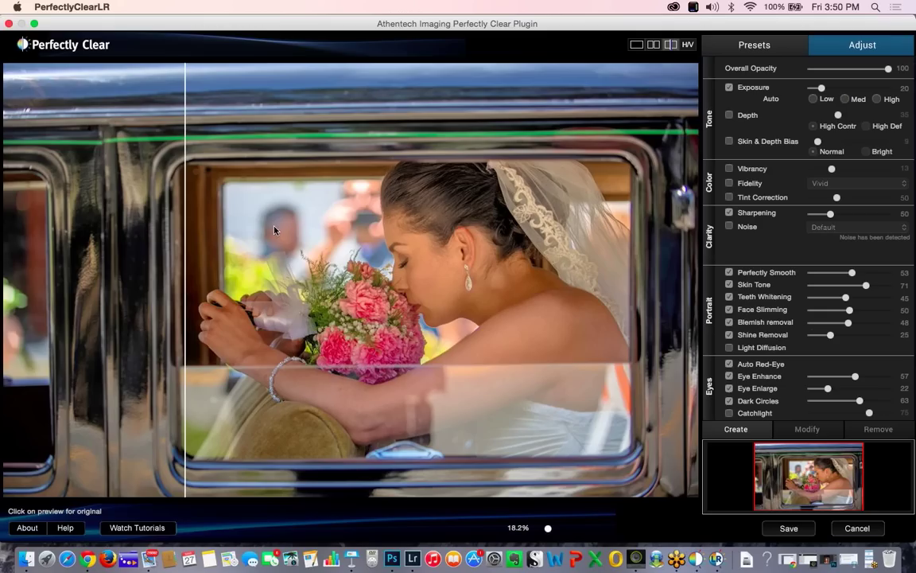
drag(184, 222, 191, 222)
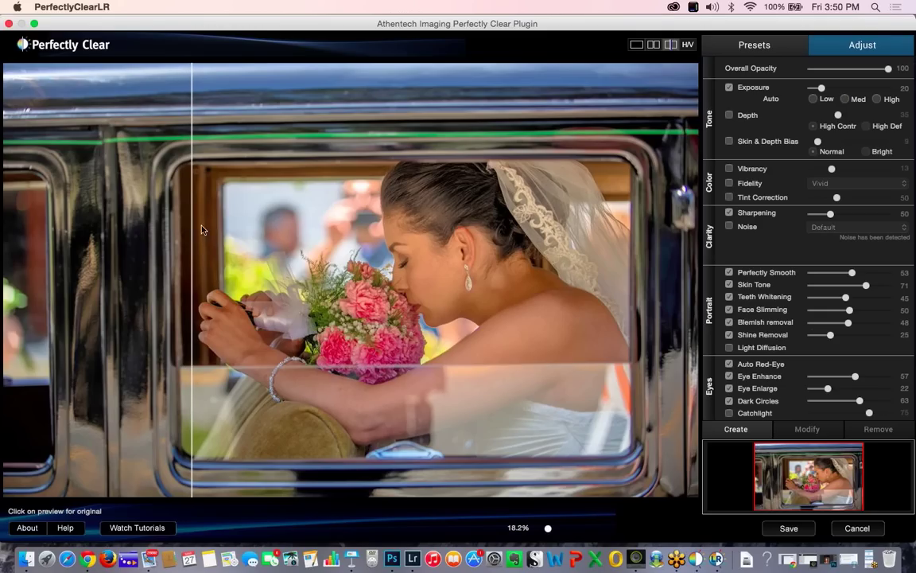
drag(191, 228, 483, 247)
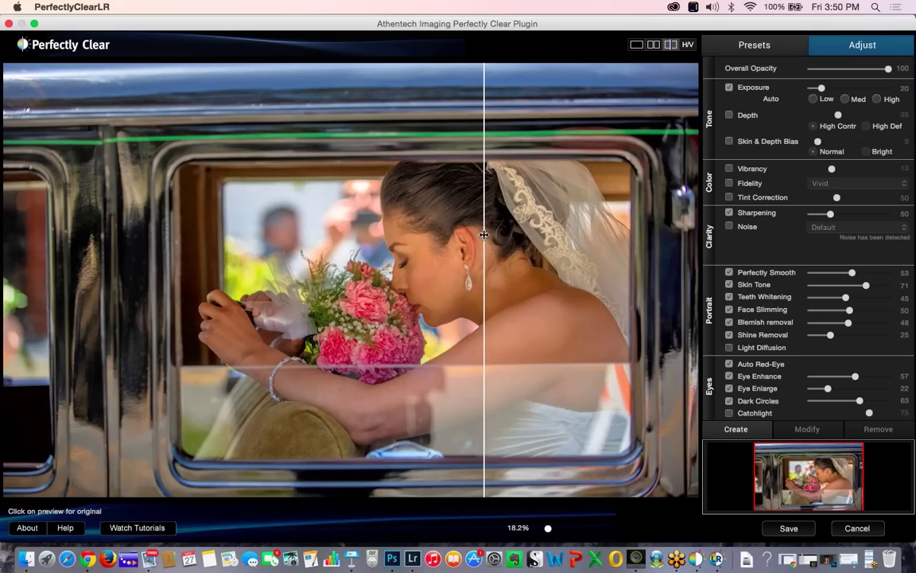
click(857, 529)
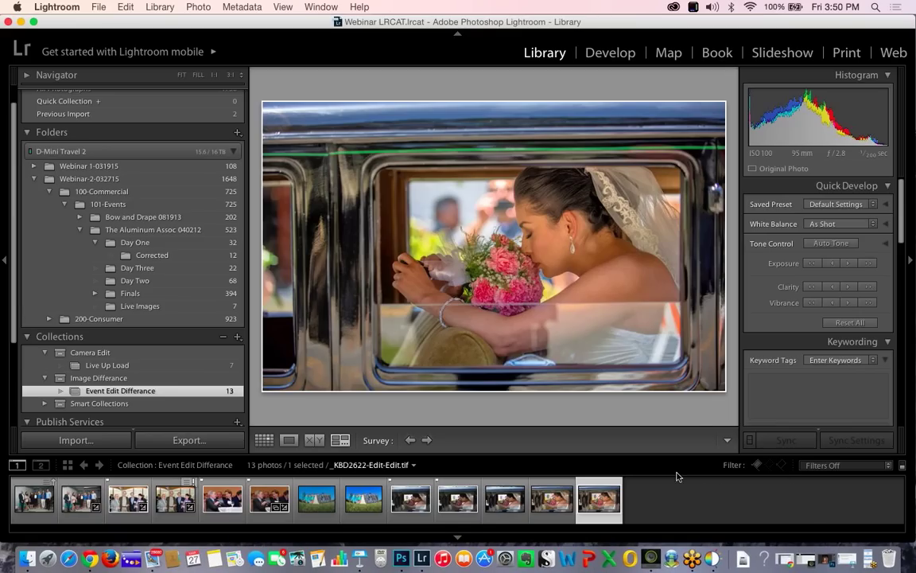
View the blue-sky group photo, then its more saturated eighth-thumbnail edit
click(311, 504)
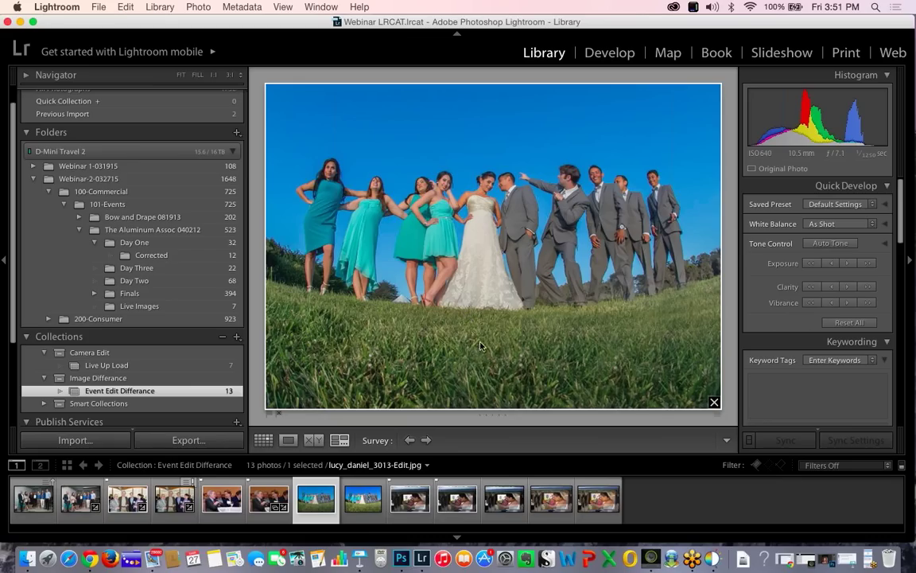
click(360, 509)
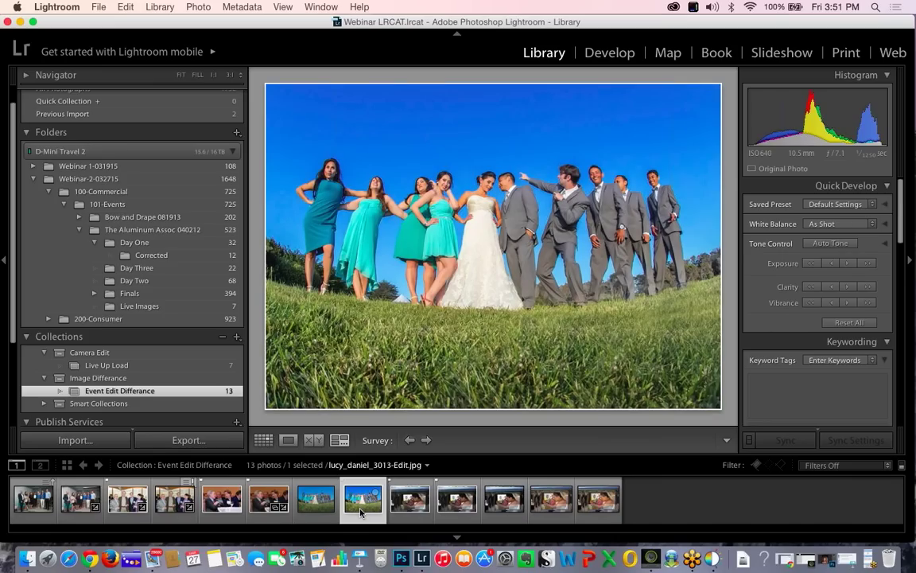
Show photos 7 and 8 in Grid with left, right and filmstrip panels collapsed, selecting the original
super+click(317, 502)
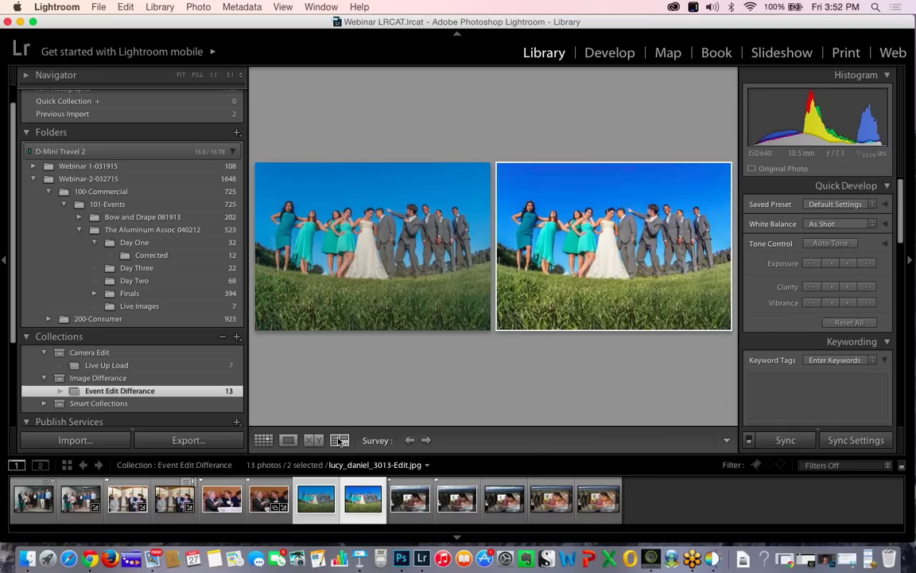
key(g)
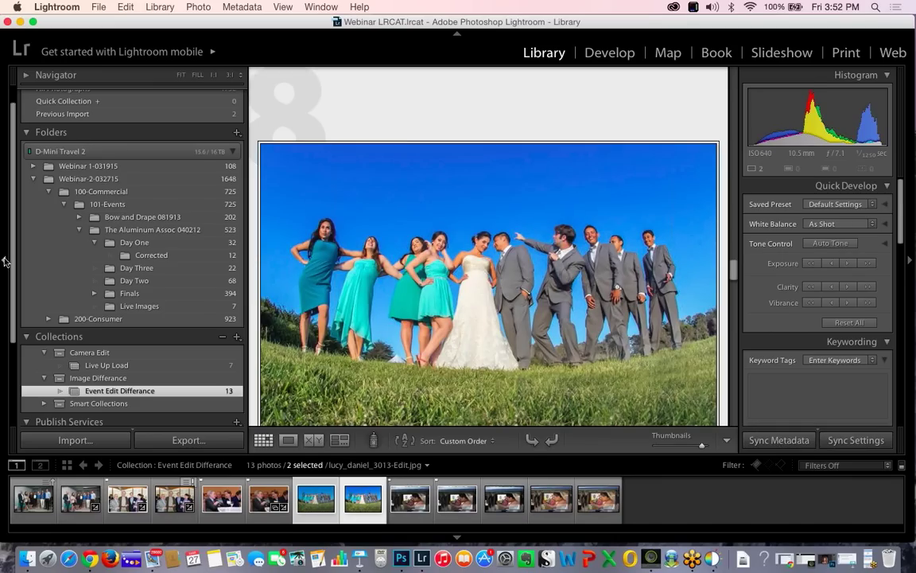
click(7, 238)
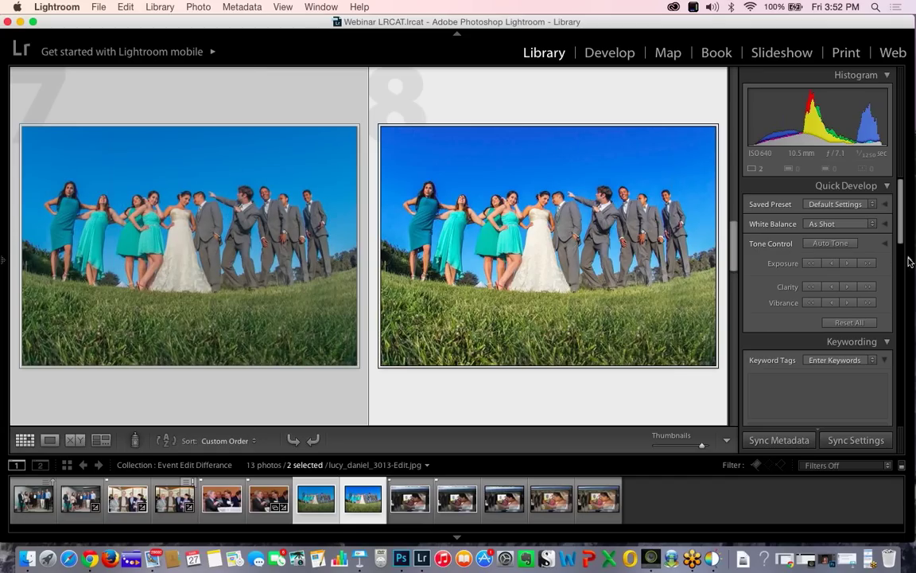
click(910, 260)
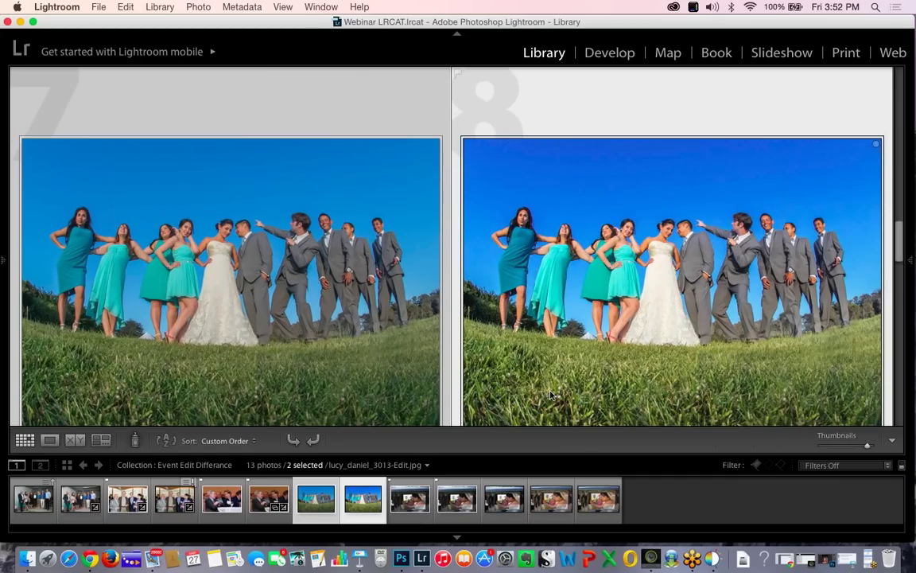
click(457, 539)
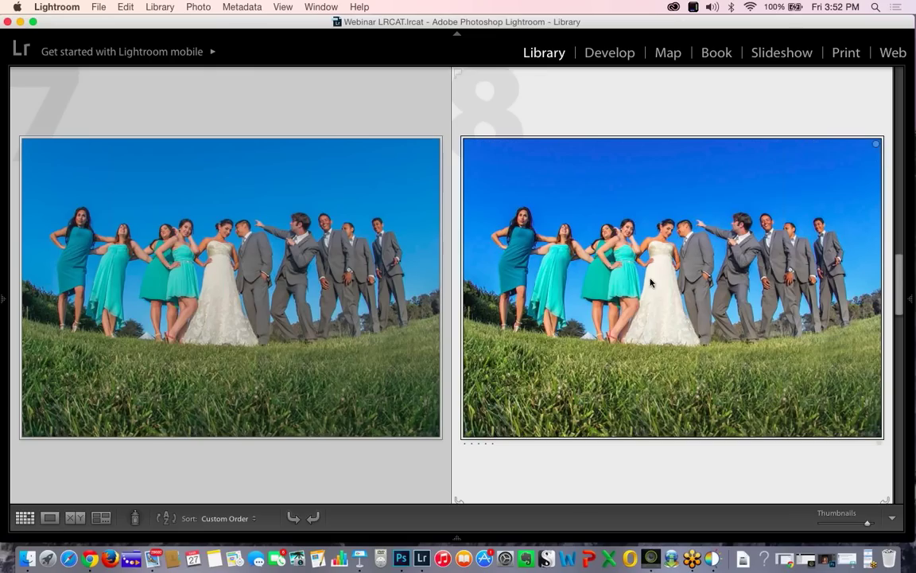
click(218, 275)
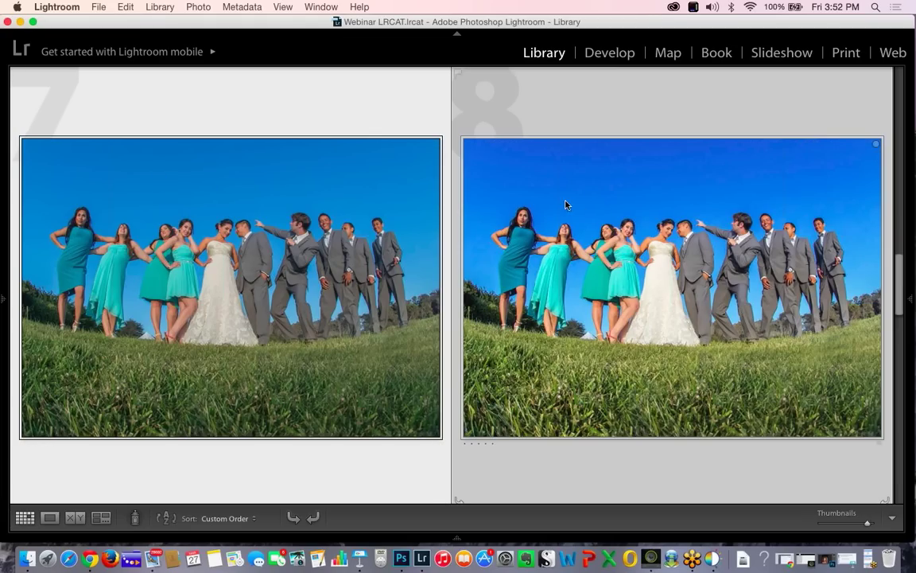
Open the original group photo as a copy in PerfectlyClear v2 and start creating a new preset
right_click(298, 247)
mouse_move(345, 279)
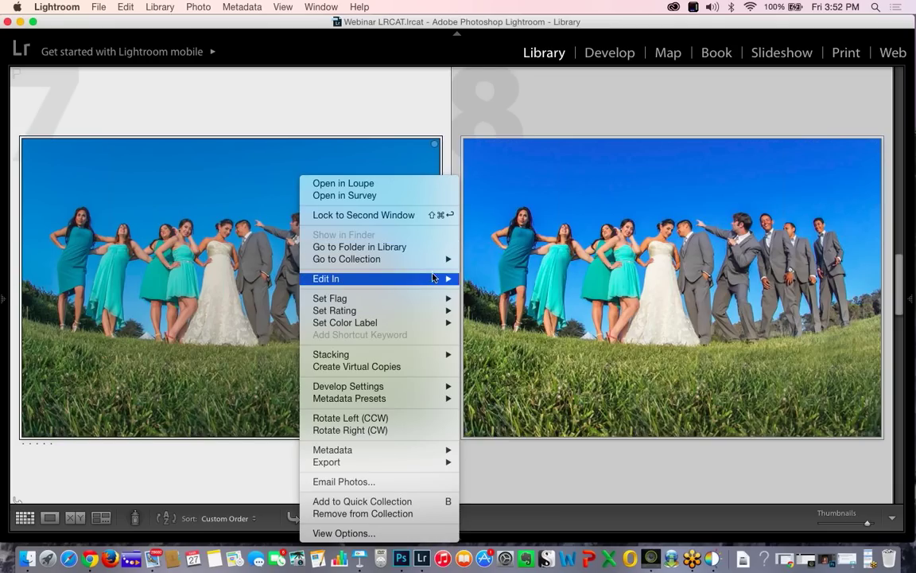
click(478, 310)
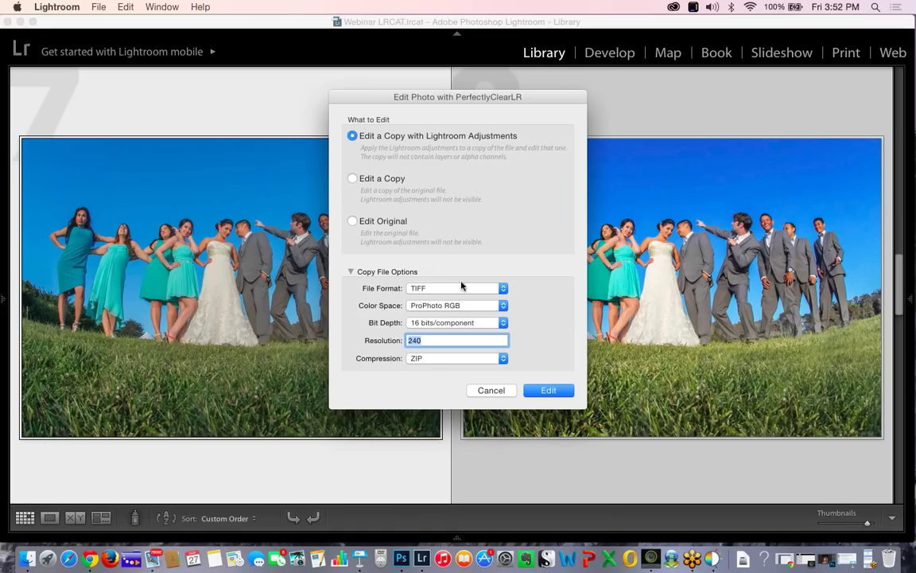
click(549, 390)
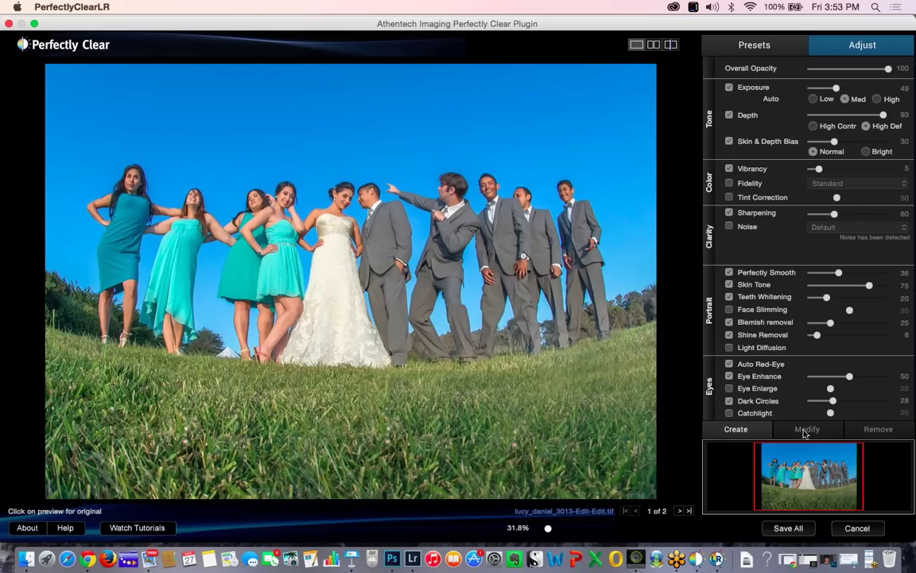
click(737, 429)
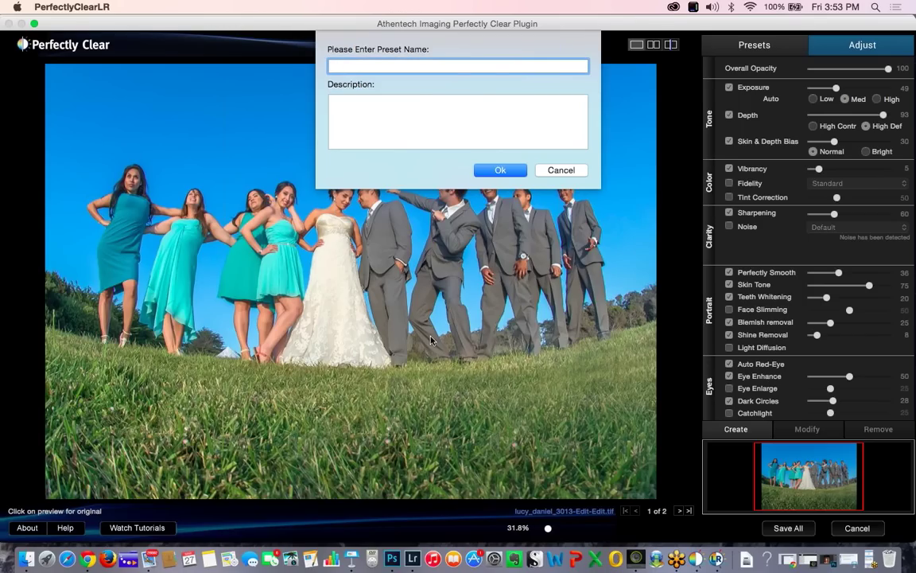
key(super+Tab)
key(super+Tab)
key(super+Tab)
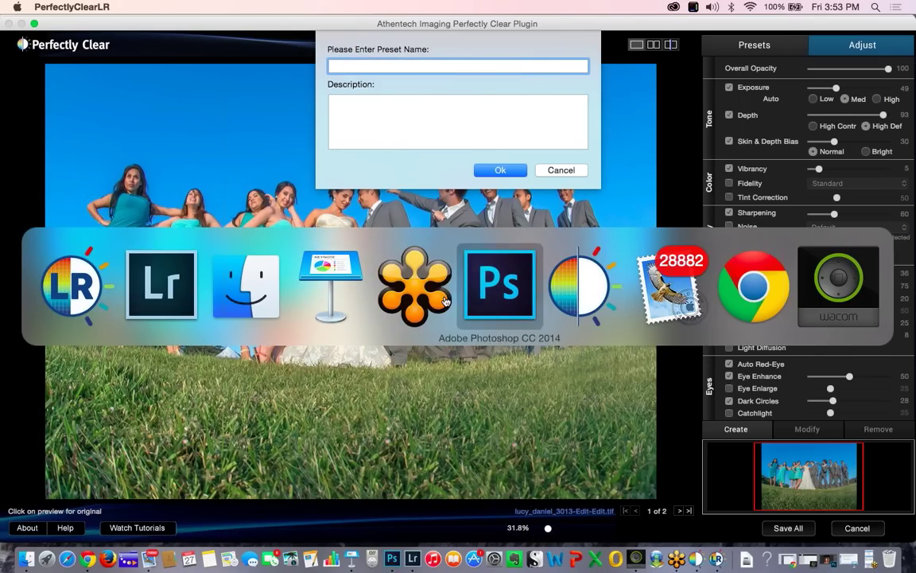
key(super+Tab)
key(super+Tab)
key(super+Tab)
key(super+Tab)
key(super+Tab)
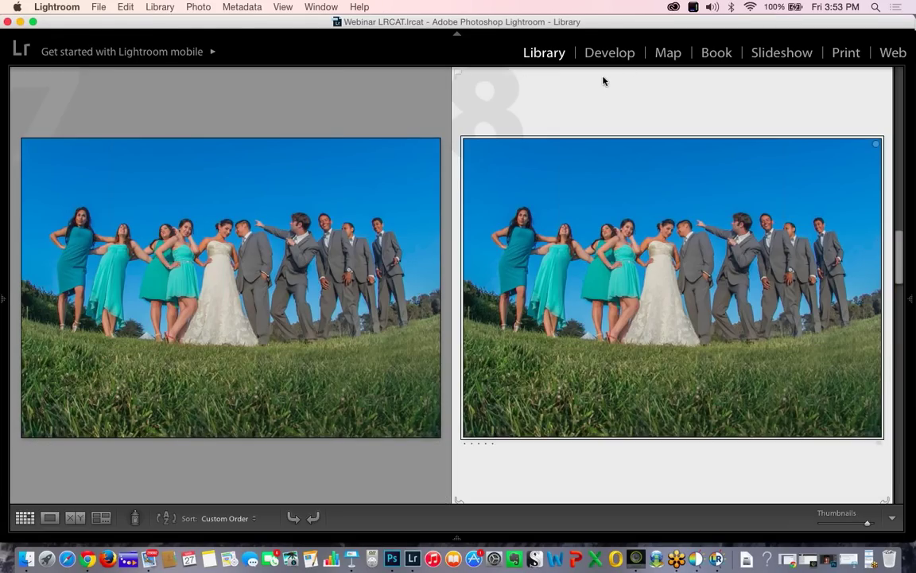
click(4, 273)
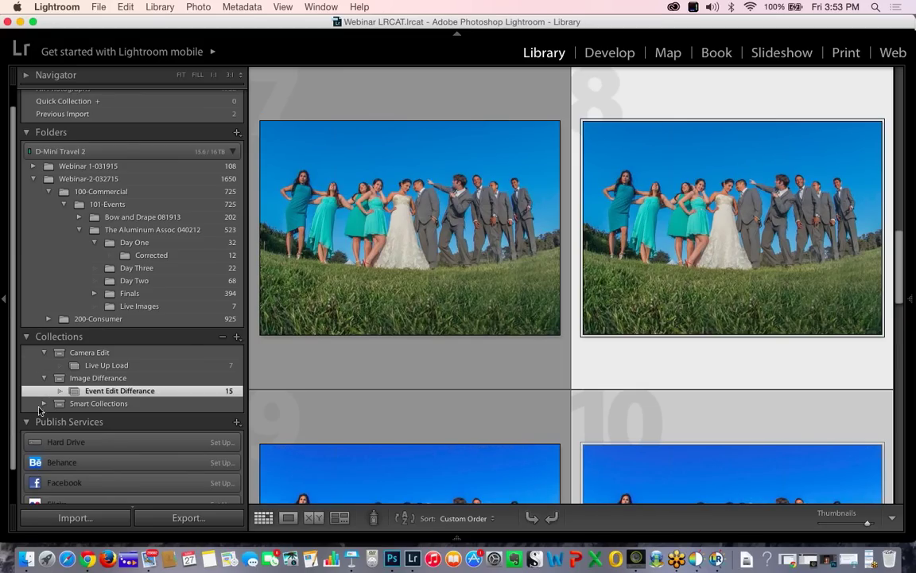
click(604, 53)
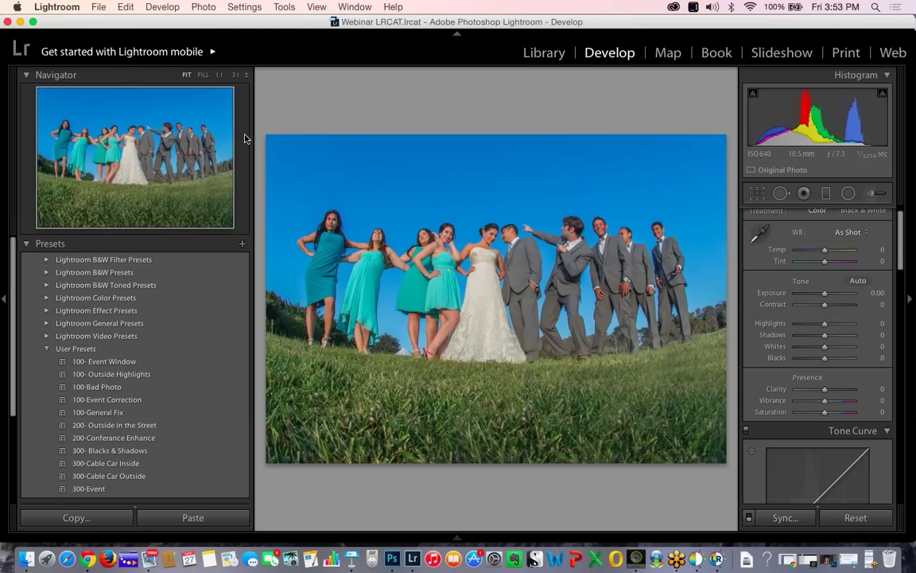
key(super)
key(super+Tab)
key(super+Tab)
key(super+Tab)
key(super+Tab)
key(super+Tab)
key(super+Tab)
key(super+Tab)
key(super+Tab)
key(super+Tab)
key(super+Tab)
key(super+Tab)
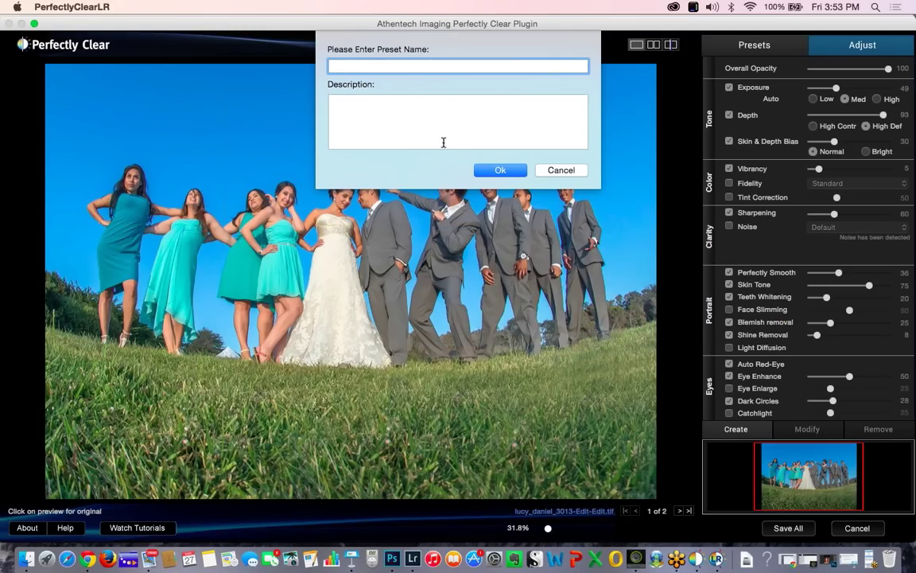
Dismiss the preset prompt, try Beautify, Fix Dark and Fix Tint, then settle on Landscapes
click(553, 172)
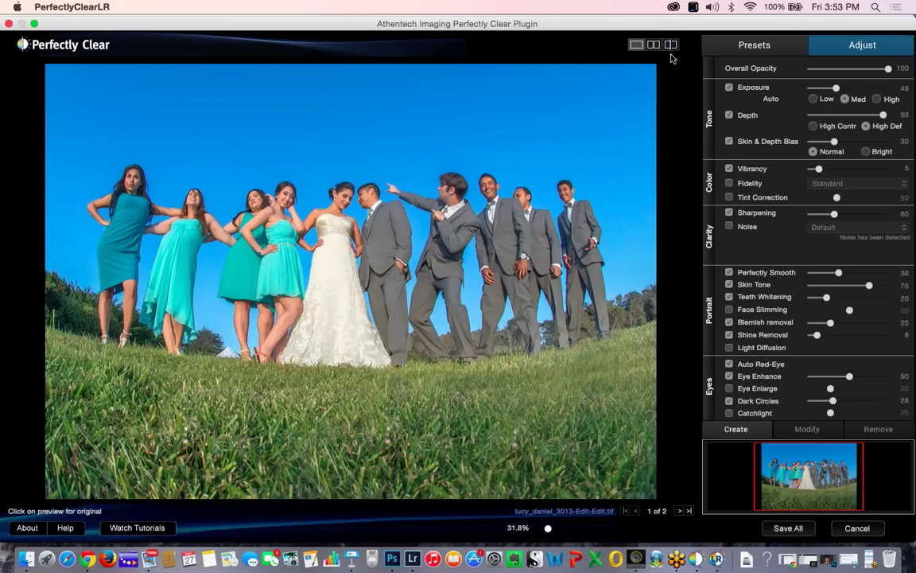
click(725, 45)
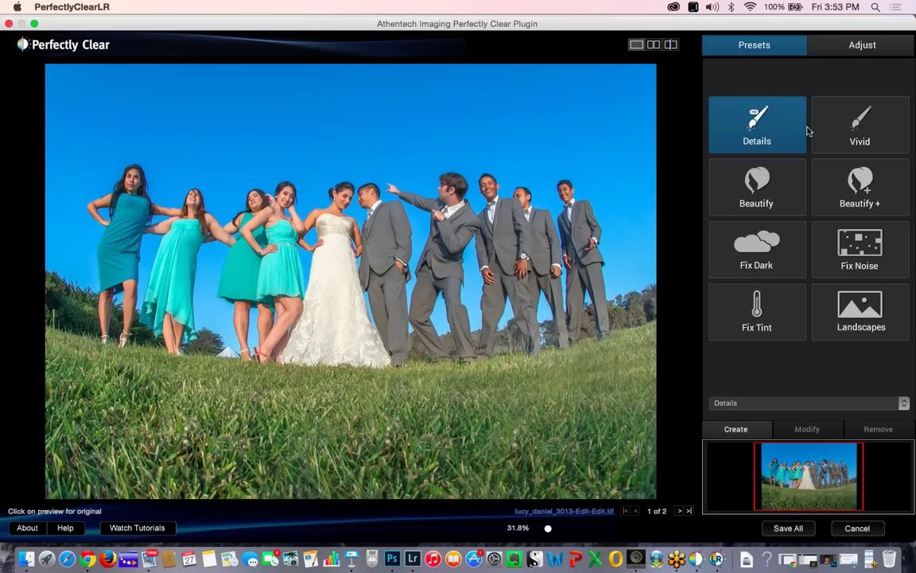
click(766, 190)
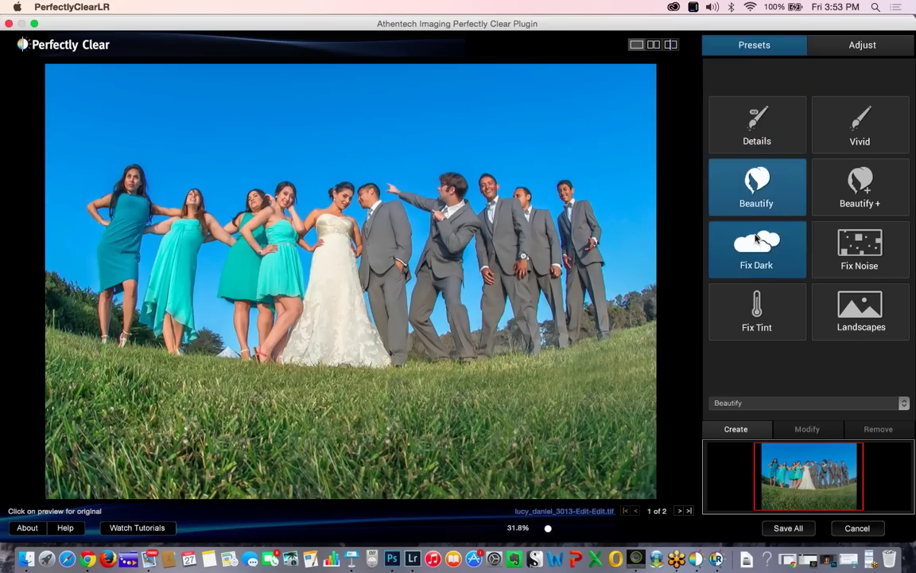
click(756, 248)
click(756, 312)
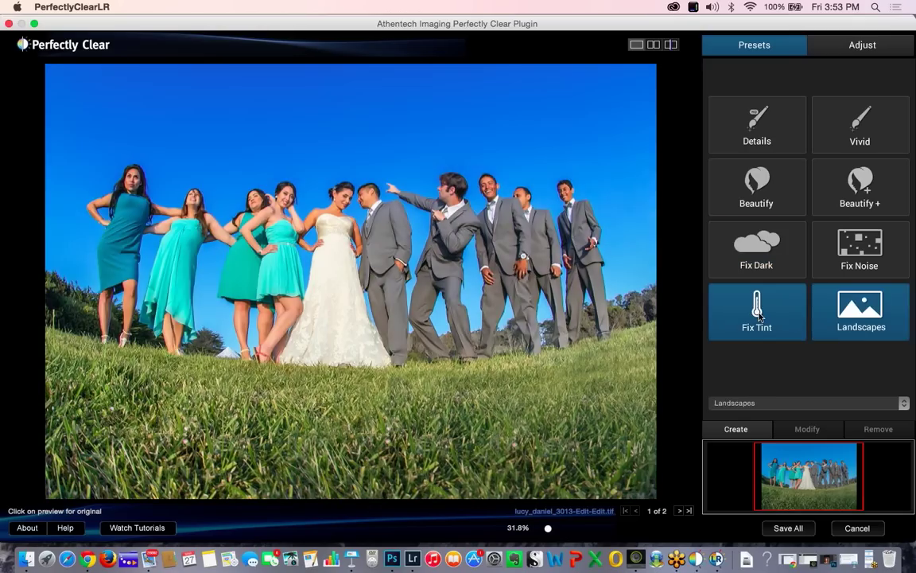
click(719, 250)
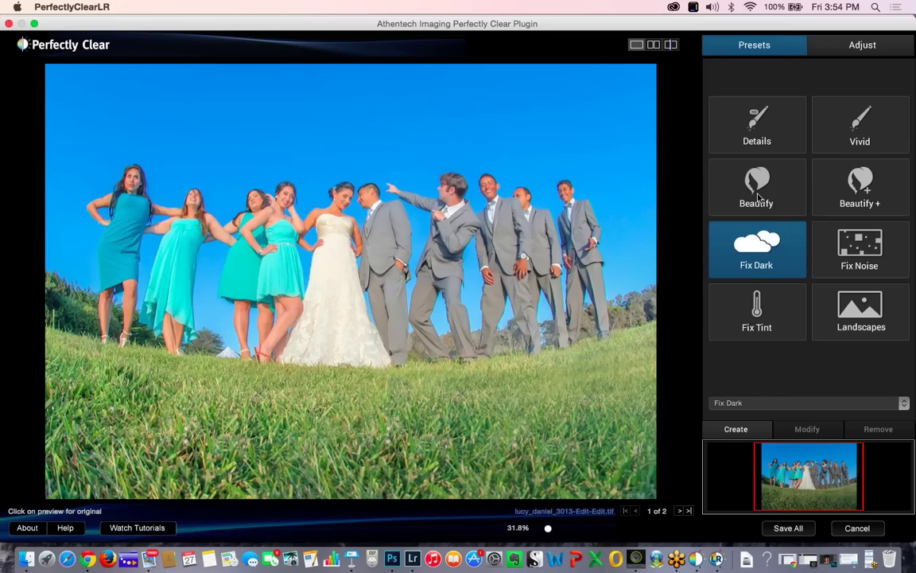
click(762, 316)
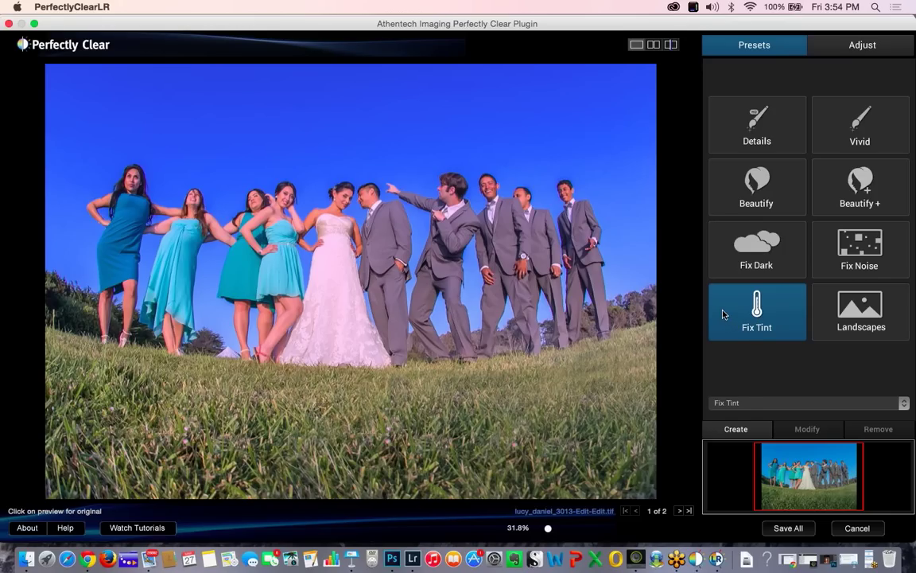
click(859, 320)
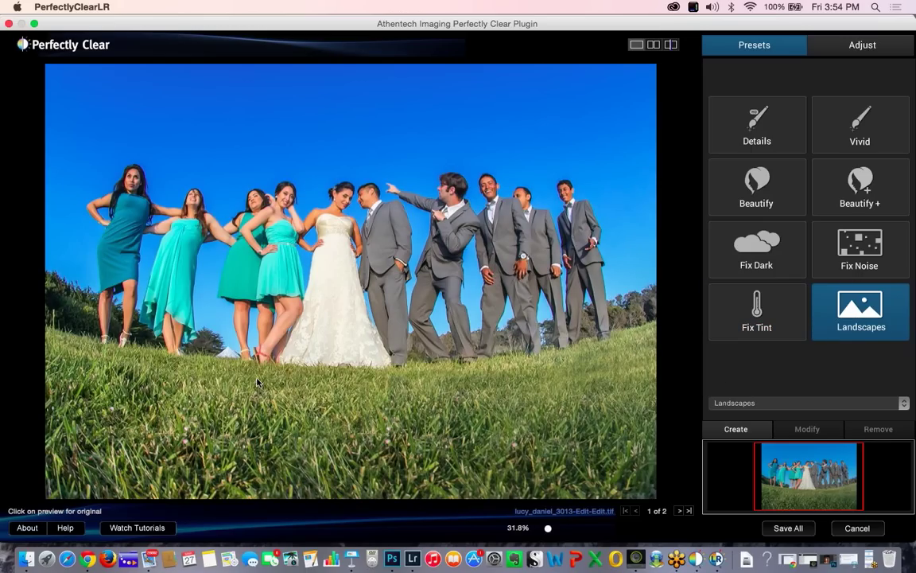
Bring Lightroom forward and cycle Lights Dim, then Lights Off, around the wedding photo
click(413, 559)
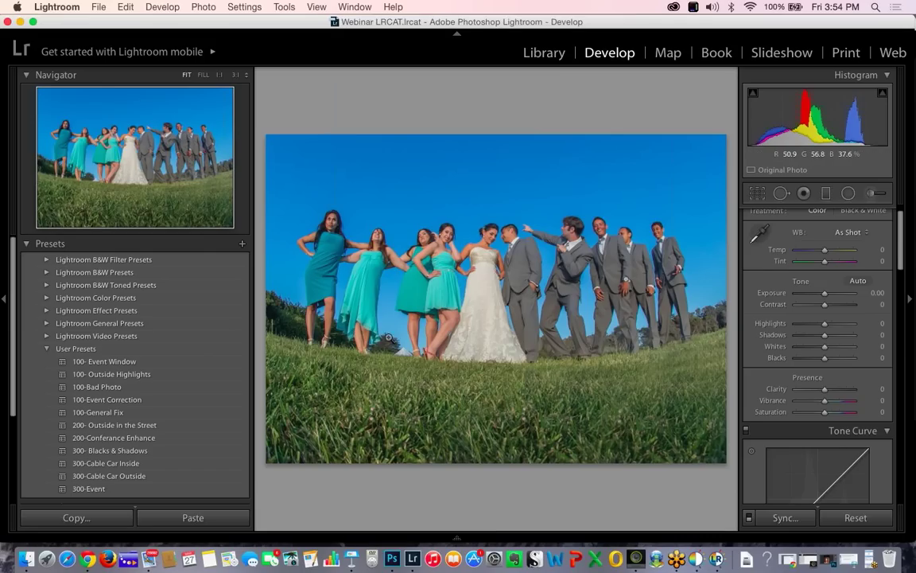
mouse_move(454, 538)
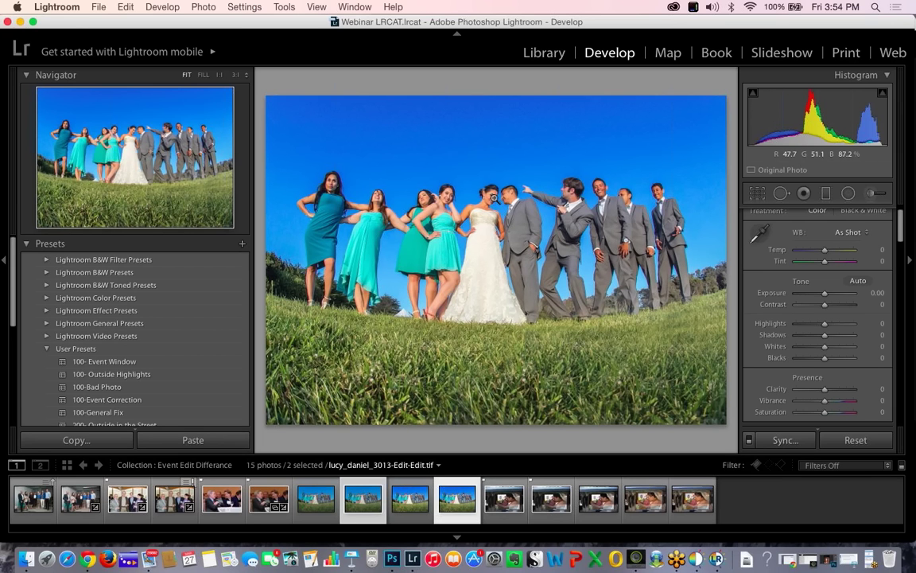
key(l)
key(l)
key(l)
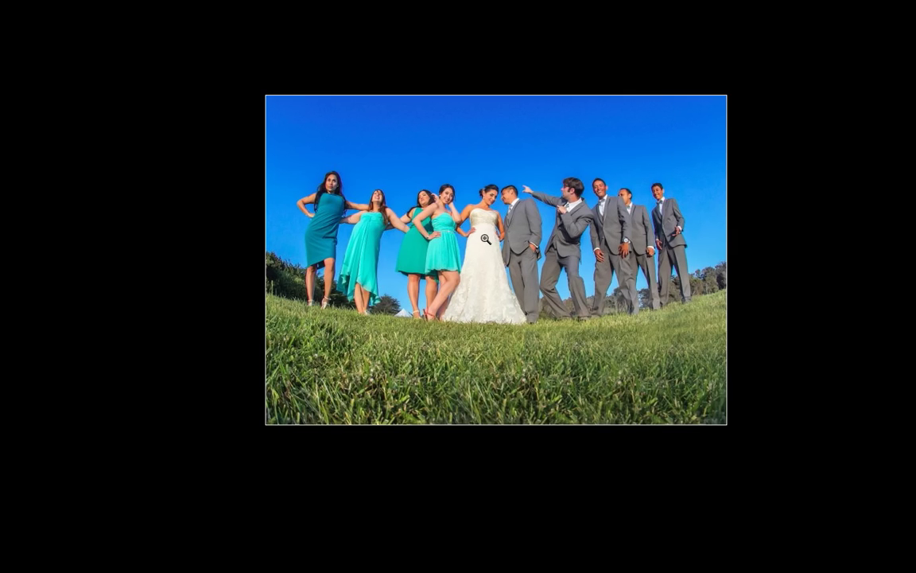
key(l)
key(l)
Restore the full Lightroom interface and bring the Perfectly Clear window back in front
key(ctrl+Up)
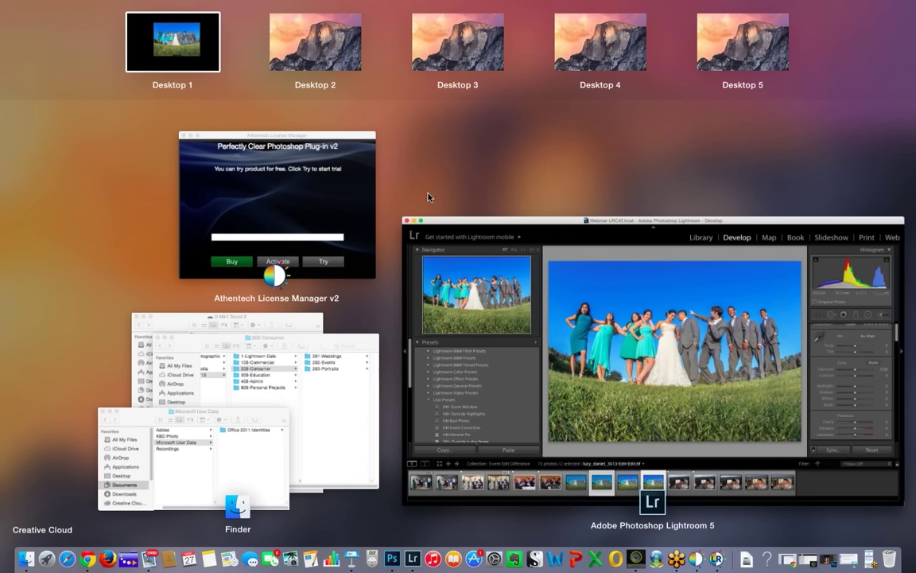
click(499, 256)
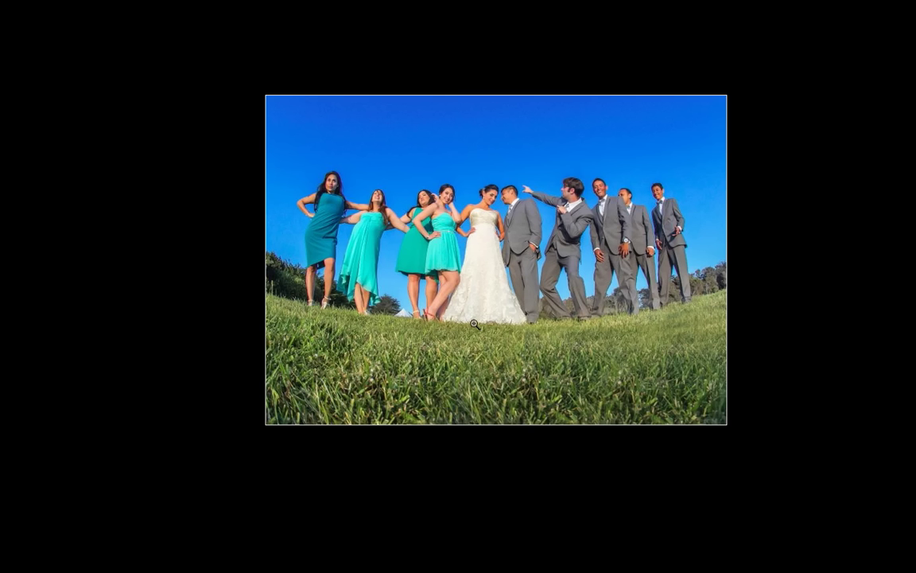
key(l)
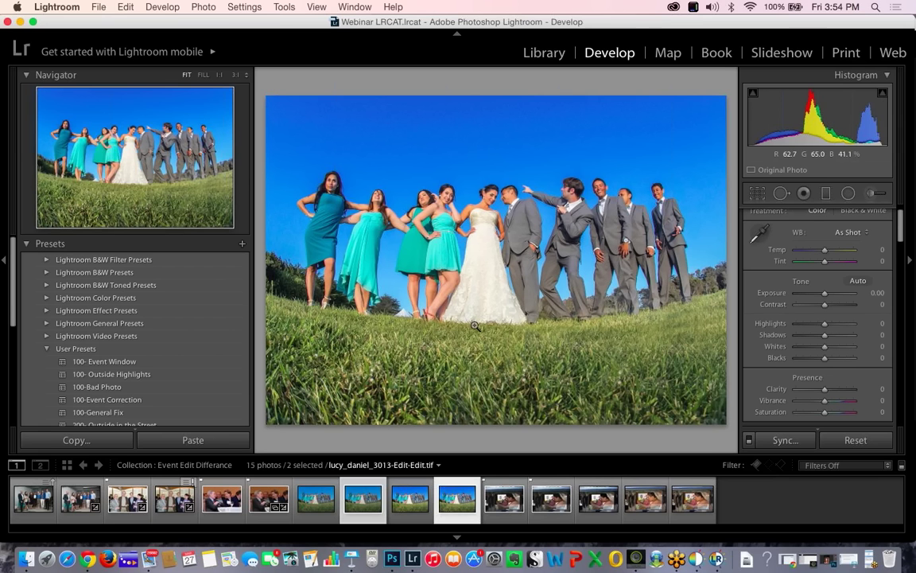
click(717, 561)
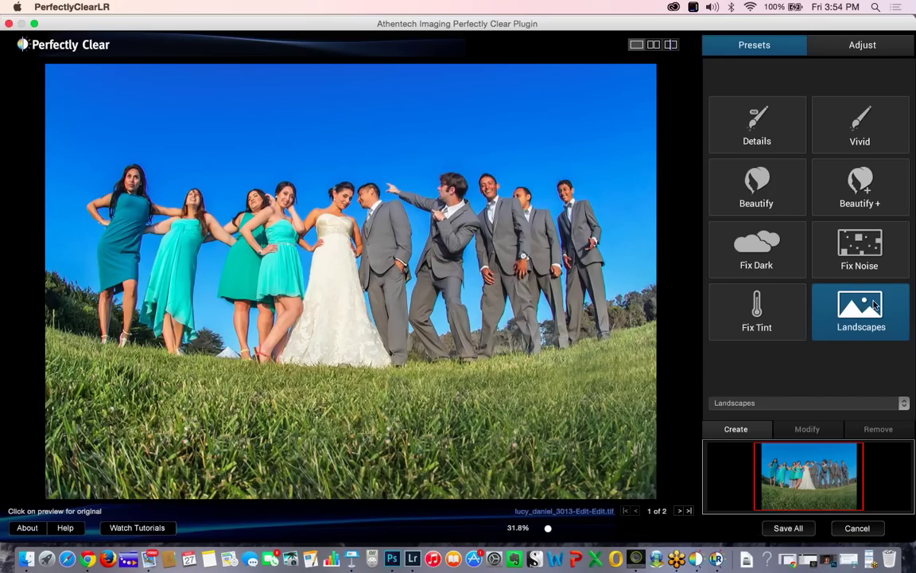
Adjust Overall Opacity and lower Exposure in the Adjust tab, then cancel without saving
click(842, 51)
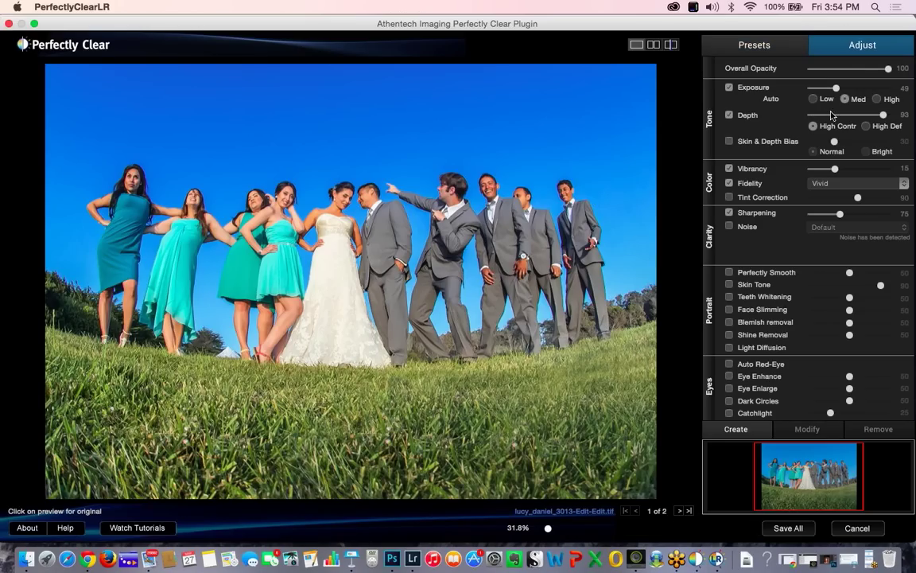
drag(885, 72, 906, 74)
drag(838, 90, 808, 100)
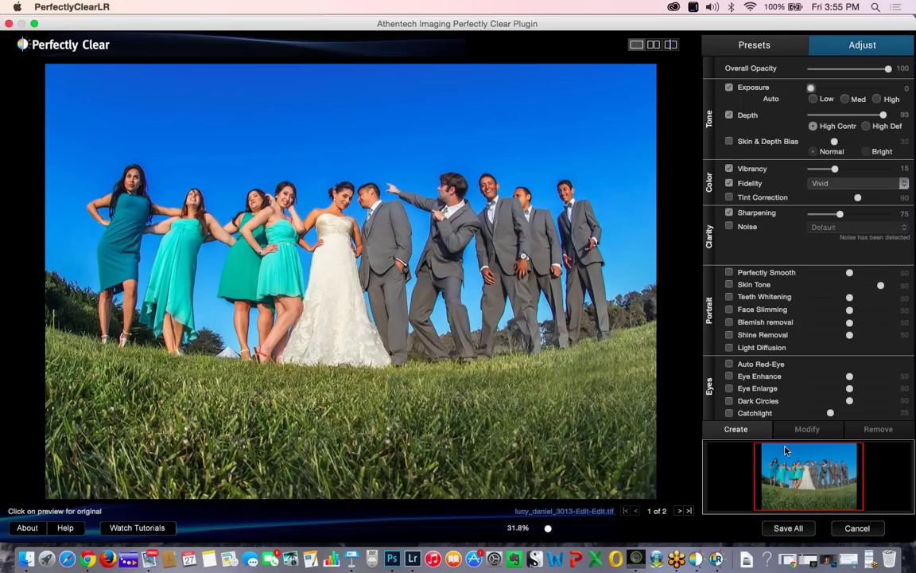
click(736, 45)
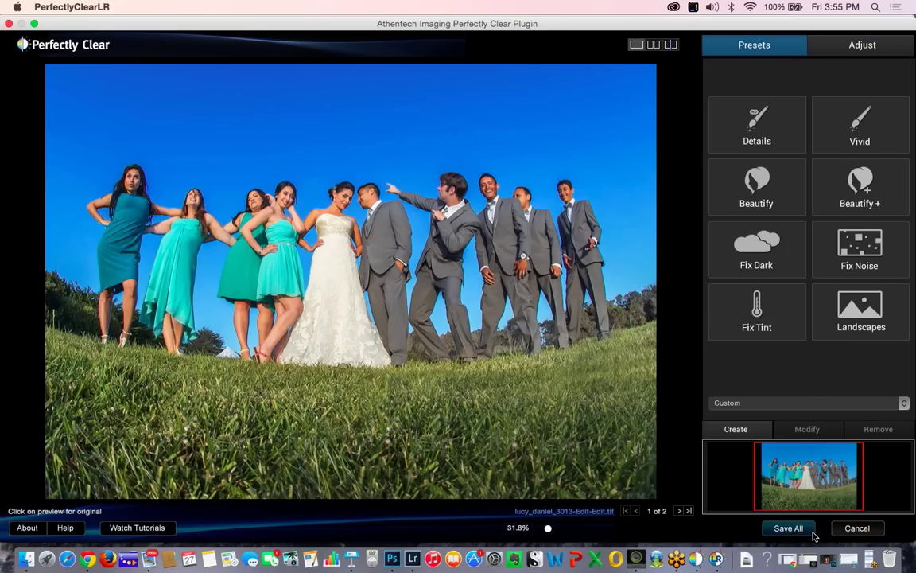
click(855, 529)
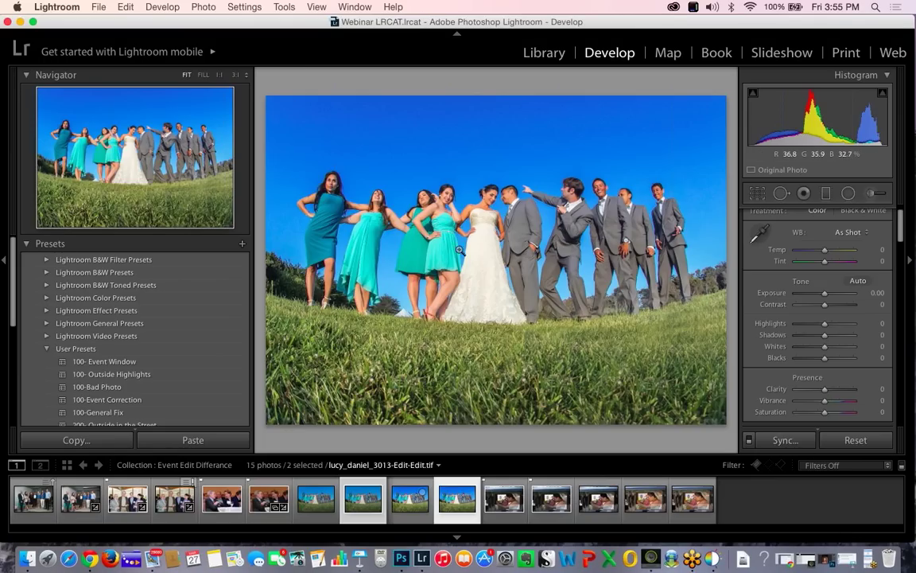
Minimise the Lightroom catalog window to reveal the Finder desktop
click(18, 20)
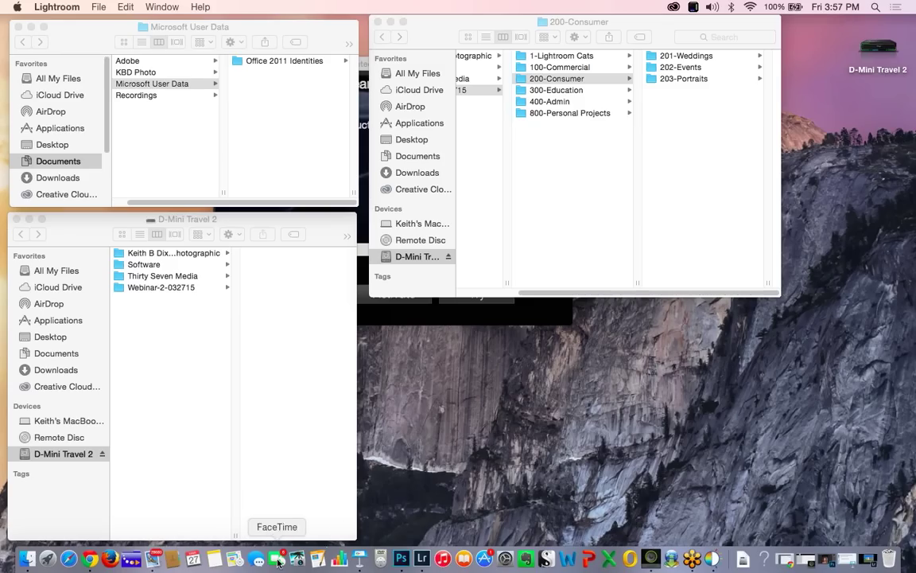
Play the Perfectly Clear Keynote deck full screen from slide 14, 'Image Correction Is a Separate Workflow'
click(363, 560)
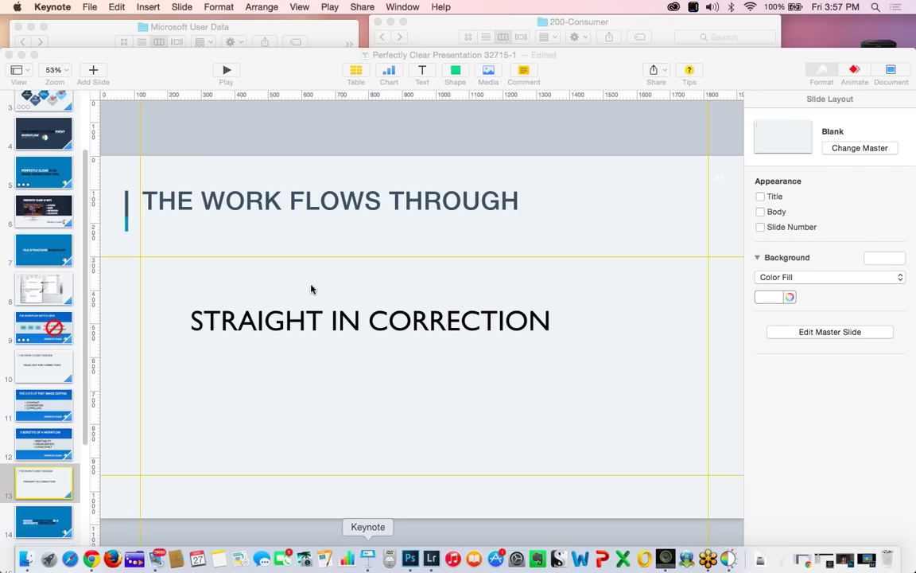
click(225, 71)
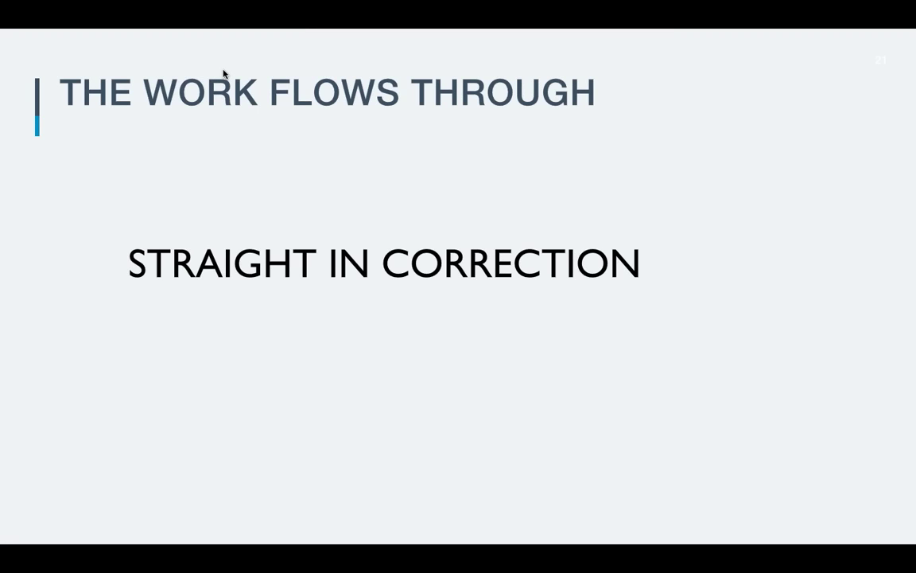
click(223, 73)
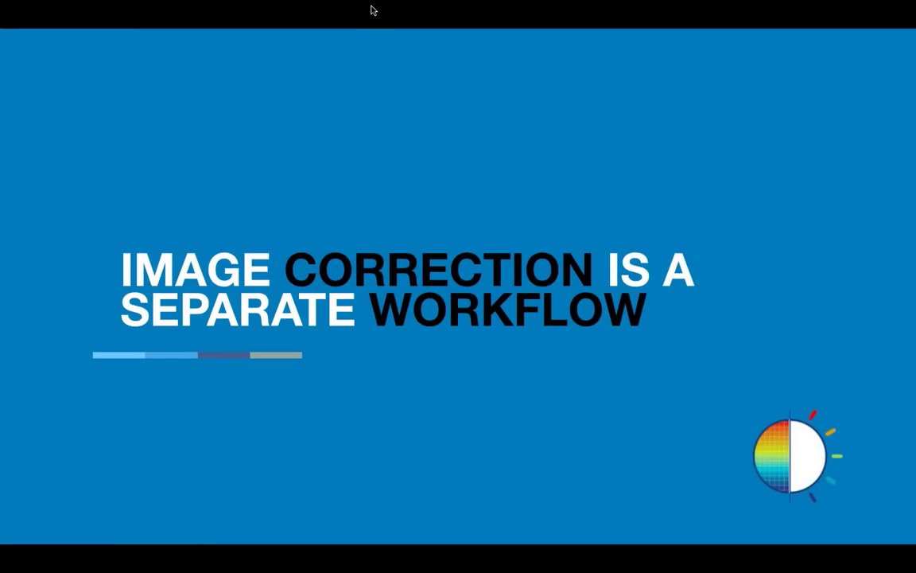
key(Escape)
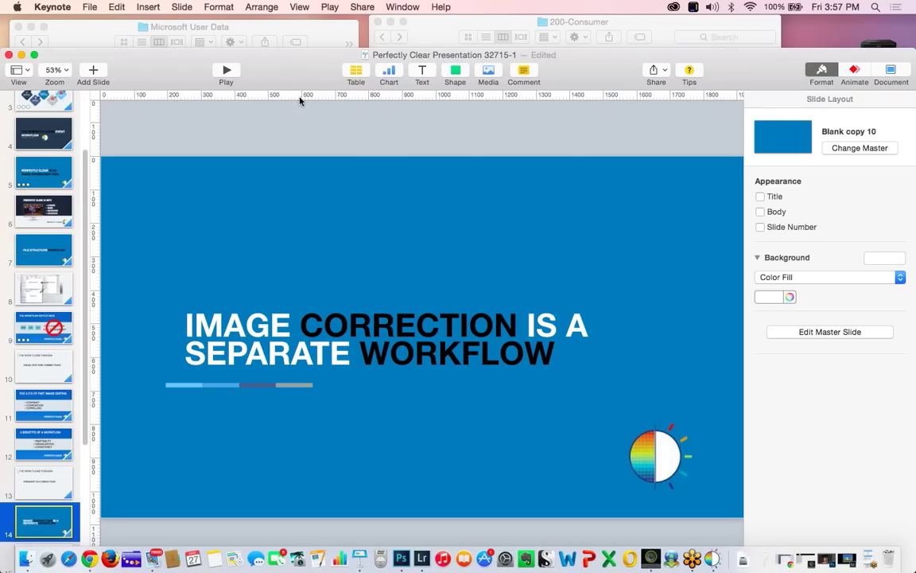
click(226, 72)
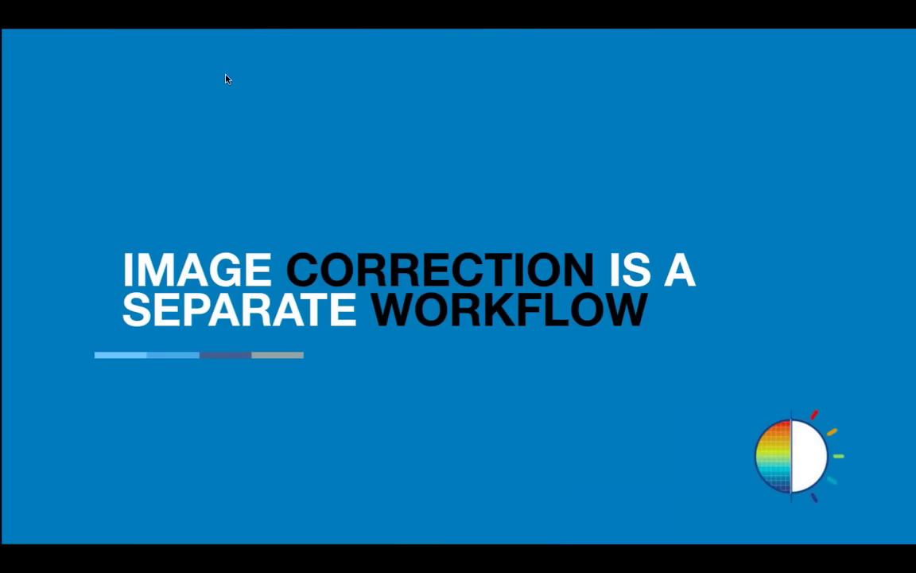
Step the slideshow forward three slides to slide 21, 'The Work Flows Through' diagram
key(Right)
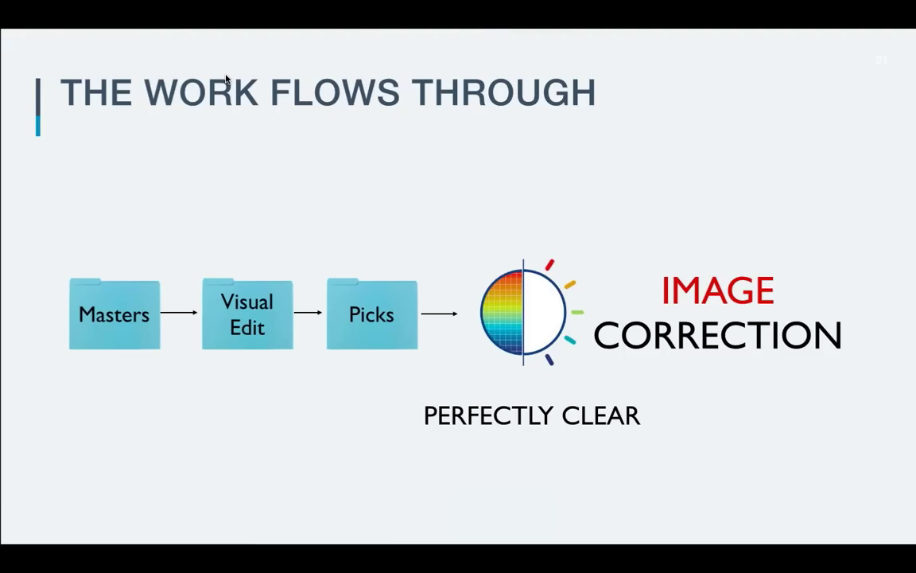
key(Right)
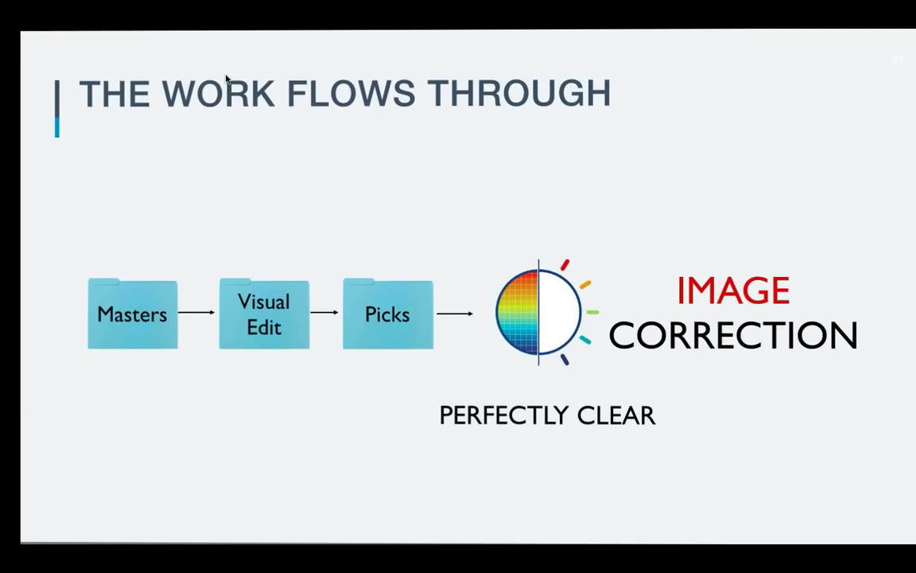
key(Right)
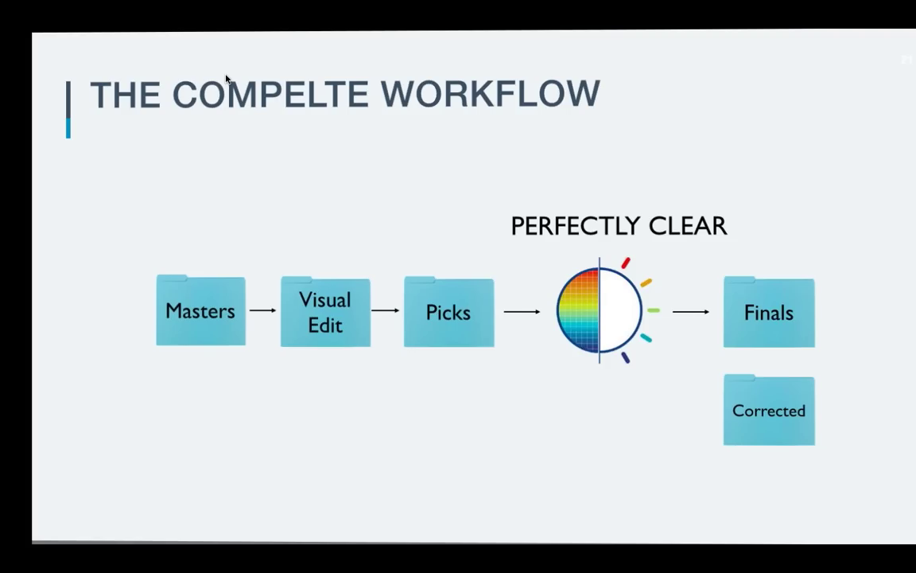
Reveal the Creative Edit stage, then move on to the image-corrections-as-foundation slide
key(Right)
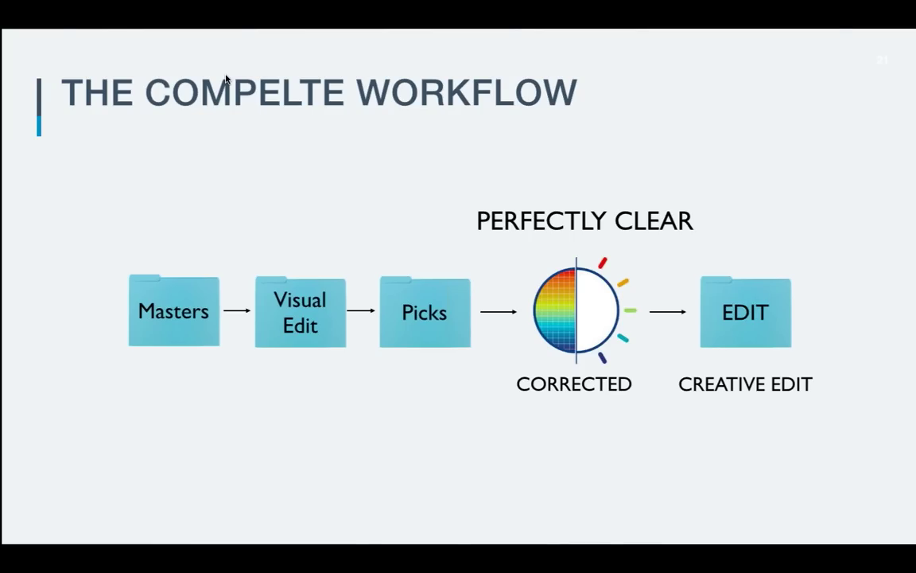
key(Right)
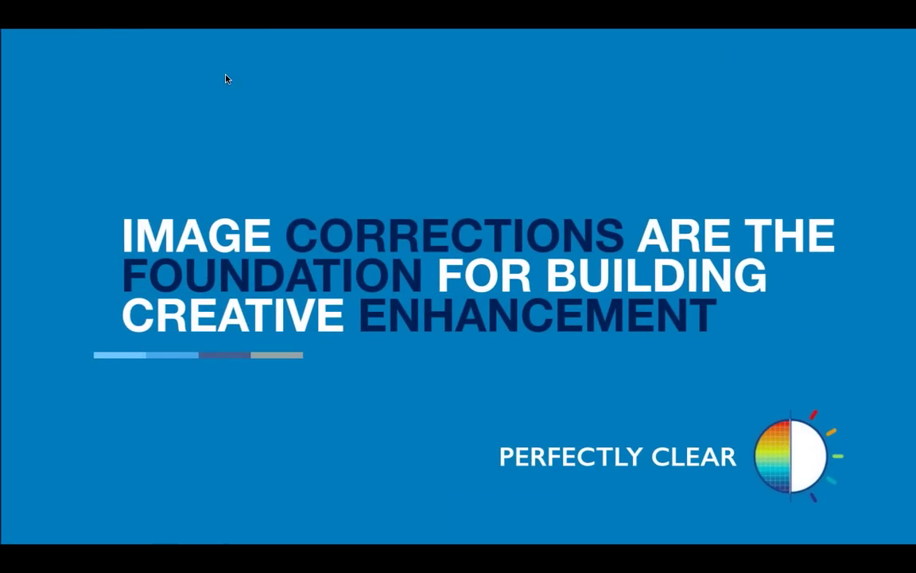